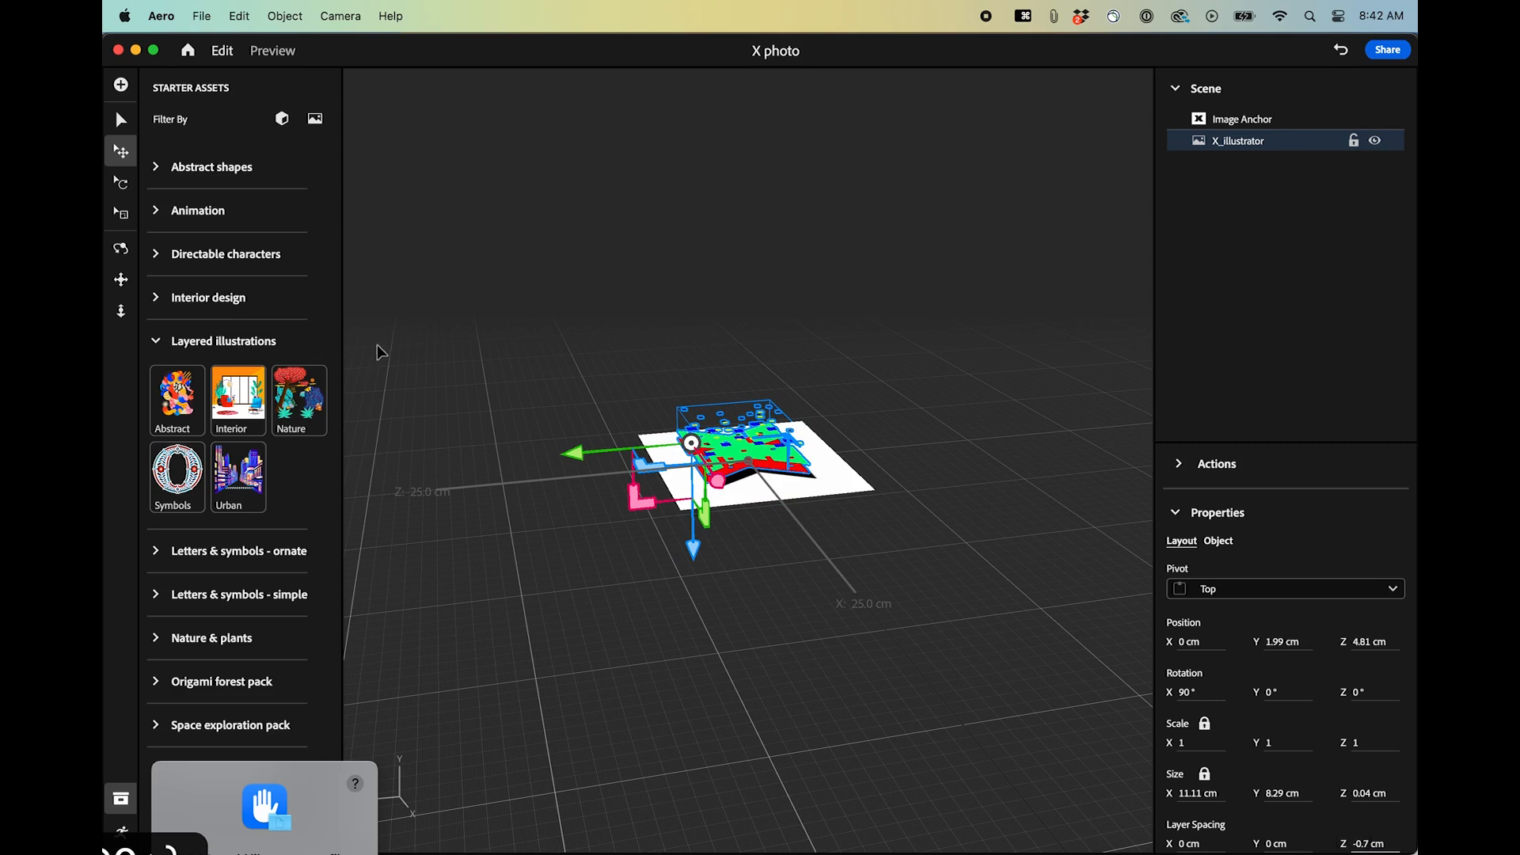
Raise the X_illustrator artwork above the image anchor to a Y position of about 3.23 cm
drag(692, 554, 693, 539)
drag(654, 679, 749, 740)
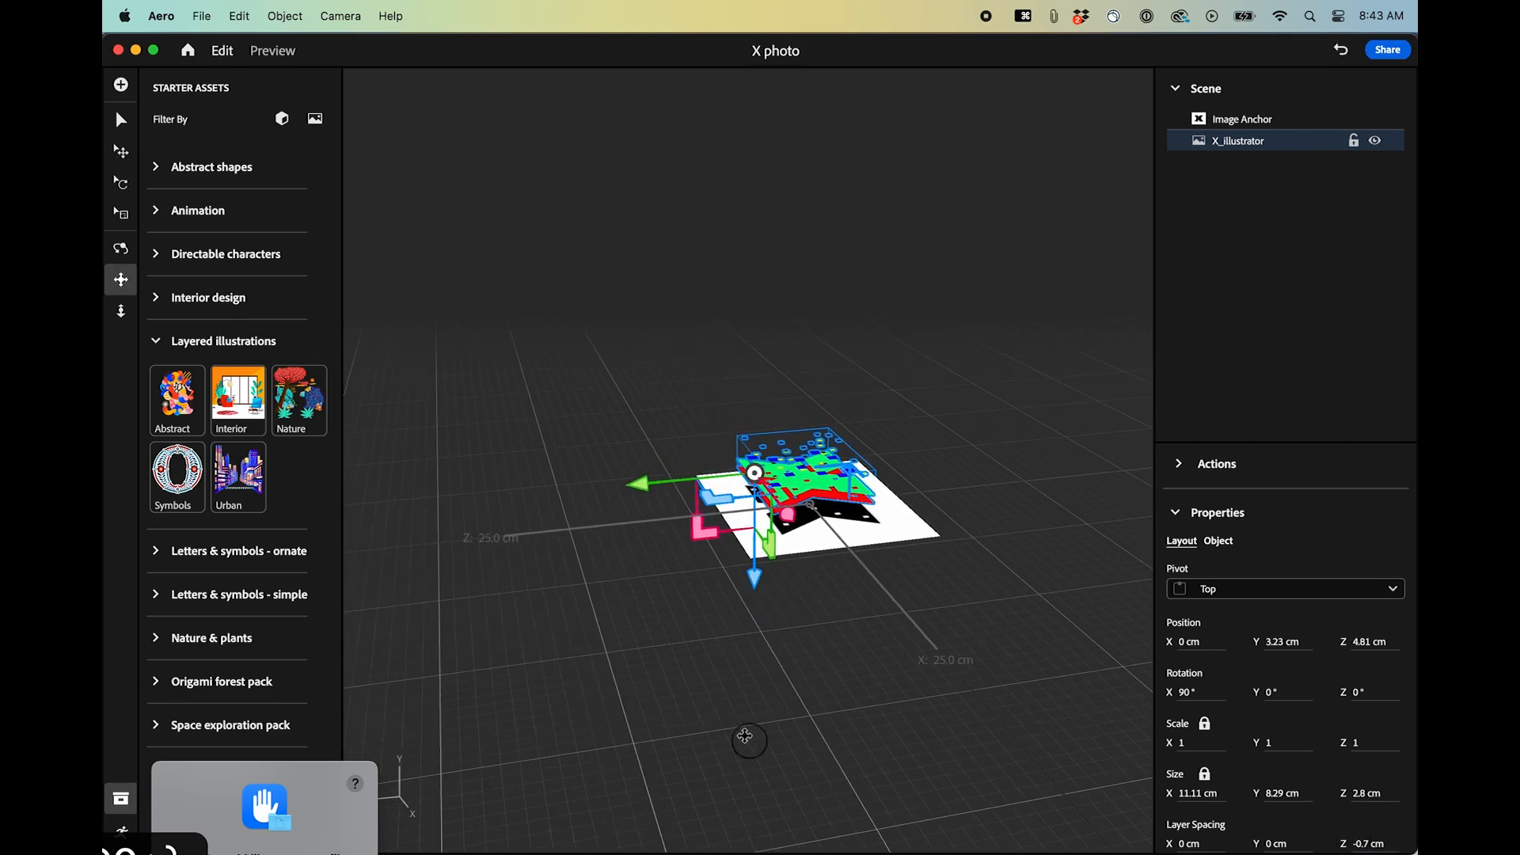
drag(772, 546, 839, 485)
key(super+z)
key(2)
key(1)
scroll(839, 485, up, 3)
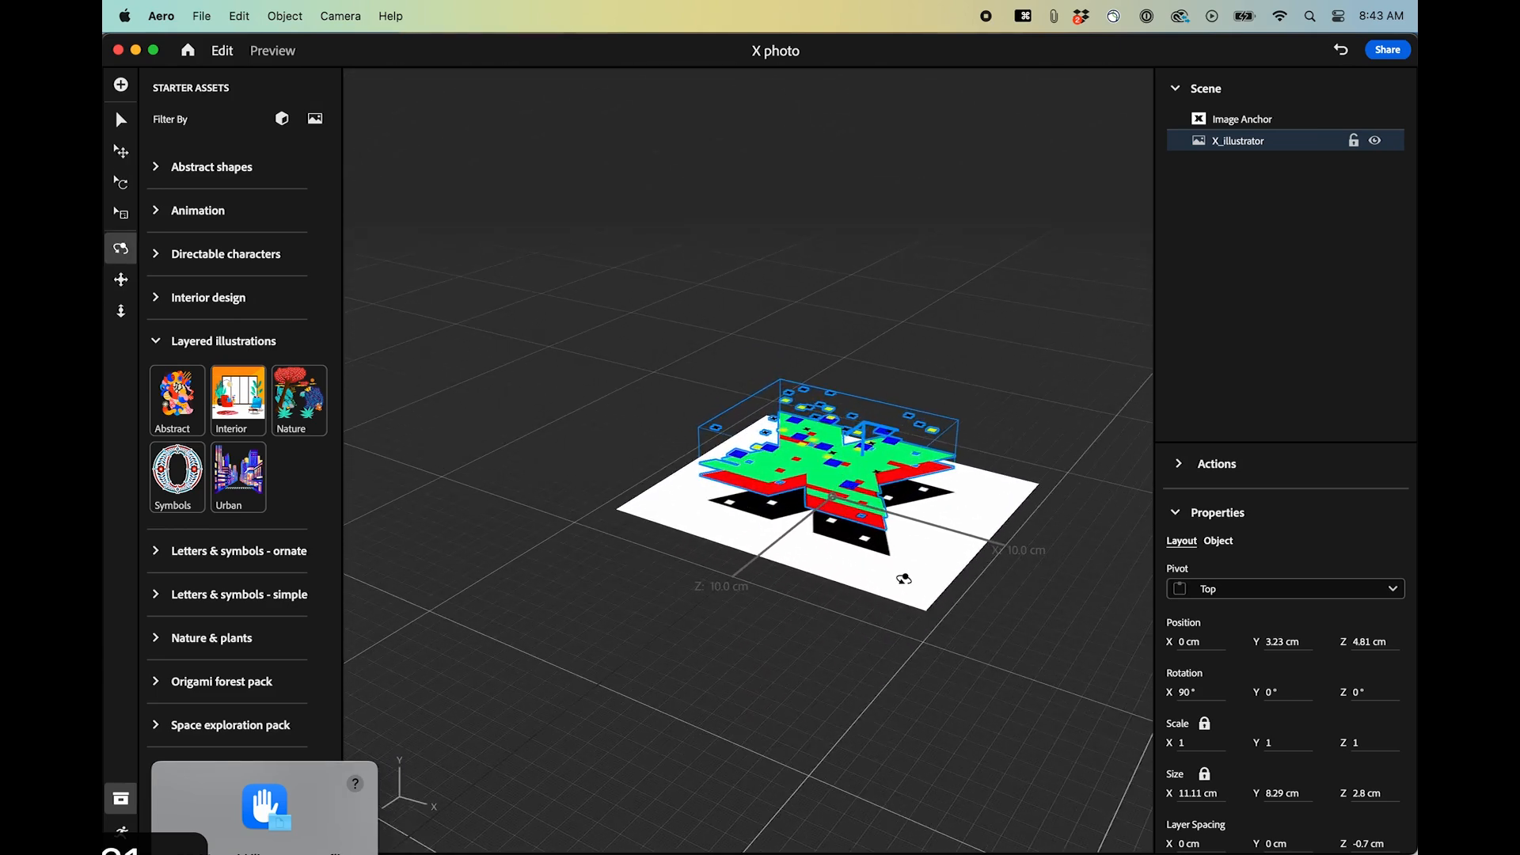
Examine the Image Anchor's properties and its available anchor types
click(1245, 116)
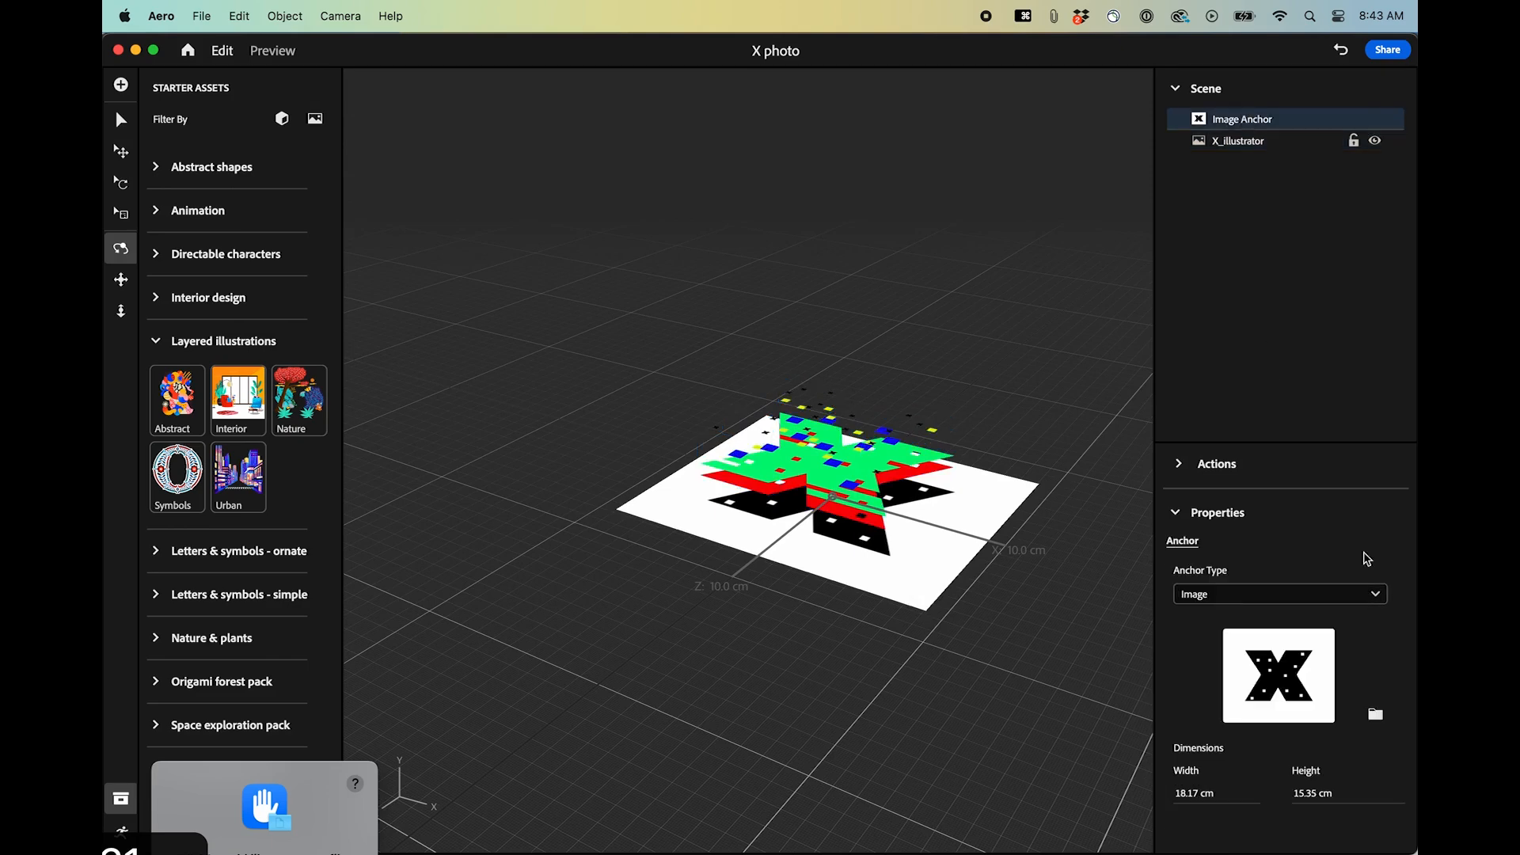
click(1374, 596)
click(1280, 603)
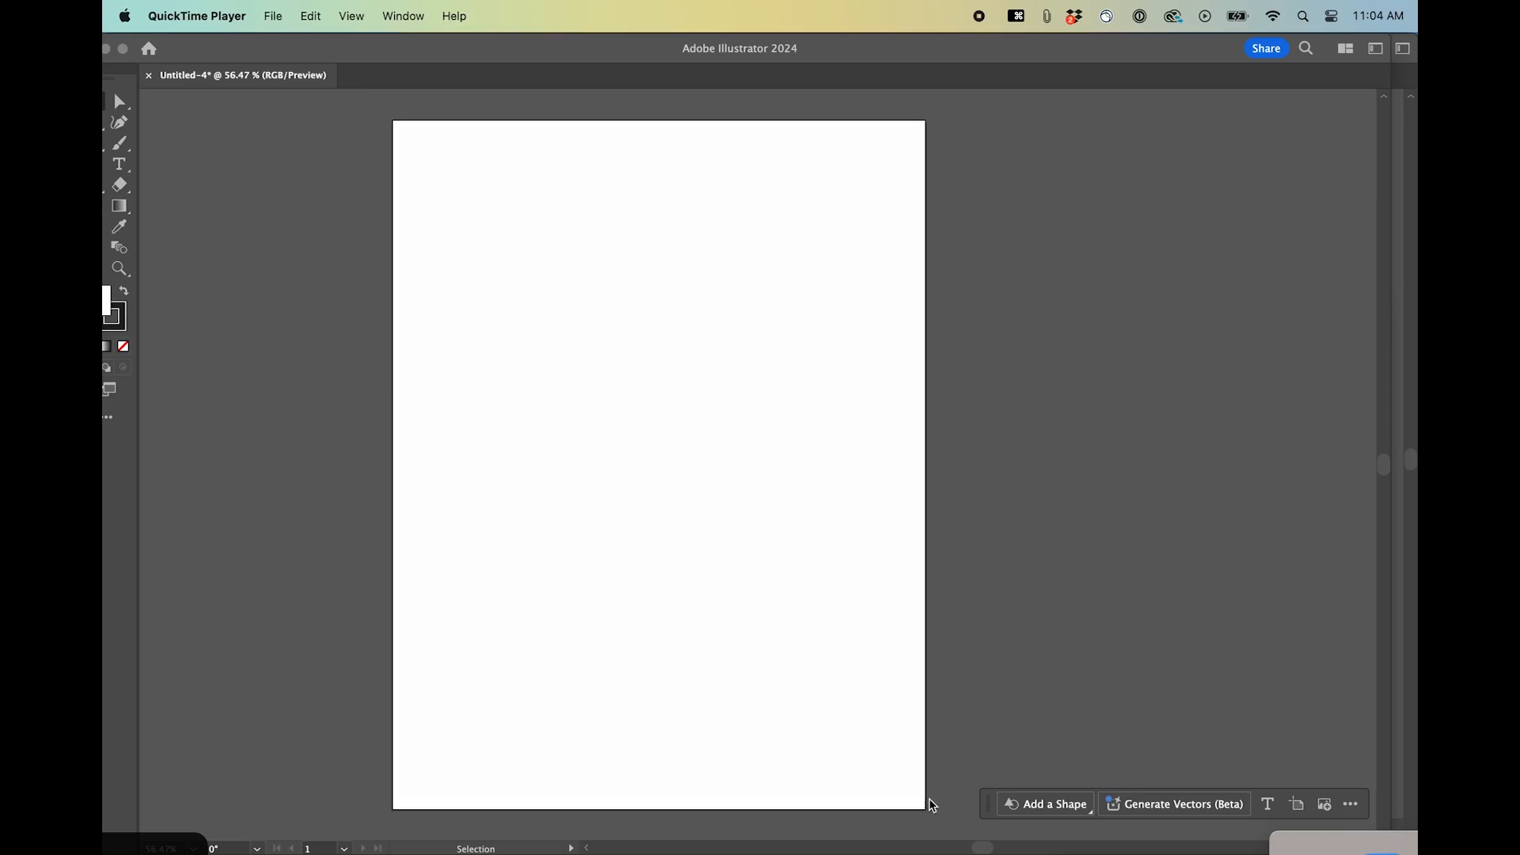
Switch to Illustrator, create a large text box on the artboard and enter the letter X
click(732, 437)
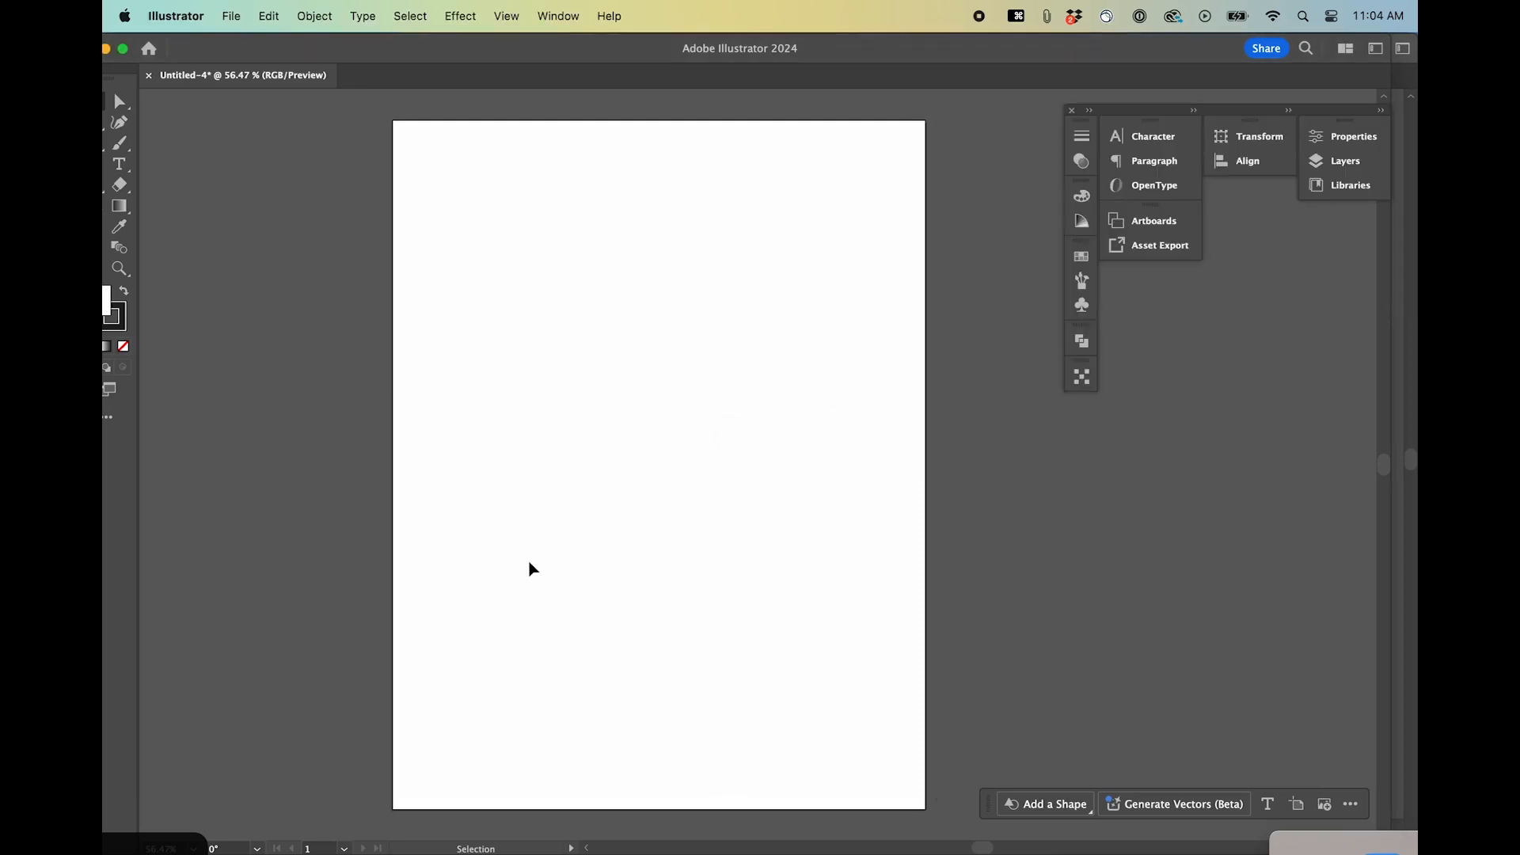
key(t)
drag(487, 251, 858, 602)
key(BackSpace)
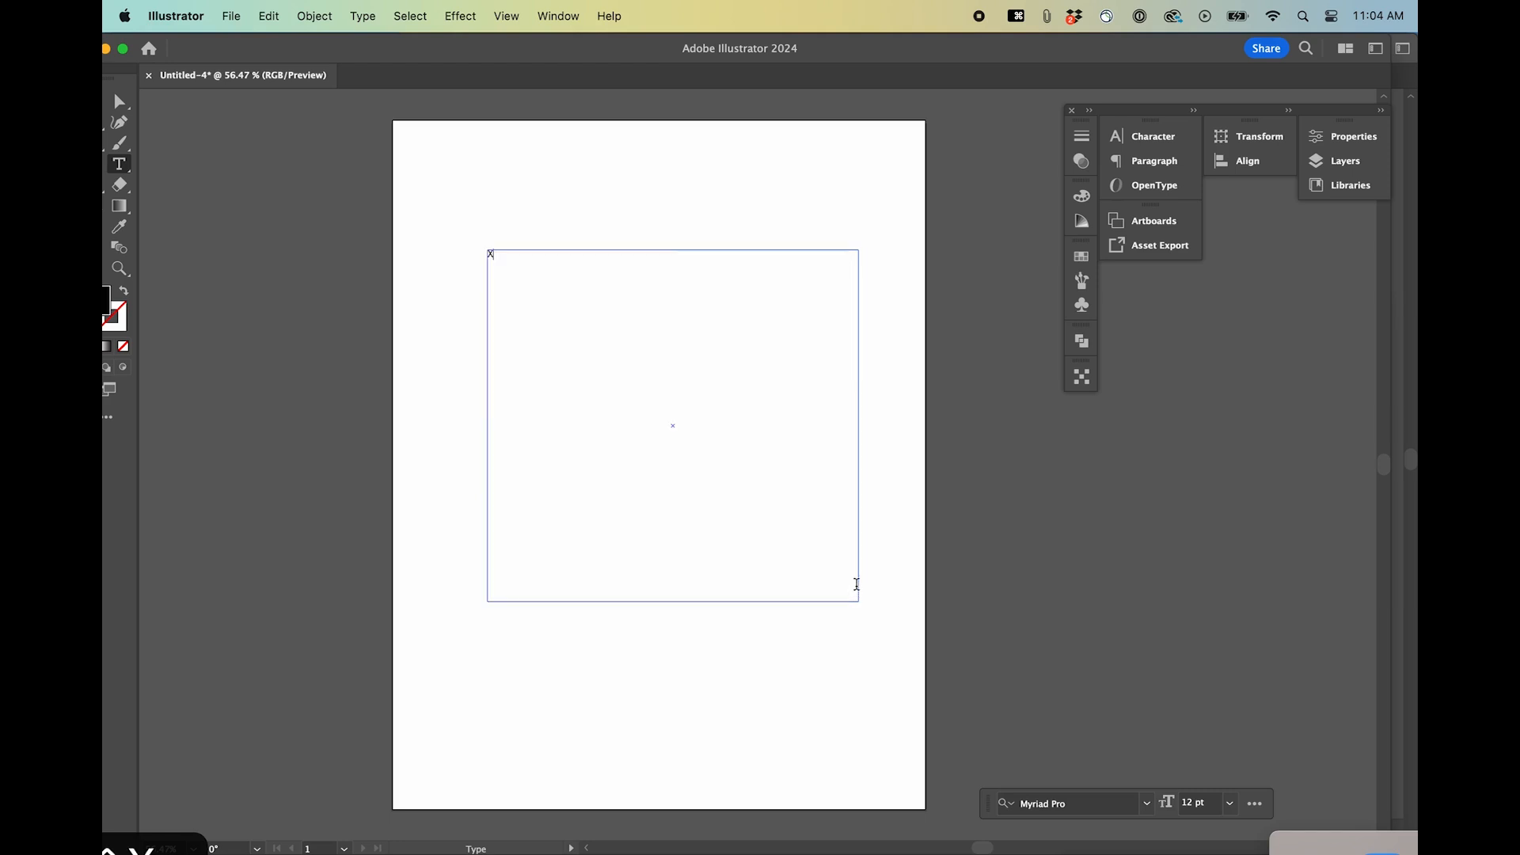
Enlarge the X's font size to 452 pt
key(alt+shift+super+period)
key(alt+shift+super+period)
key(alt+shift+super+period)
key(alt+shift+super+period)
key(alt+shift+super+period)
key(alt+shift+super+period)
key(alt+shift+super+period)
key(alt+shift+super+period)
key(alt+shift+super+period)
key(alt+shift+super+period)
key(alt+shift+super+period)
key(alt+shift+super+period)
key(alt+shift+super+period)
key(alt+shift+super+period)
key(alt+shift+super+period)
key(alt+shift+super+period)
key(alt+shift+super+period)
key(alt+shift+super+period)
key(alt+shift+super+period)
key(alt+shift+super+period)
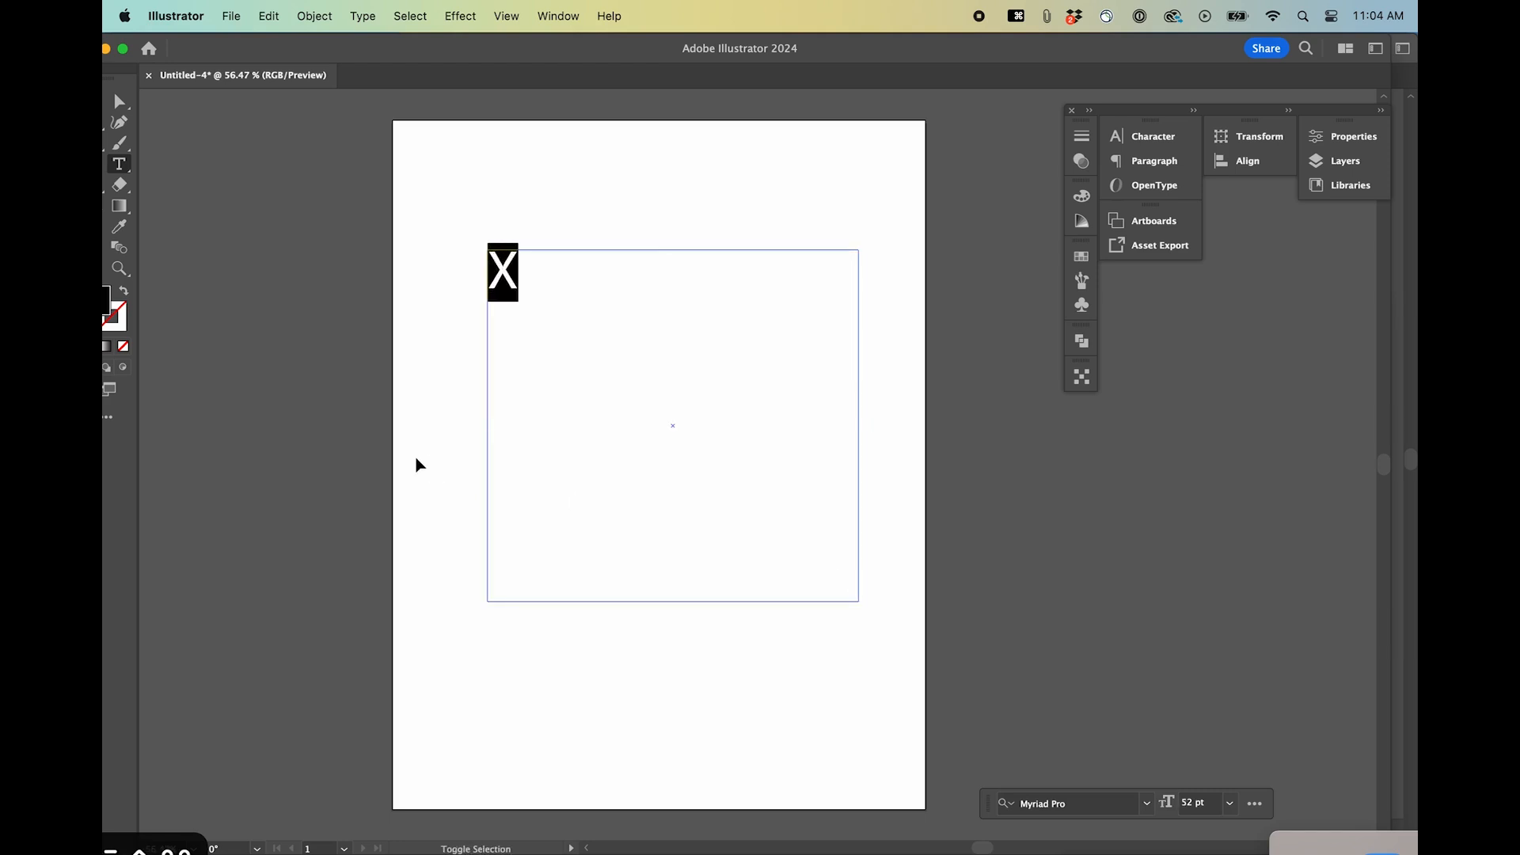
key(alt+shift+super+period)
key(alt+shift+super+period)
key(alt+shift+super+period)
key(alt+shift+super+period)
key(alt+shift+super+period)
key(alt+shift+super+period)
key(alt+shift+super+period)
key(alt+shift+super+period)
key(alt+shift+super+period)
key(alt+shift+super+period)
key(alt+shift+super+period)
key(alt+shift+super+period)
key(alt+shift+super+period)
key(alt+shift+super+period)
key(alt+shift+super+period)
key(alt+shift+super+period)
key(alt+shift+super+period)
key(alt+shift+super+period)
key(alt+shift+super+period)
key(alt+shift+super+period)
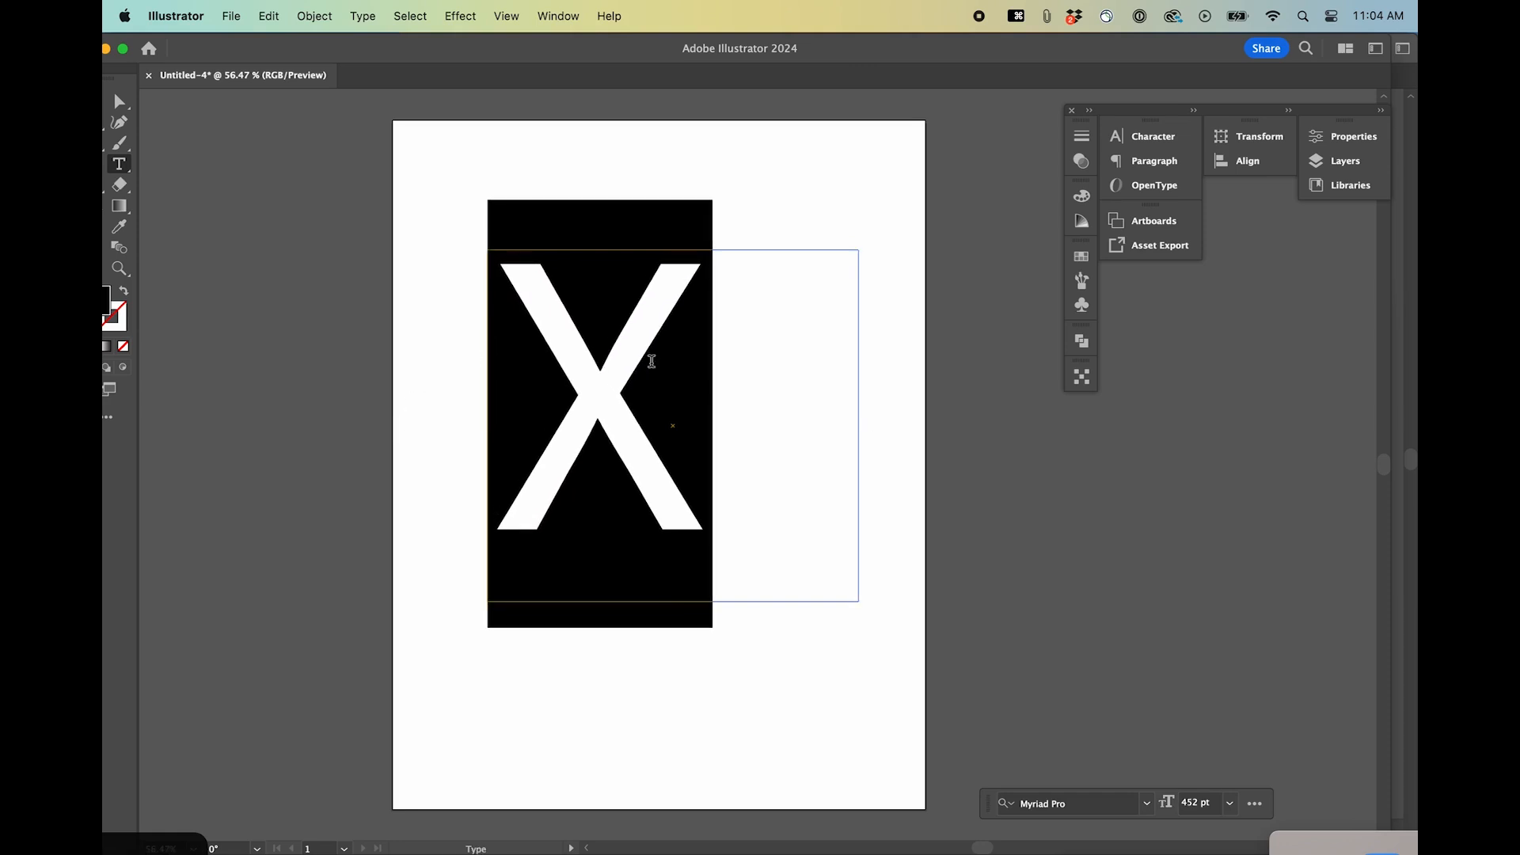
Set the X's font to ABC Ginto Nord Black Unlicensed Trial and move the letter down on the artboard
click(1152, 134)
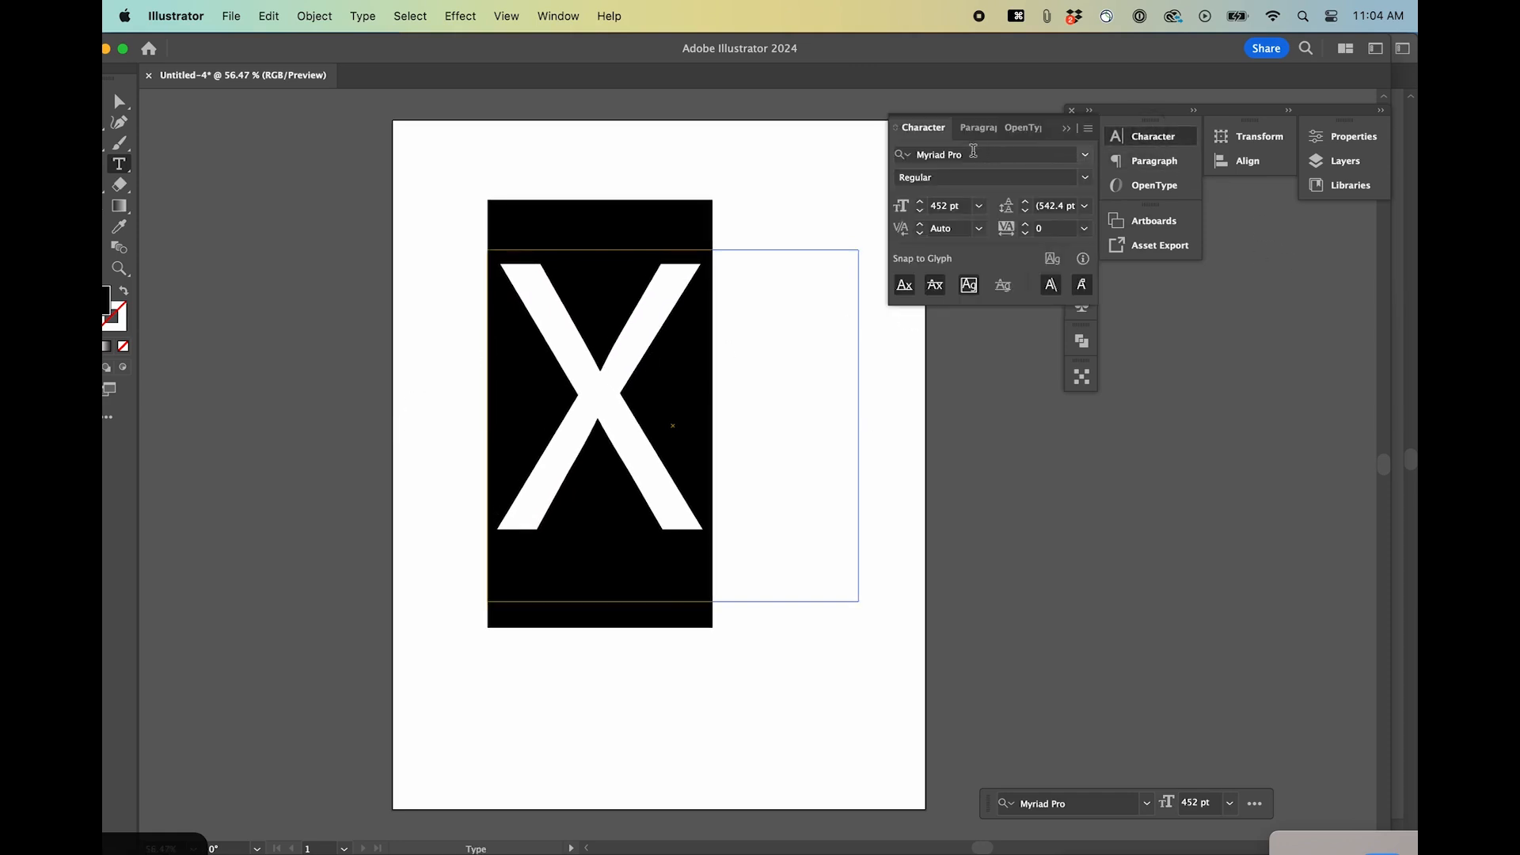
click(1085, 155)
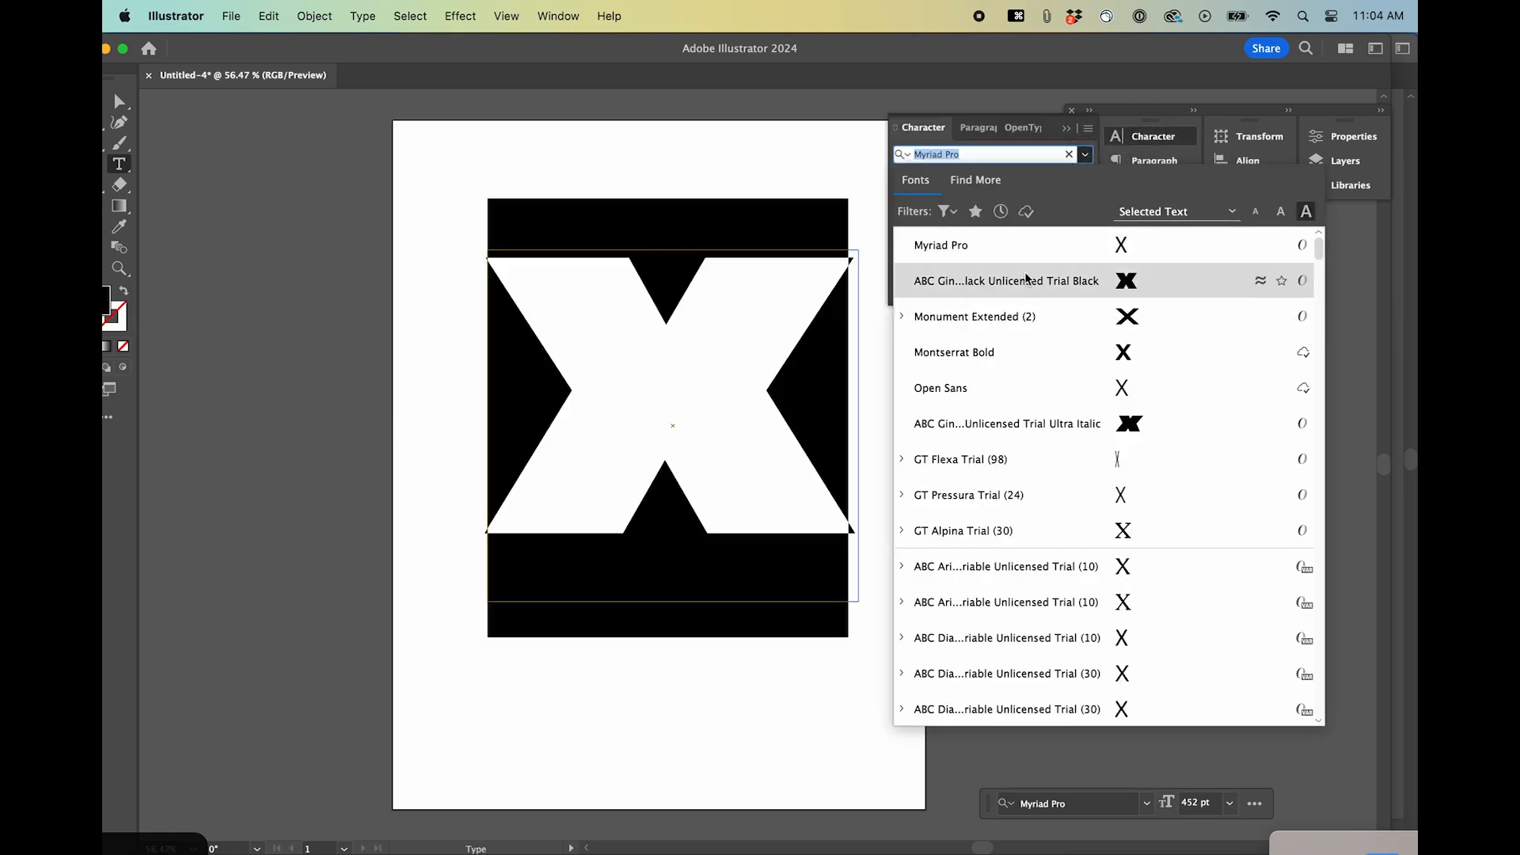
click(1026, 282)
key(Escape)
drag(784, 509, 783, 582)
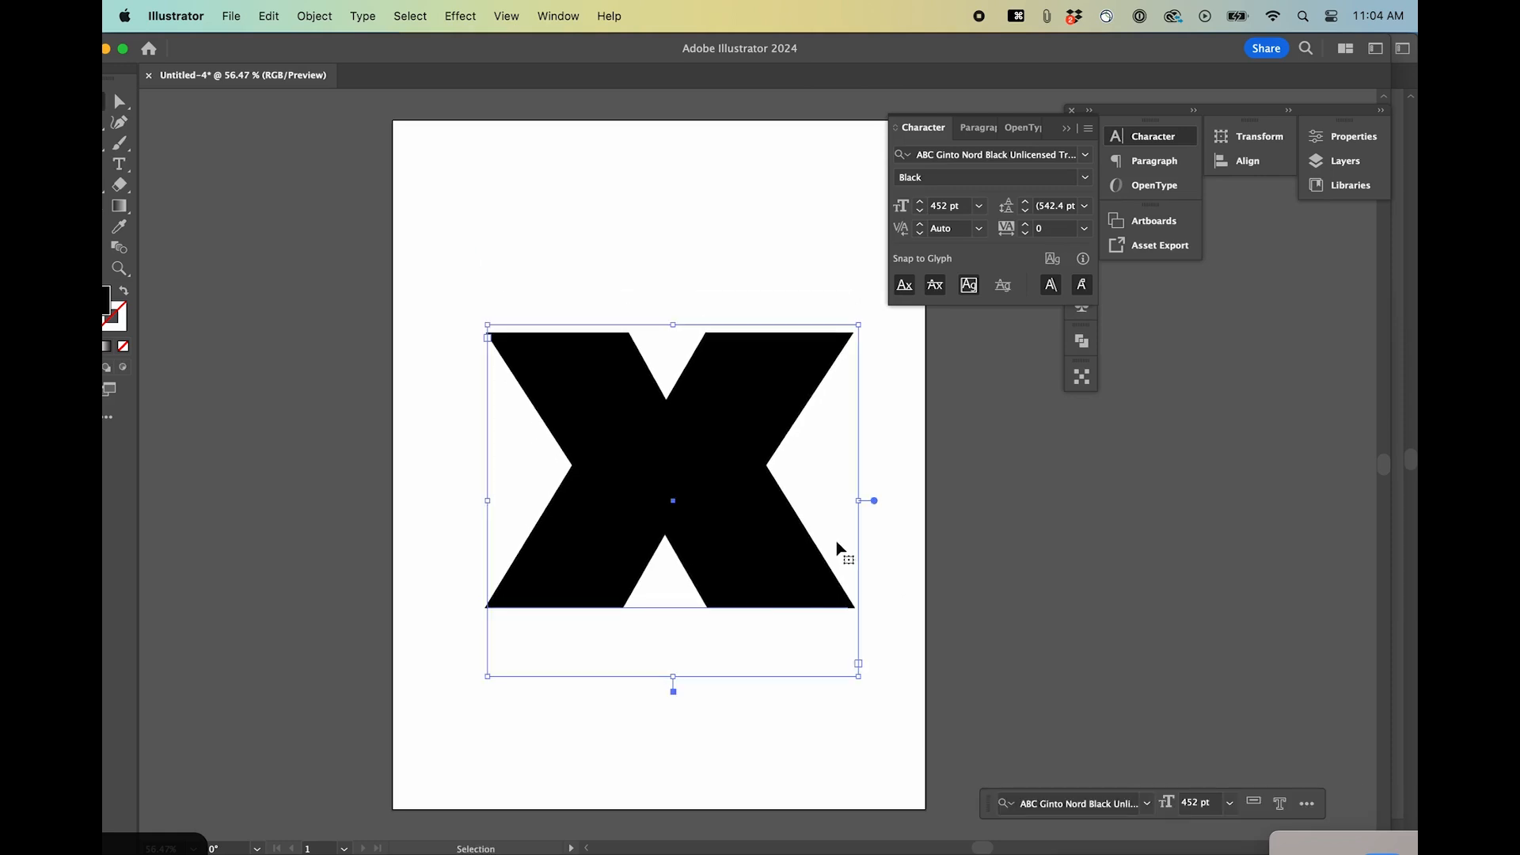
Convert the X text to outlines and deselect it
click(332, 17)
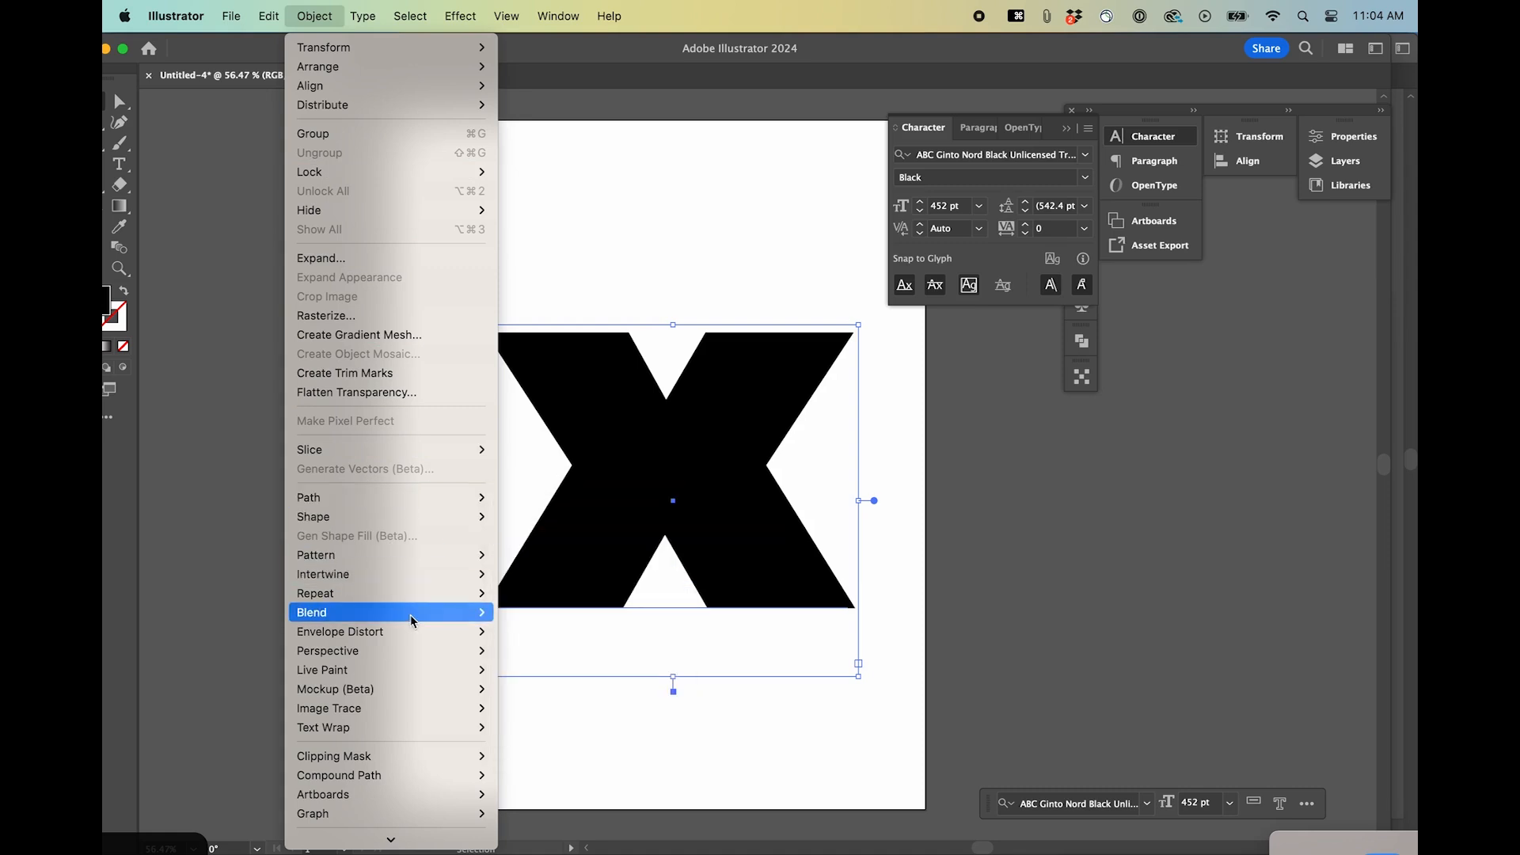
click(624, 261)
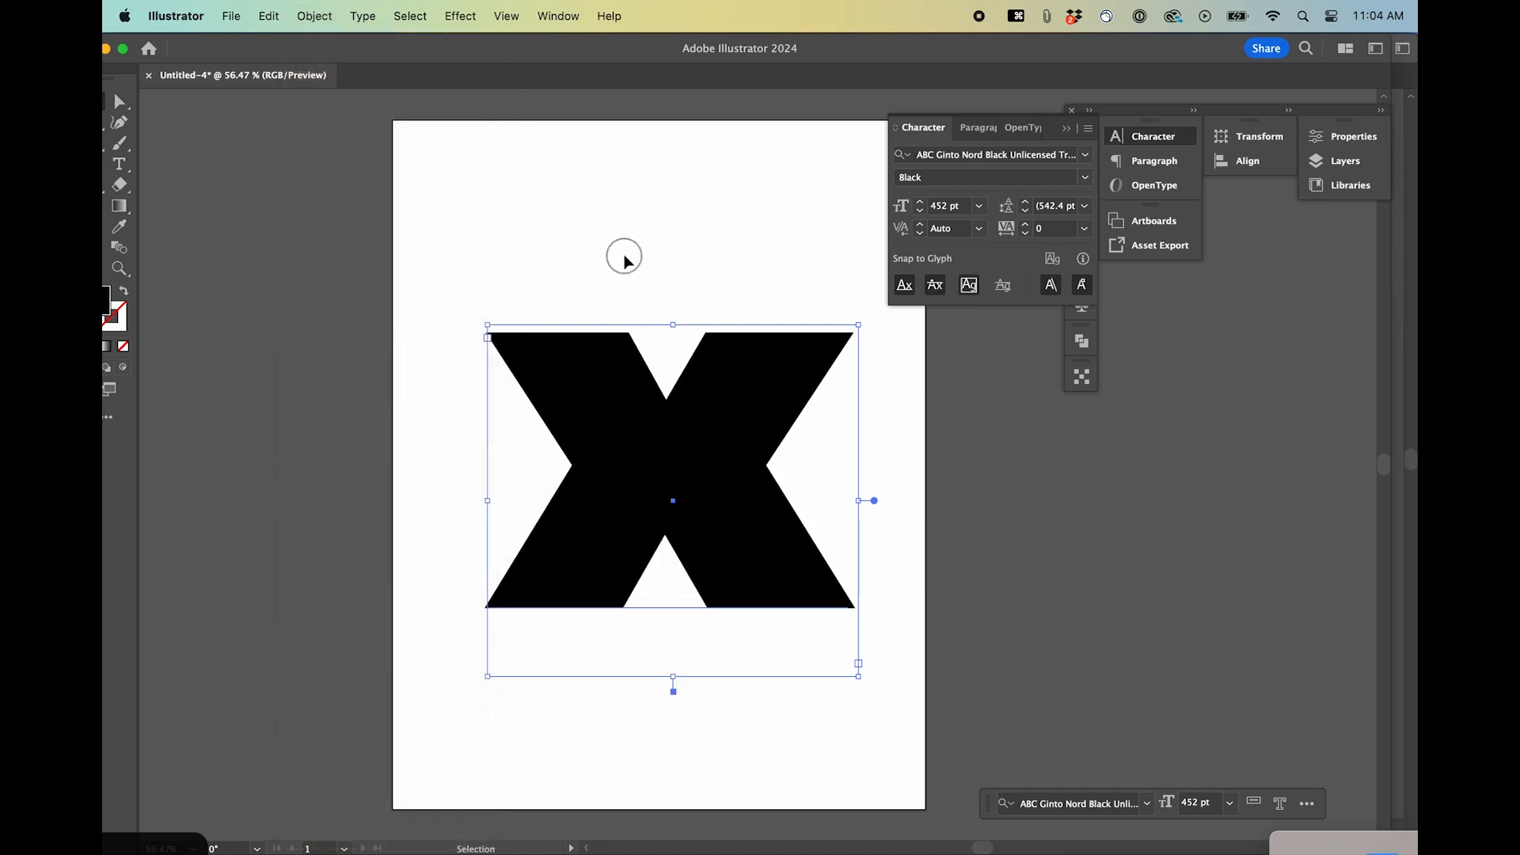
key(super+shift+o)
key(super+shift+a)
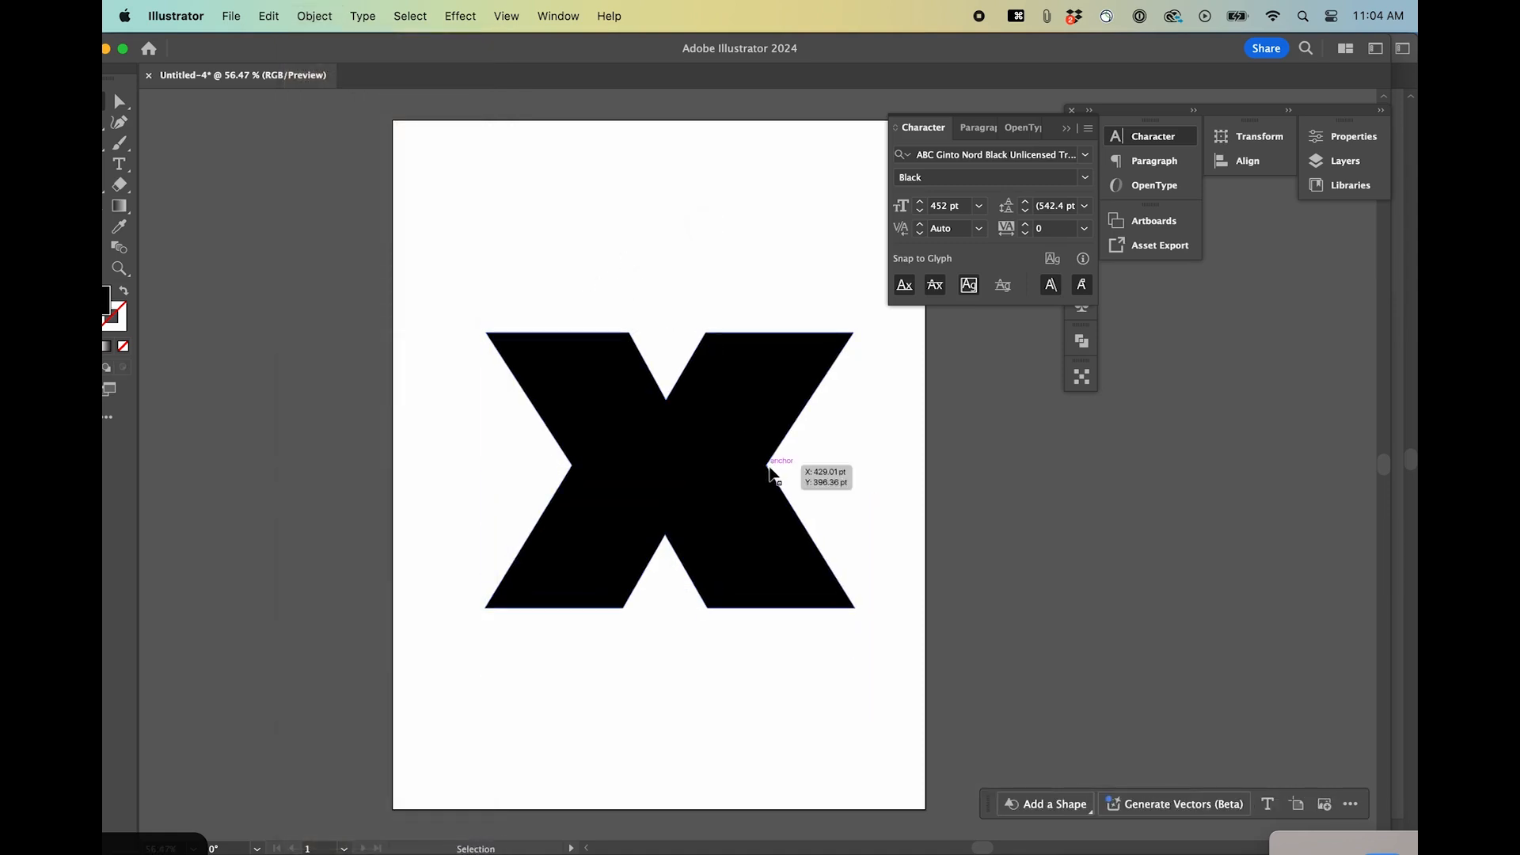
Move the outlined X slightly up on the artboard and check its paths in outline view
drag(737, 533, 738, 517)
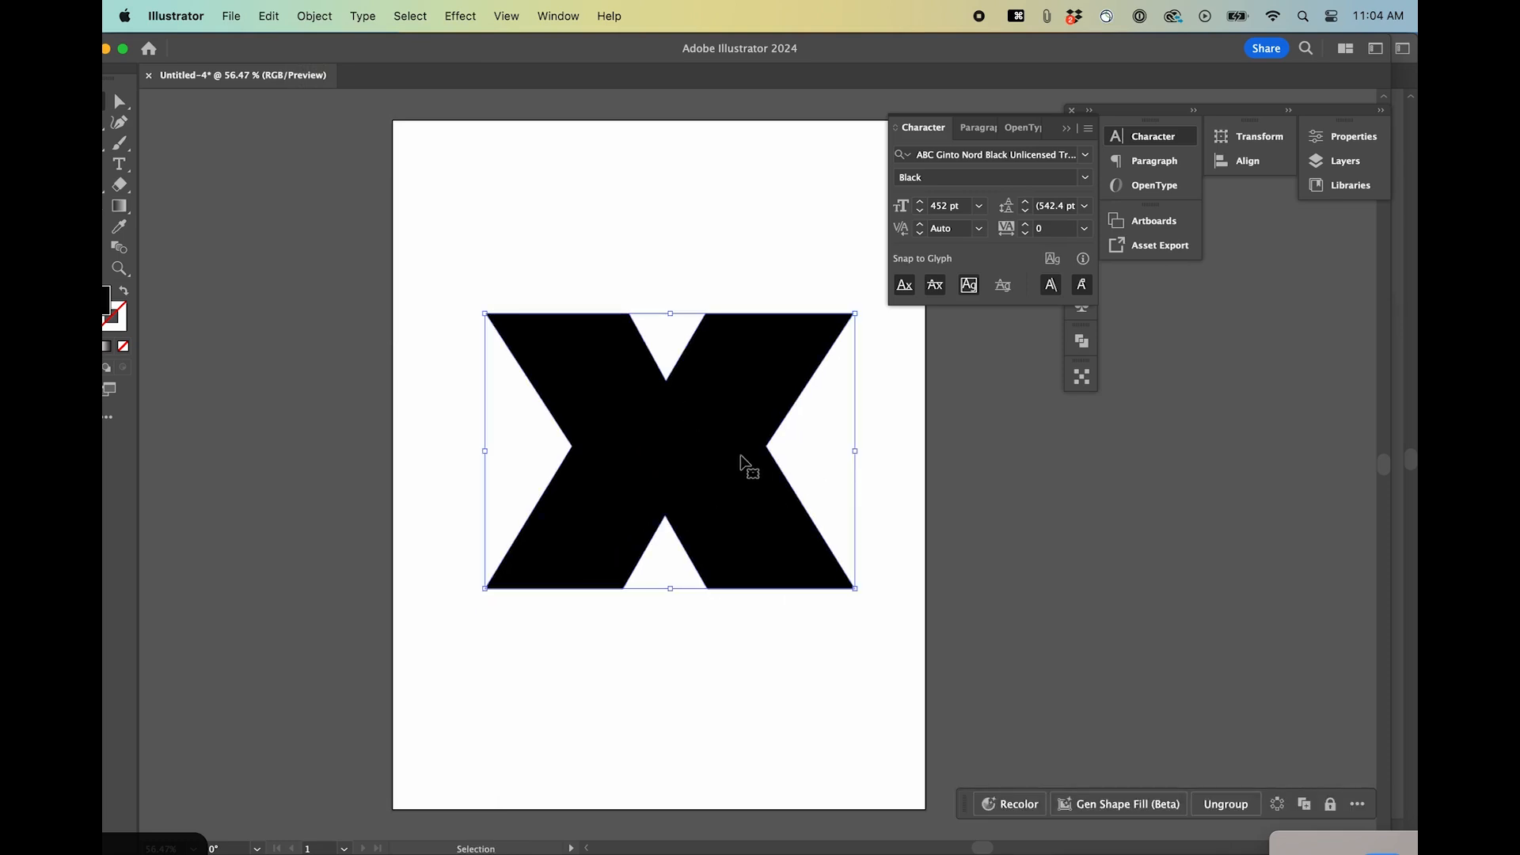
key(super+y)
key(super+y)
key(super+shift+a)
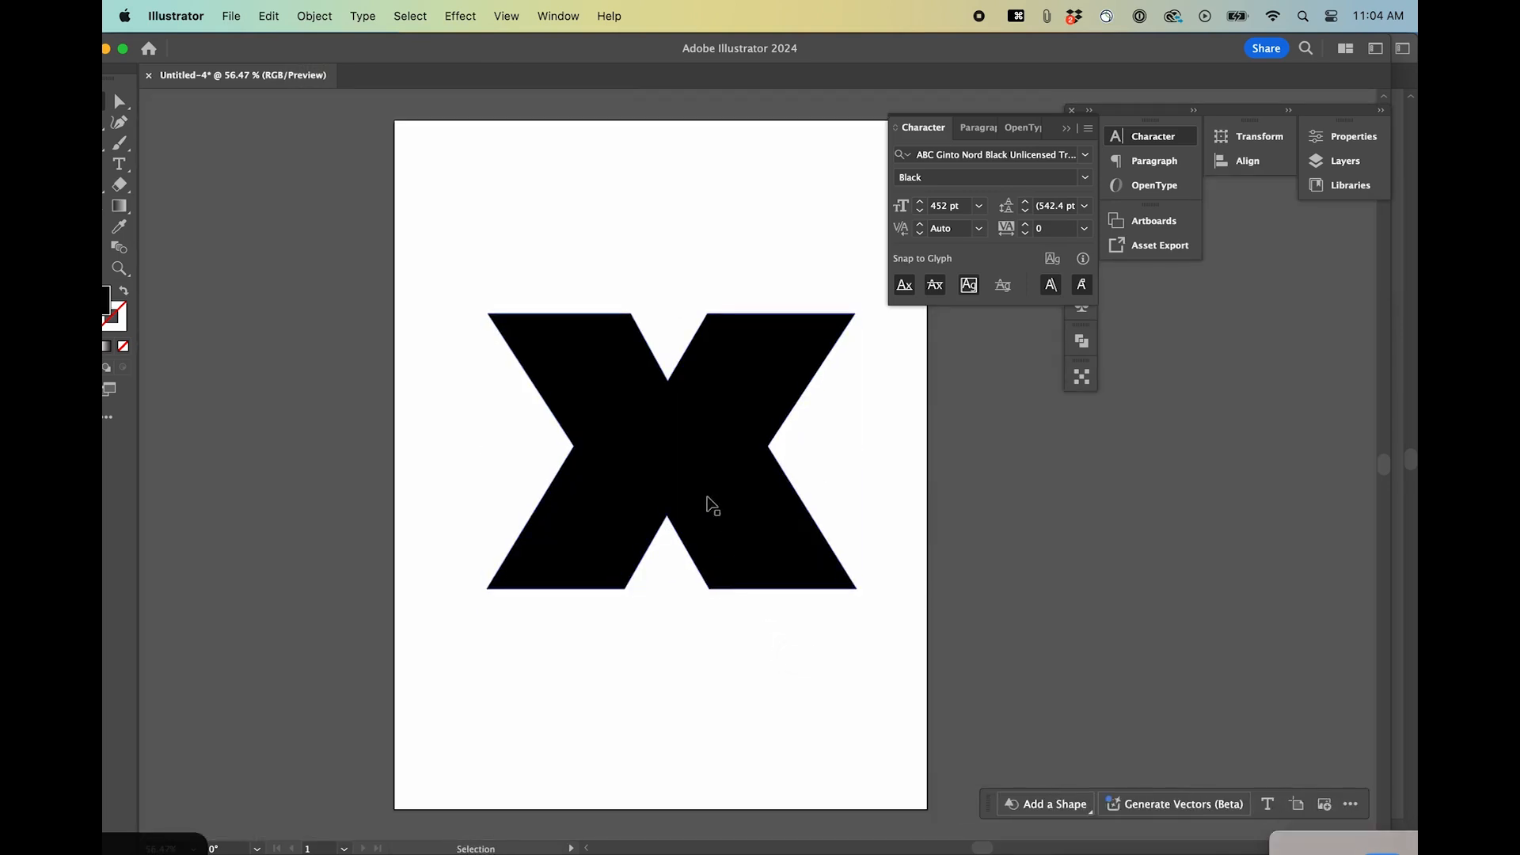
Draw a tiny square below the X and fill it with white sampled from the artboard
scroll(713, 505, right, 2)
scroll(712, 506, down, 1)
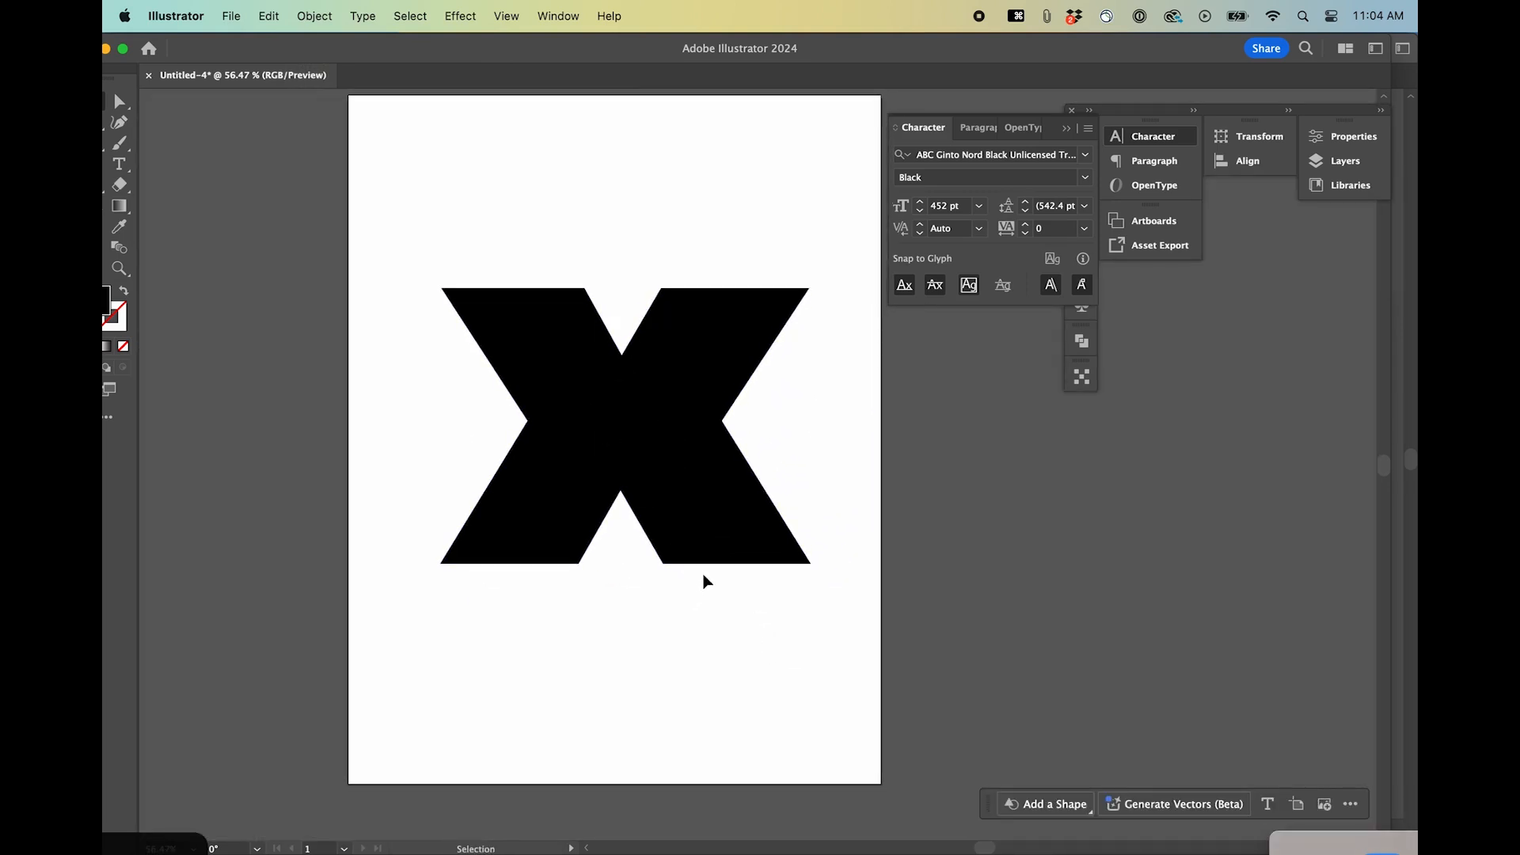
key(m)
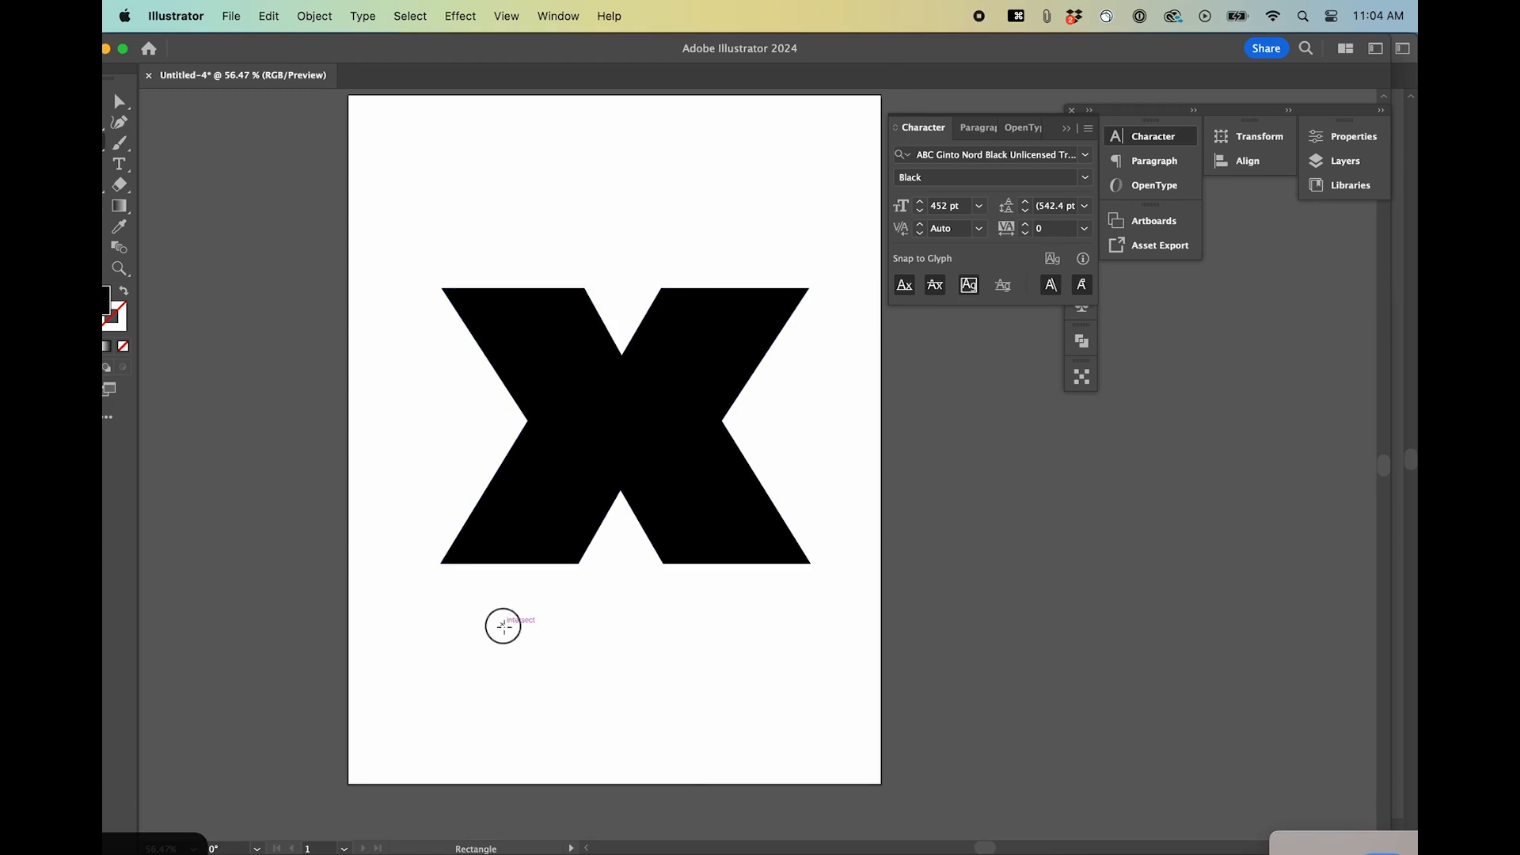
drag(504, 626, 518, 640)
key(i)
click(615, 617)
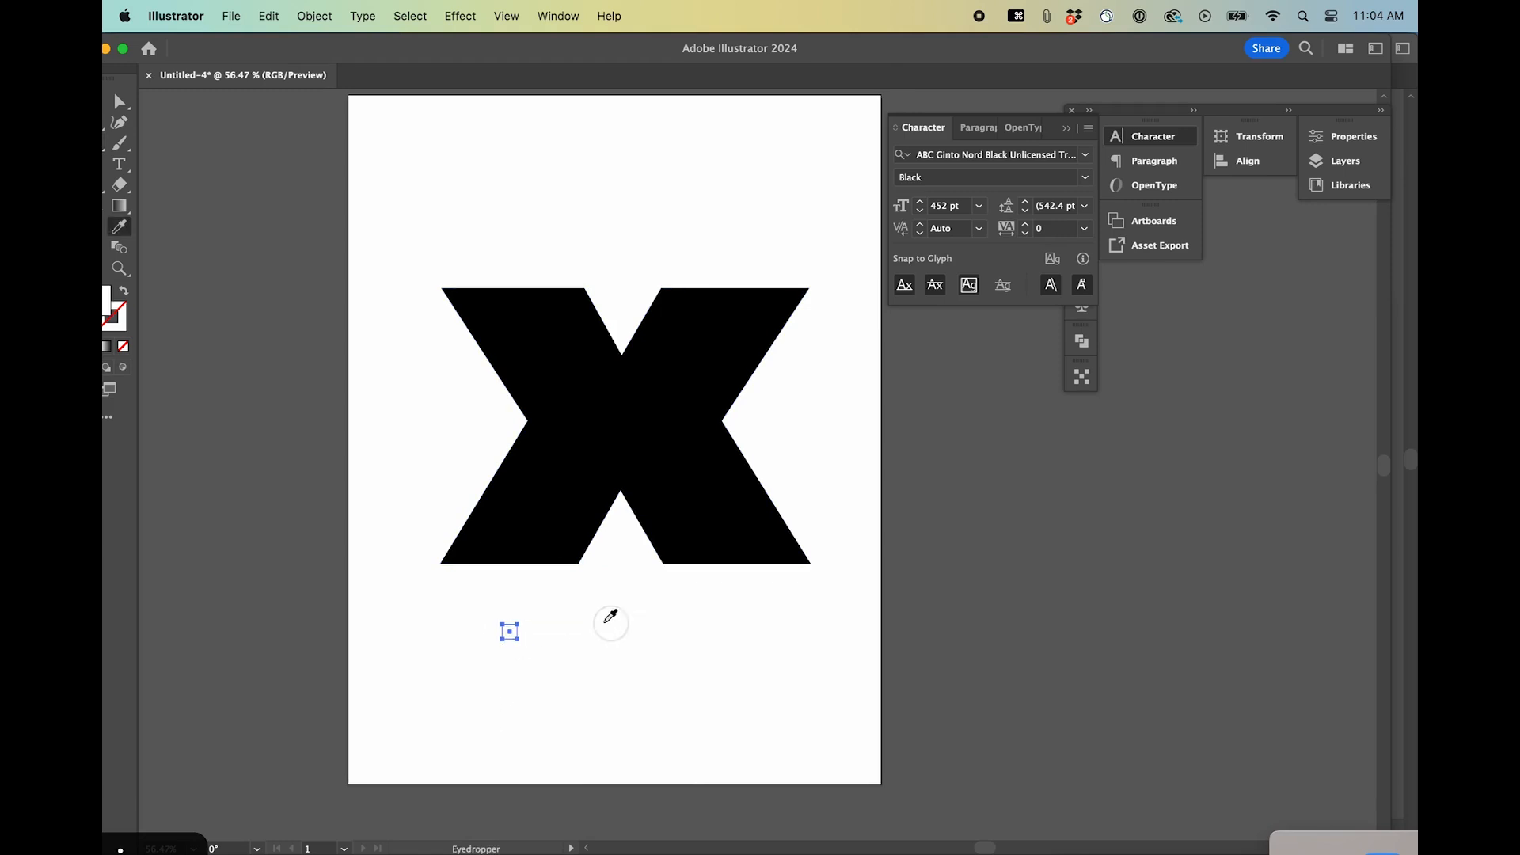
Move the white square onto the X and place duplicates of it across the letter's arms
key(v)
drag(510, 637, 512, 343)
drag(714, 377, 661, 427)
drag(661, 427, 576, 396)
drag(576, 396, 755, 310)
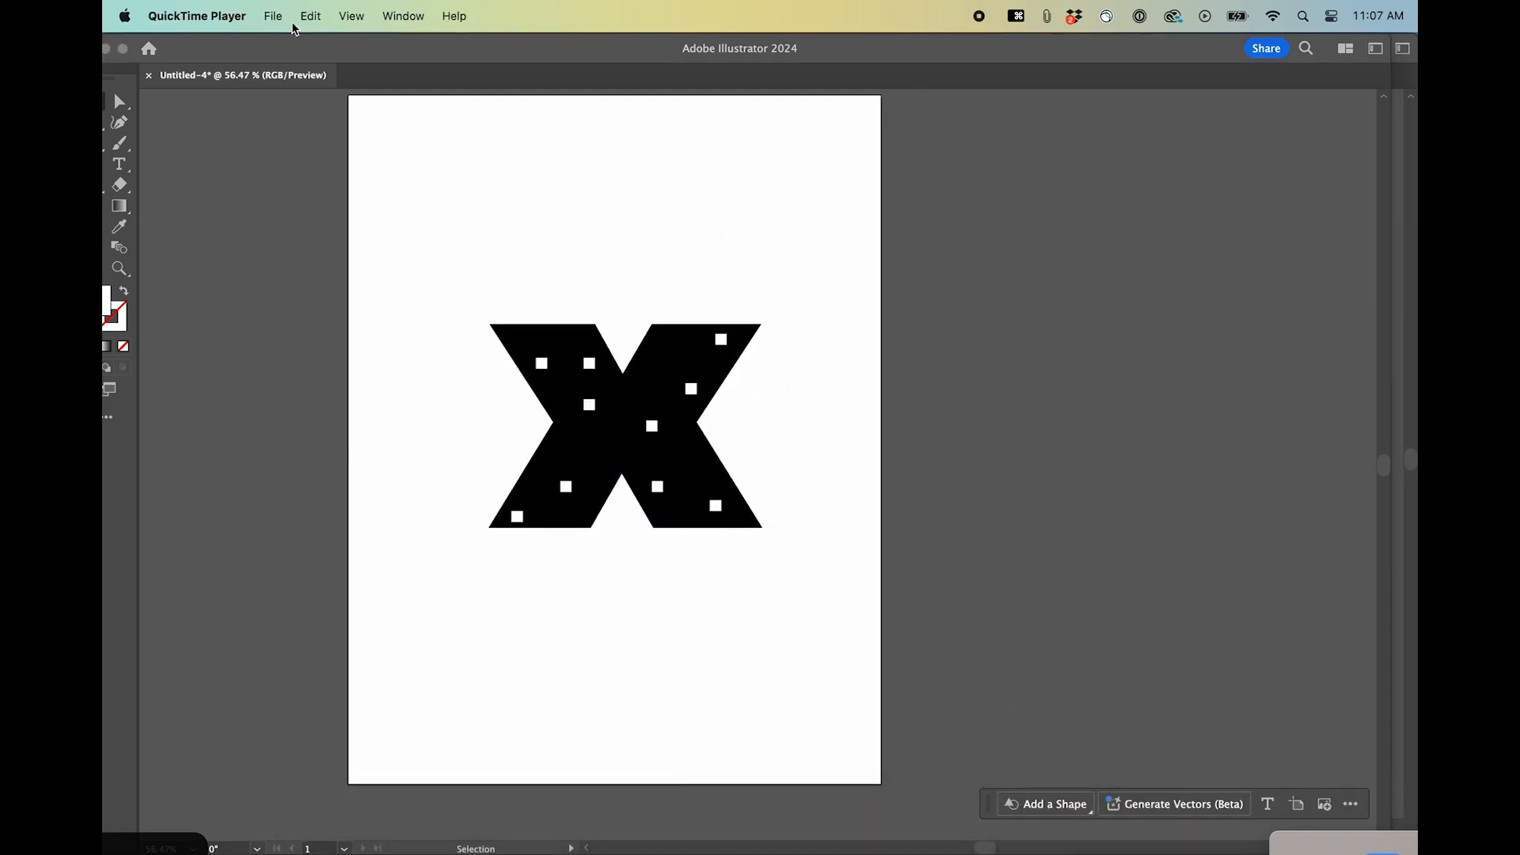
Export the artwork as x.png at 72 ppi with a transparent background
click(274, 17)
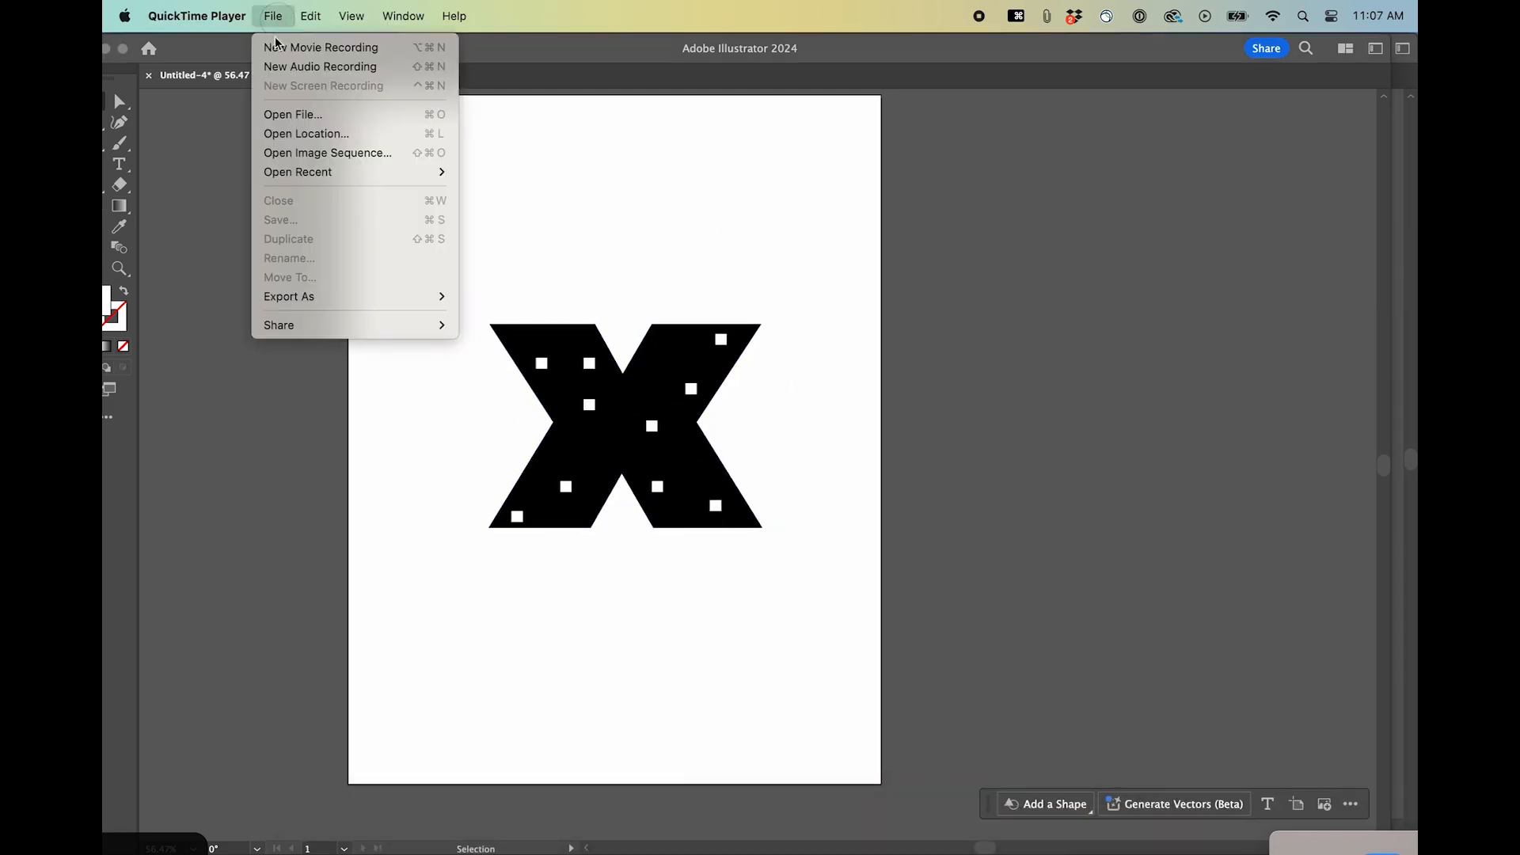
mouse_move(229, 7)
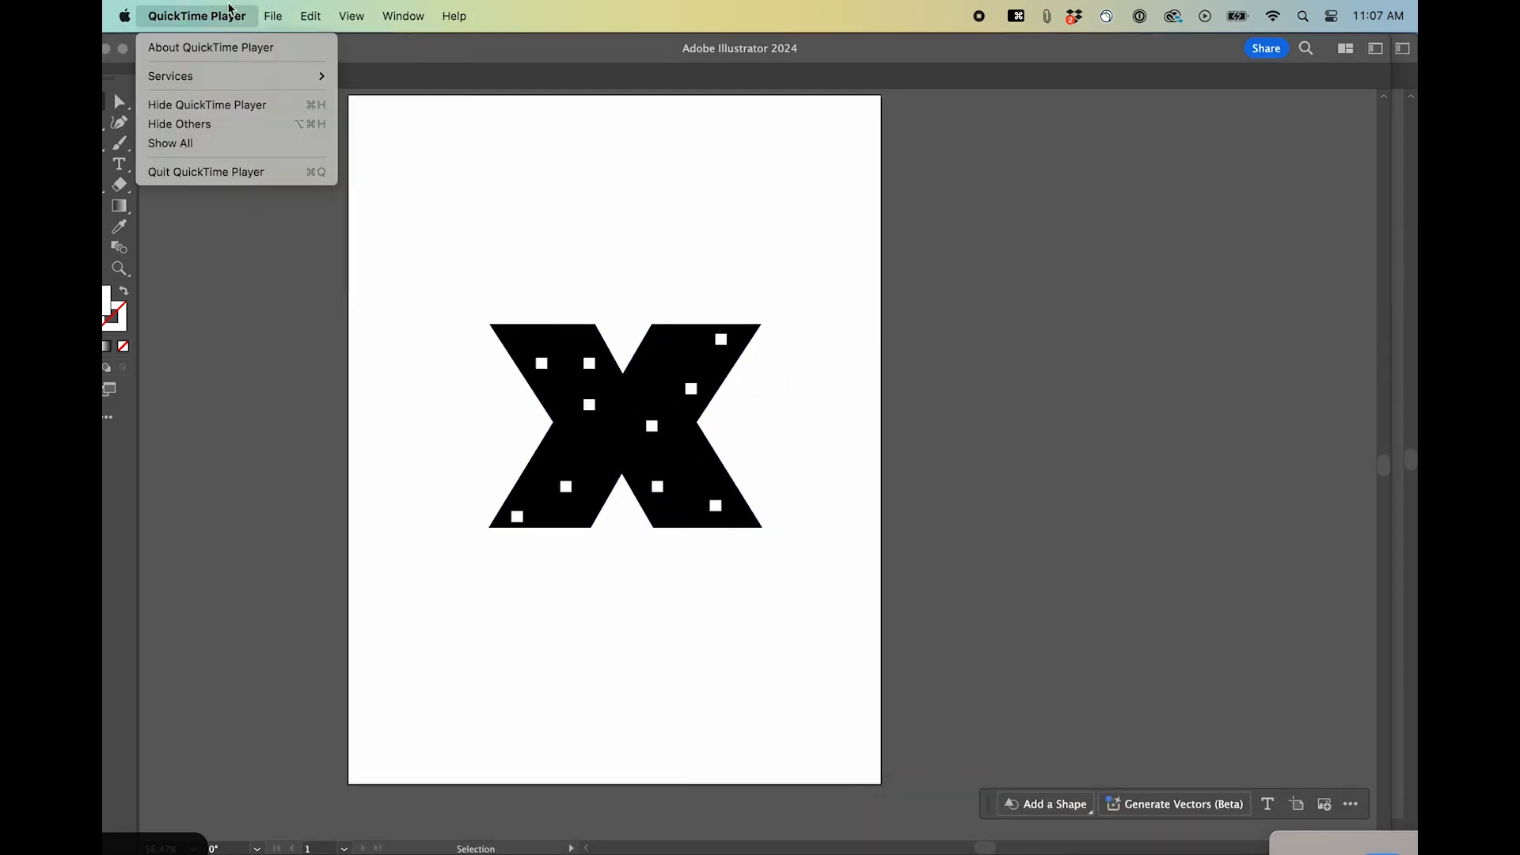
click(595, 273)
click(231, 16)
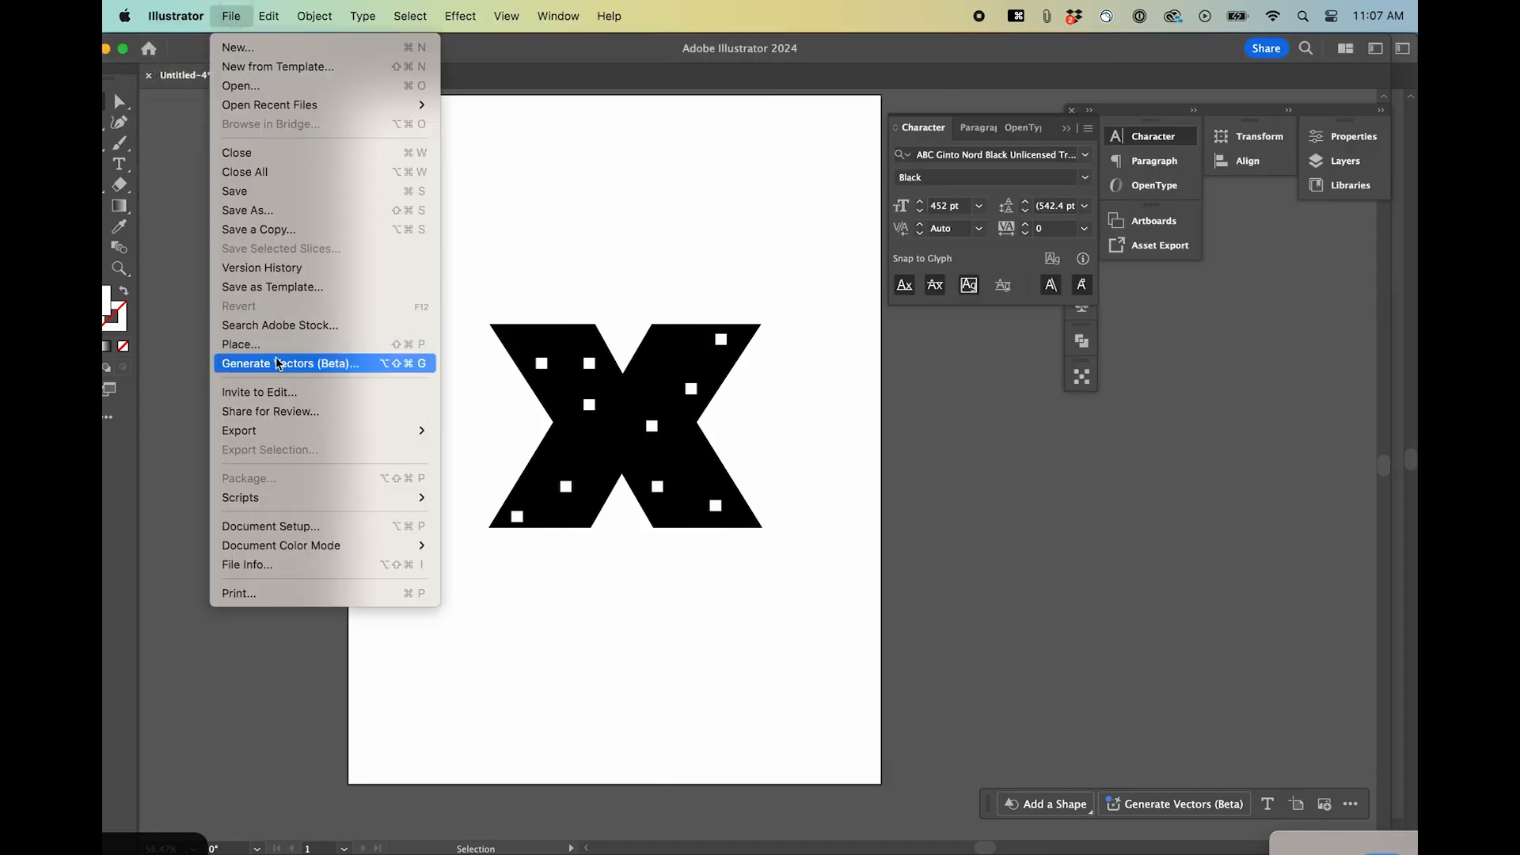
mouse_move(281, 431)
click(627, 450)
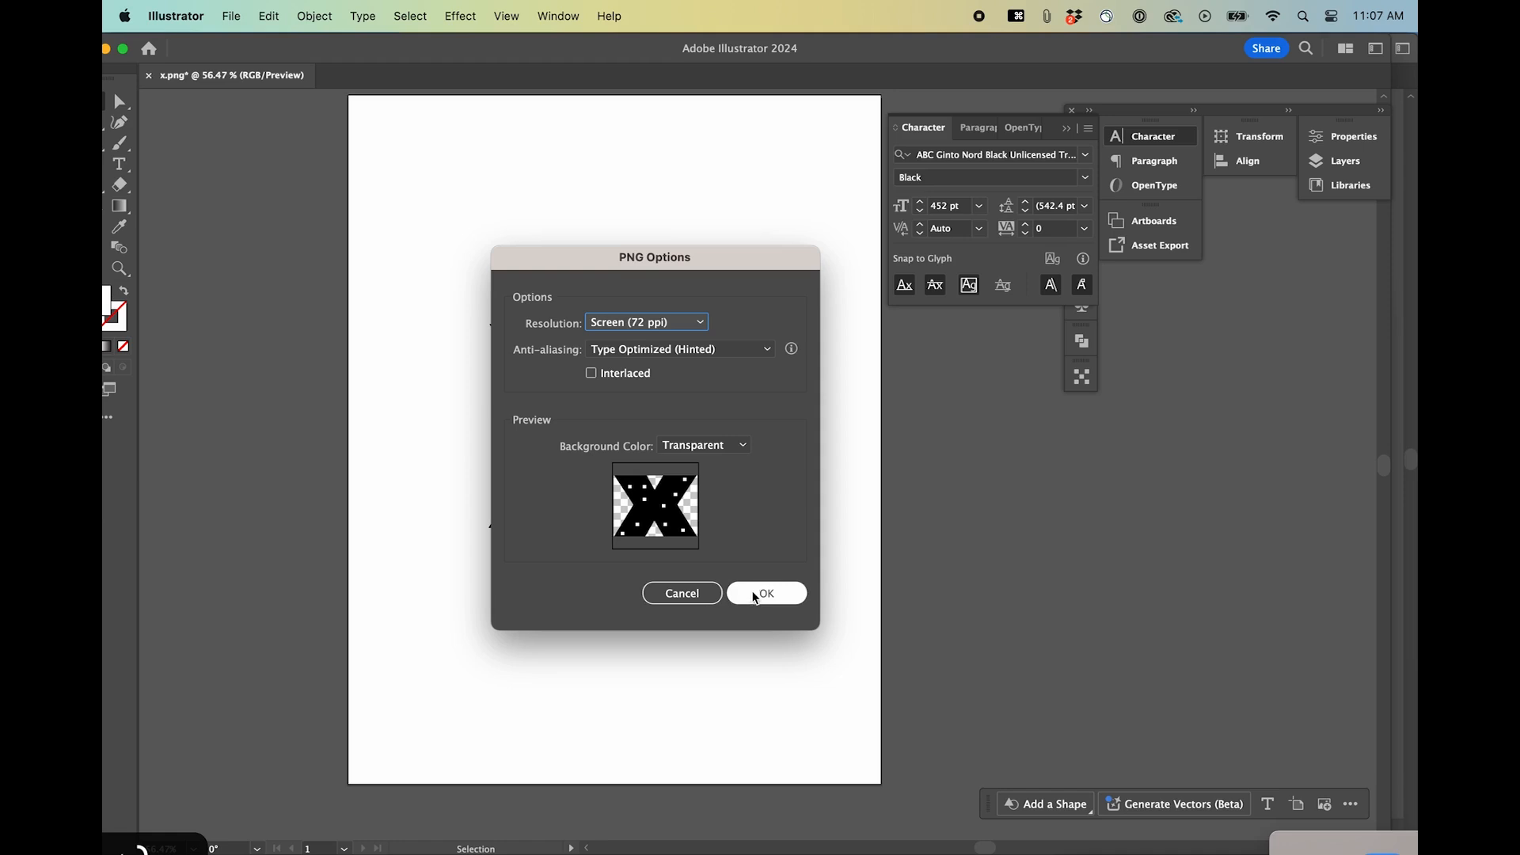
click(739, 449)
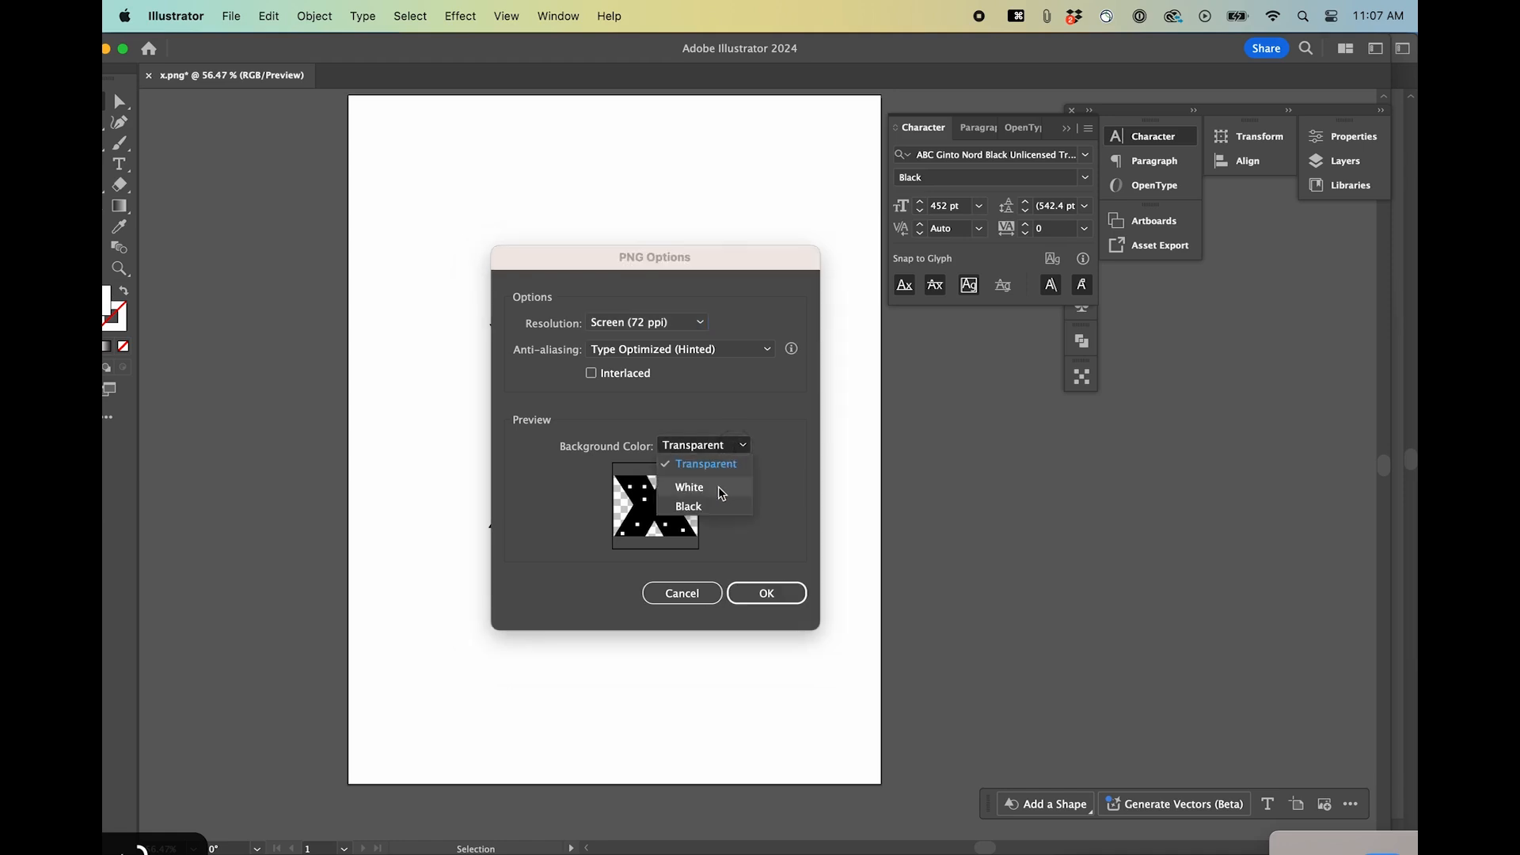
click(705, 464)
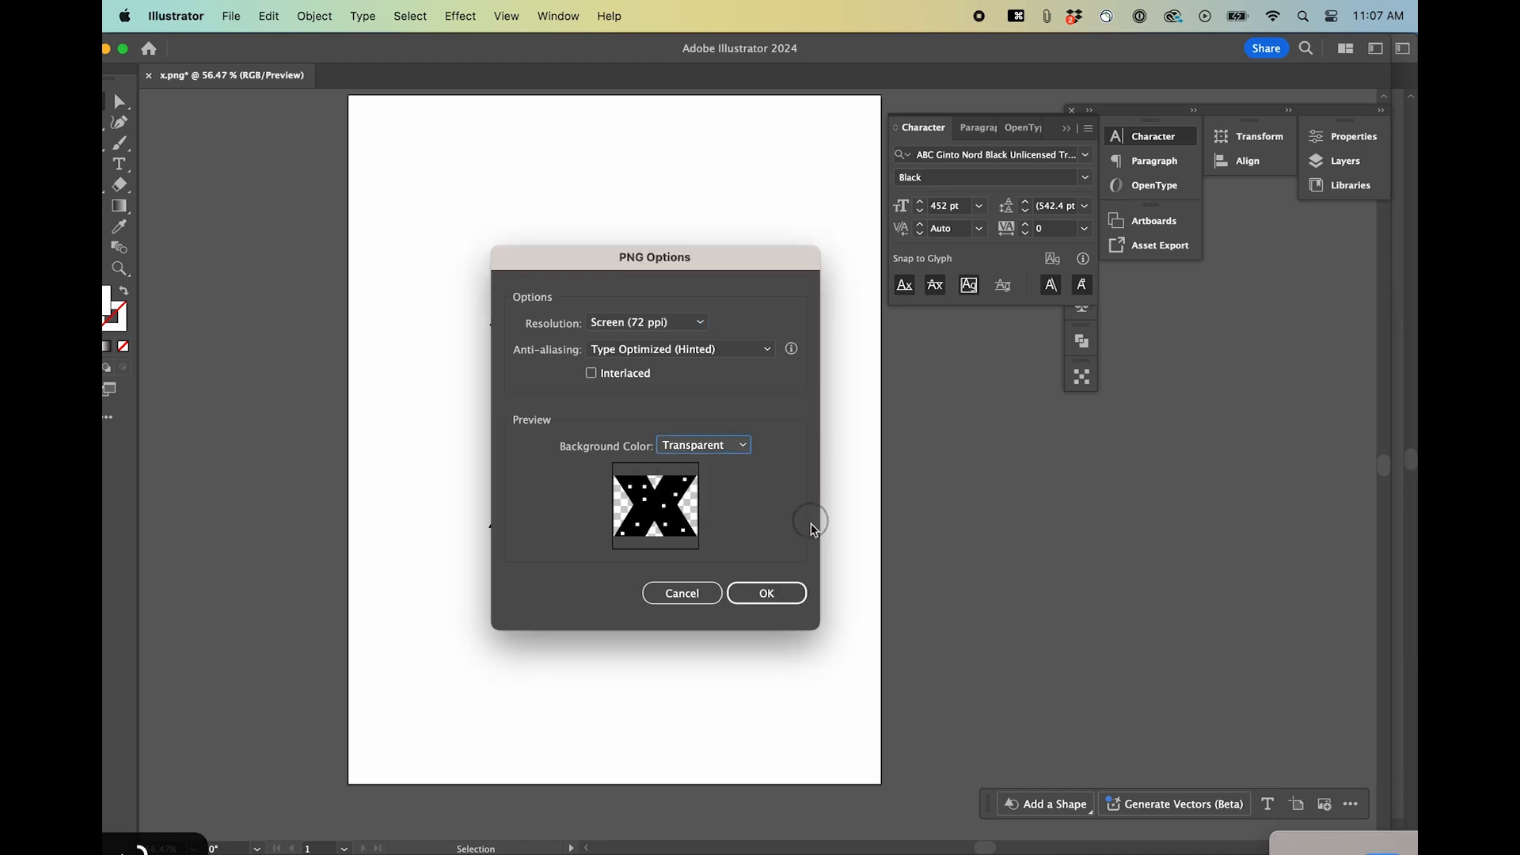
click(766, 593)
Subtract all the white squares from the X with Pathfinder Minus Front and check the cut-outs in outline view
key(space)
drag(808, 537, 740, 509)
drag(362, 223, 525, 376)
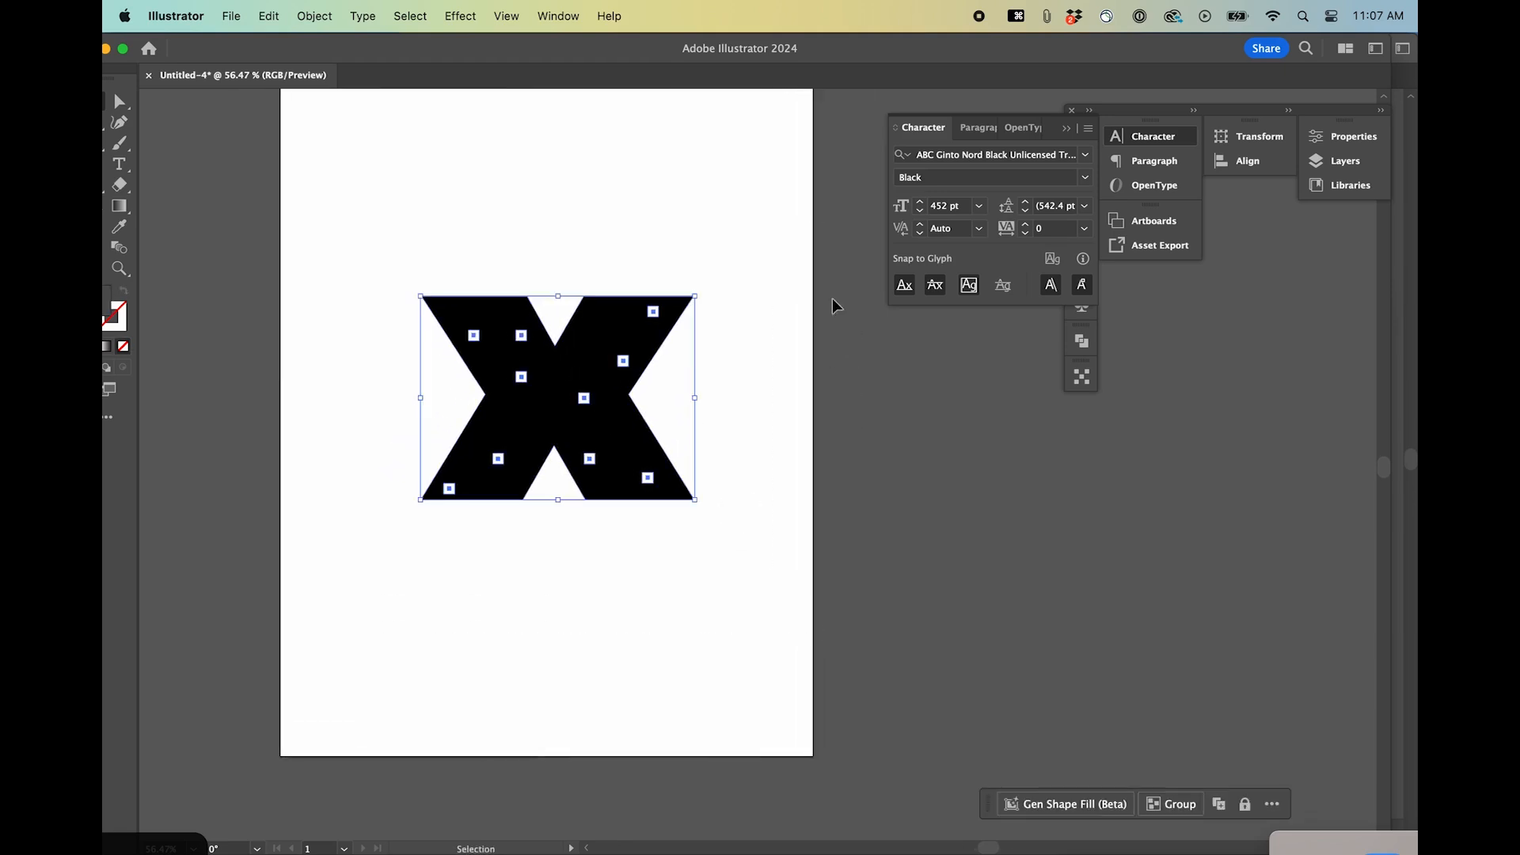
click(558, 16)
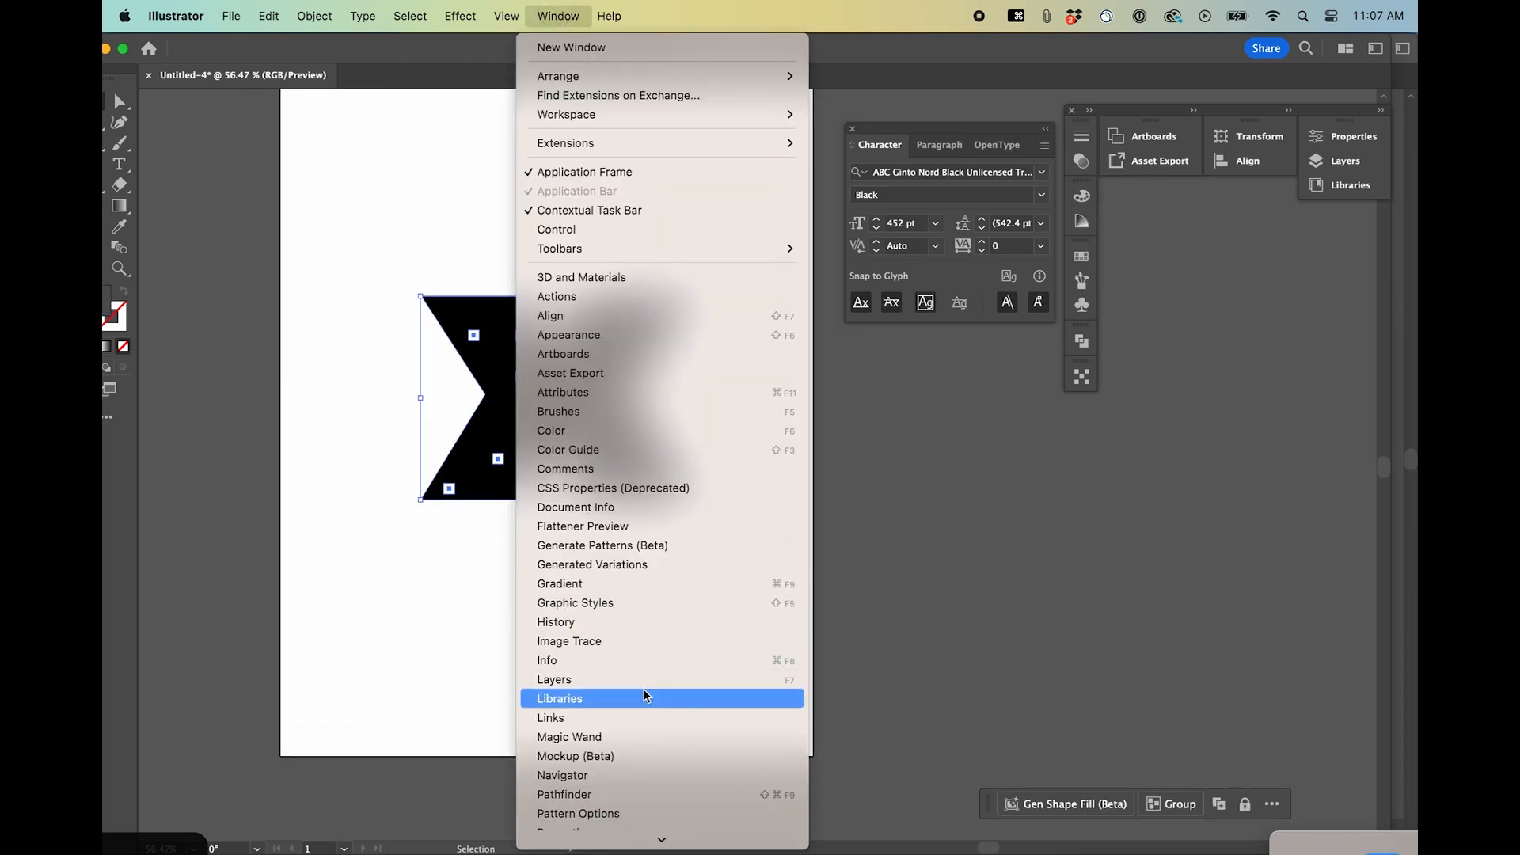
click(689, 794)
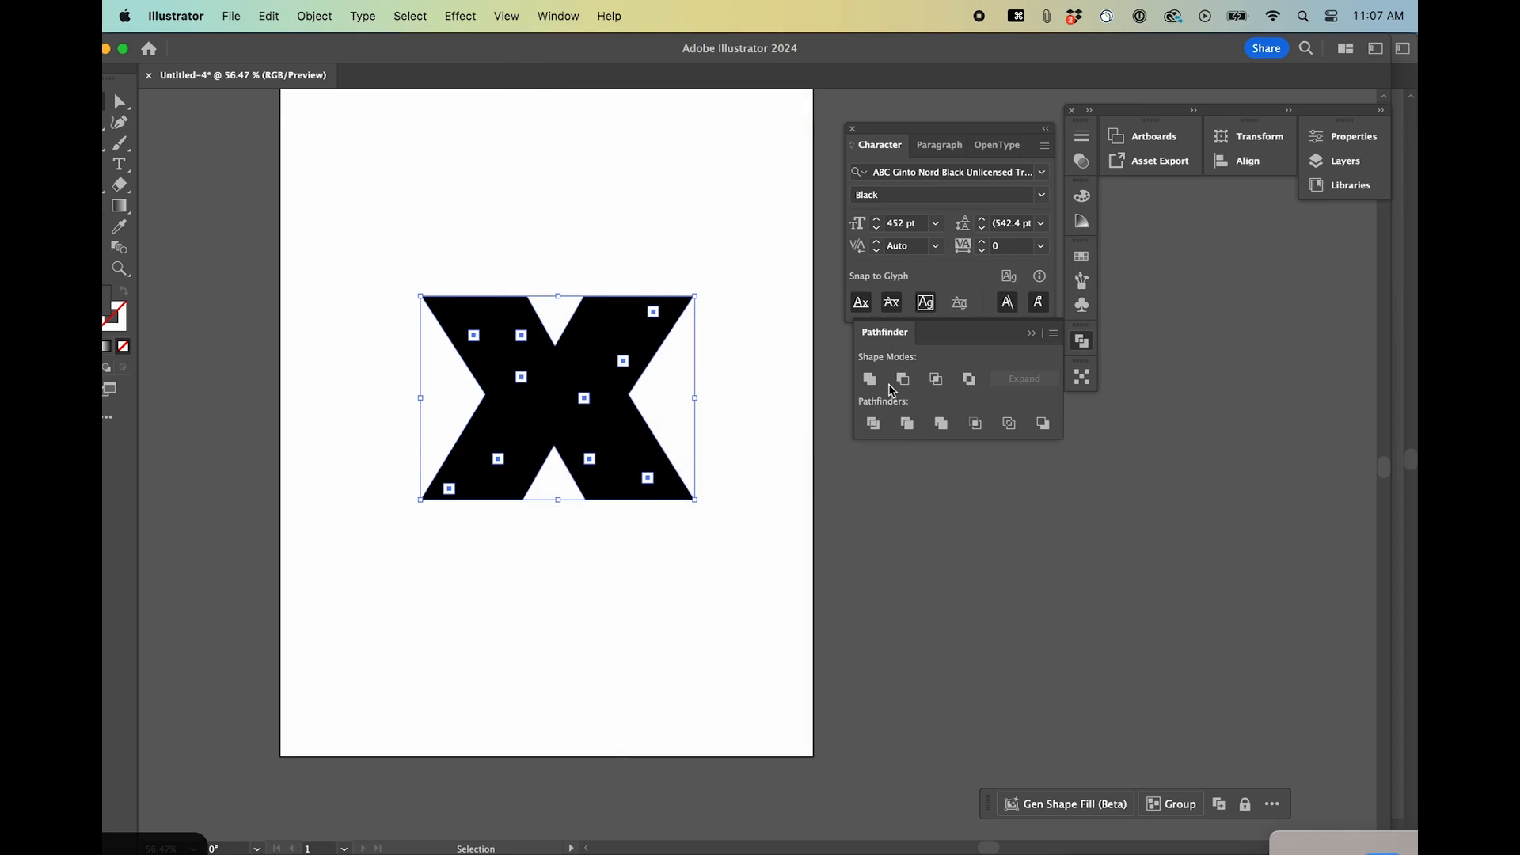
click(902, 379)
key(a)
key(super+shift+a)
key(super+y)
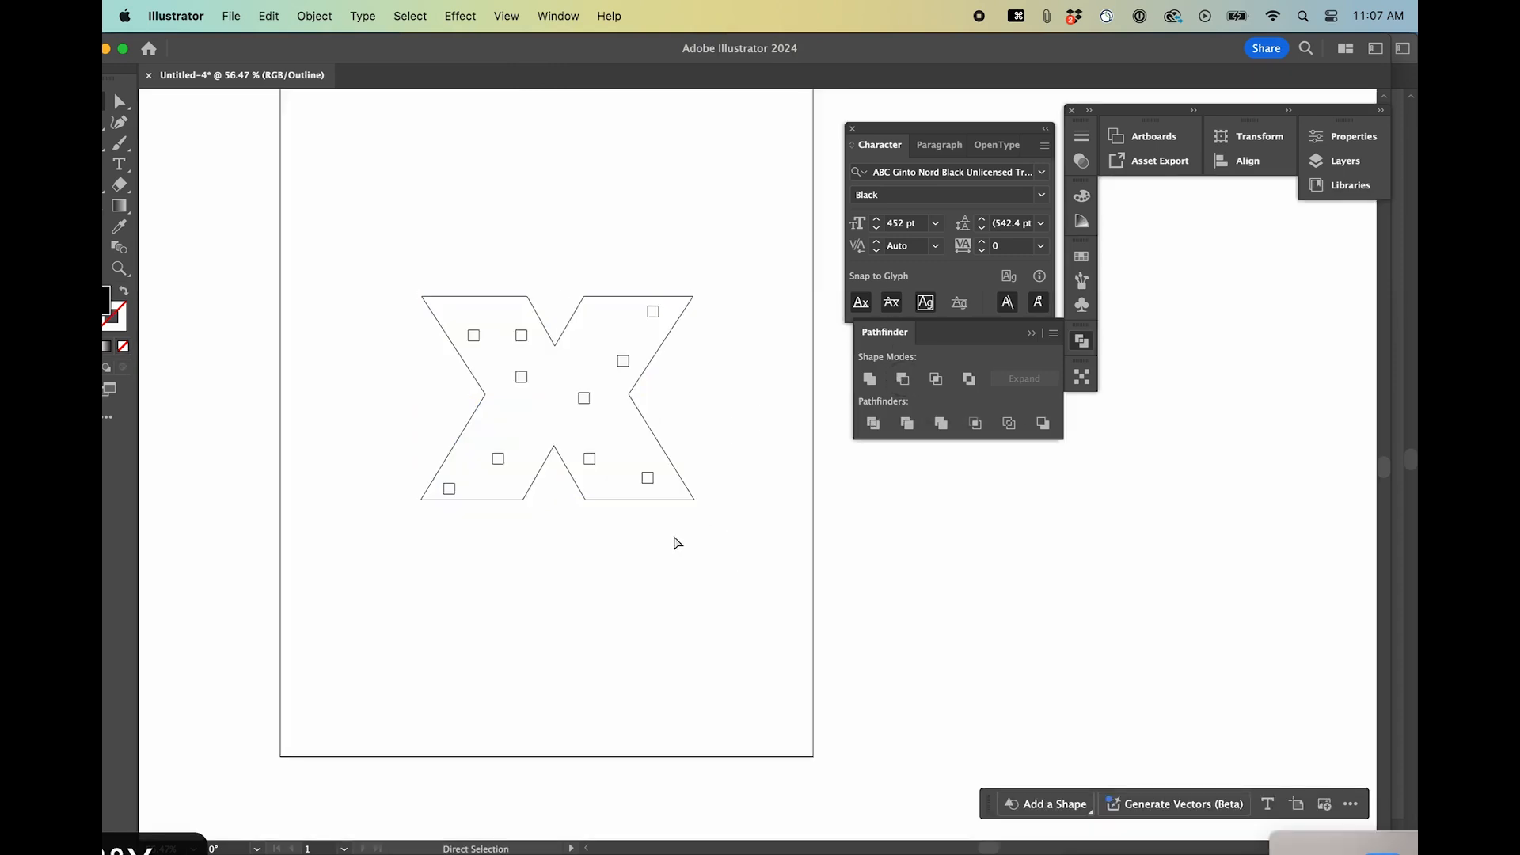
key(super+y)
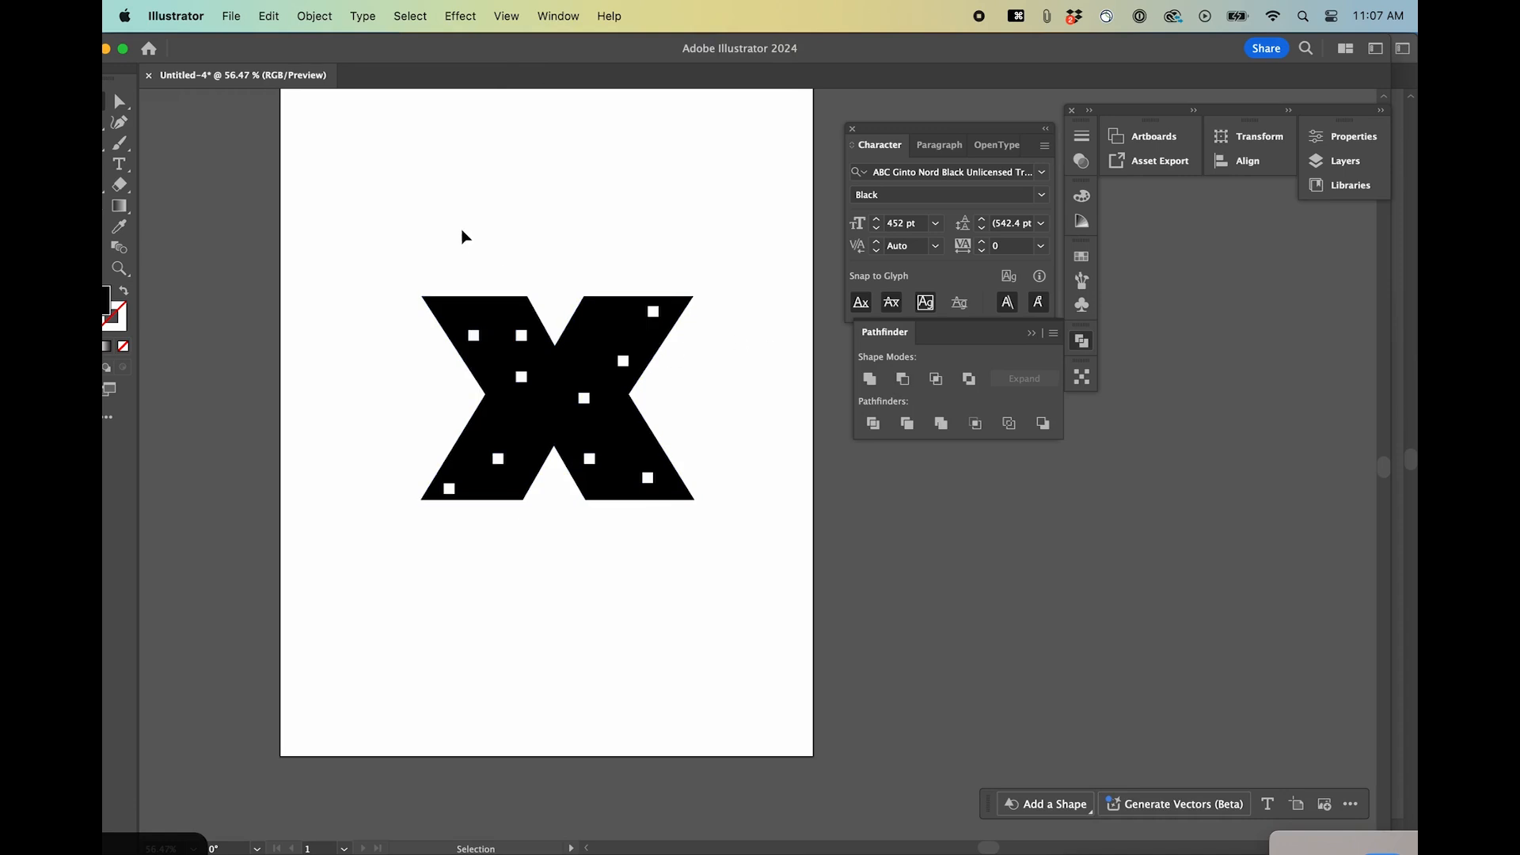
Add three new layers to the document and rename Layer 1 as base
click(1345, 161)
click(1248, 294)
click(1248, 294)
click(1247, 294)
double_click(1190, 241)
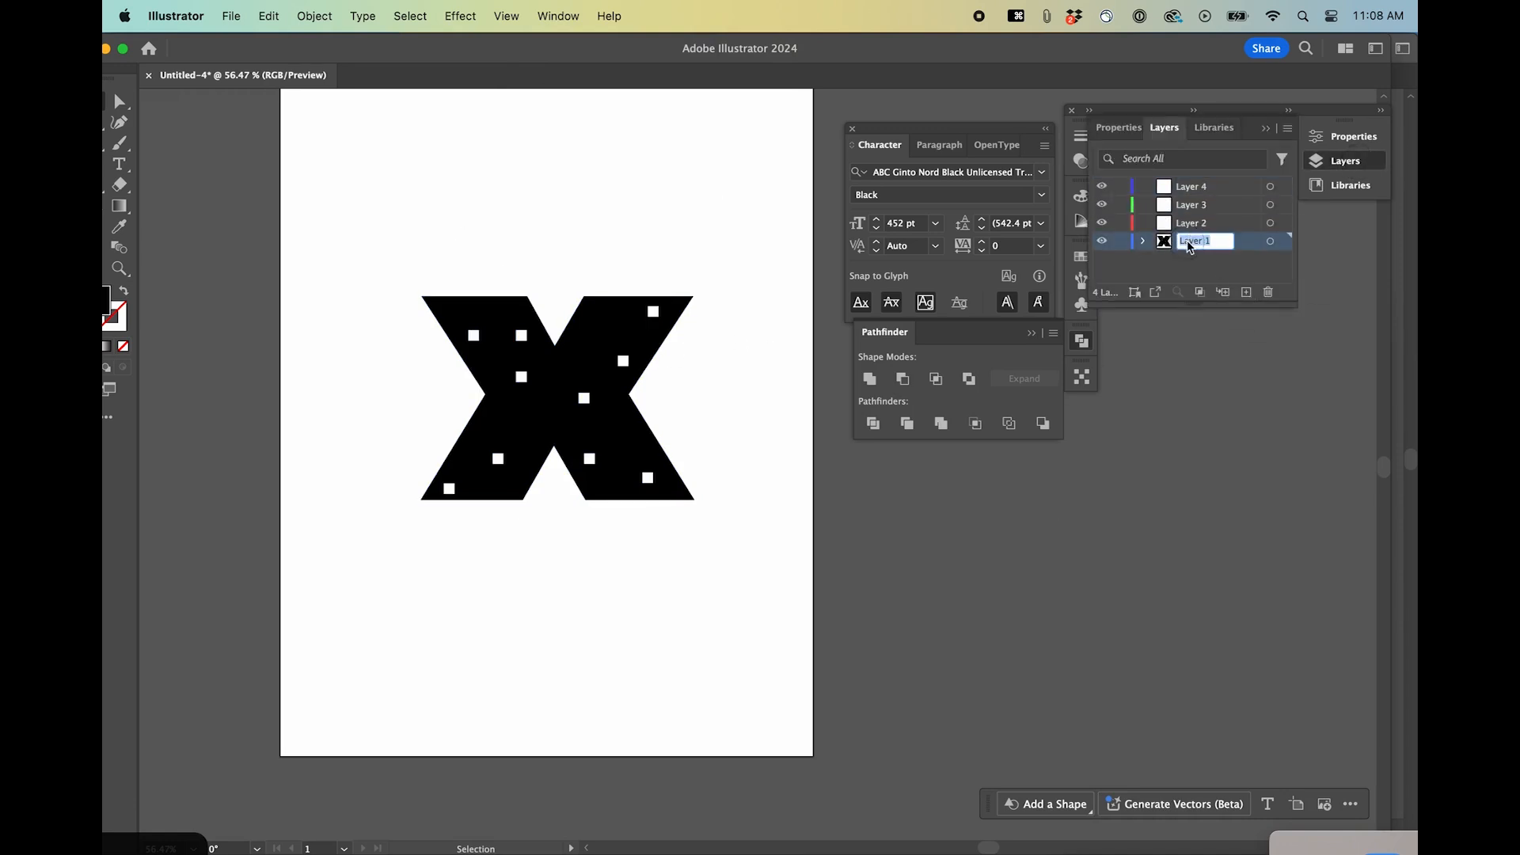
Fill the X on the base layer with red F90B0B
key(v)
drag(467, 216, 732, 577)
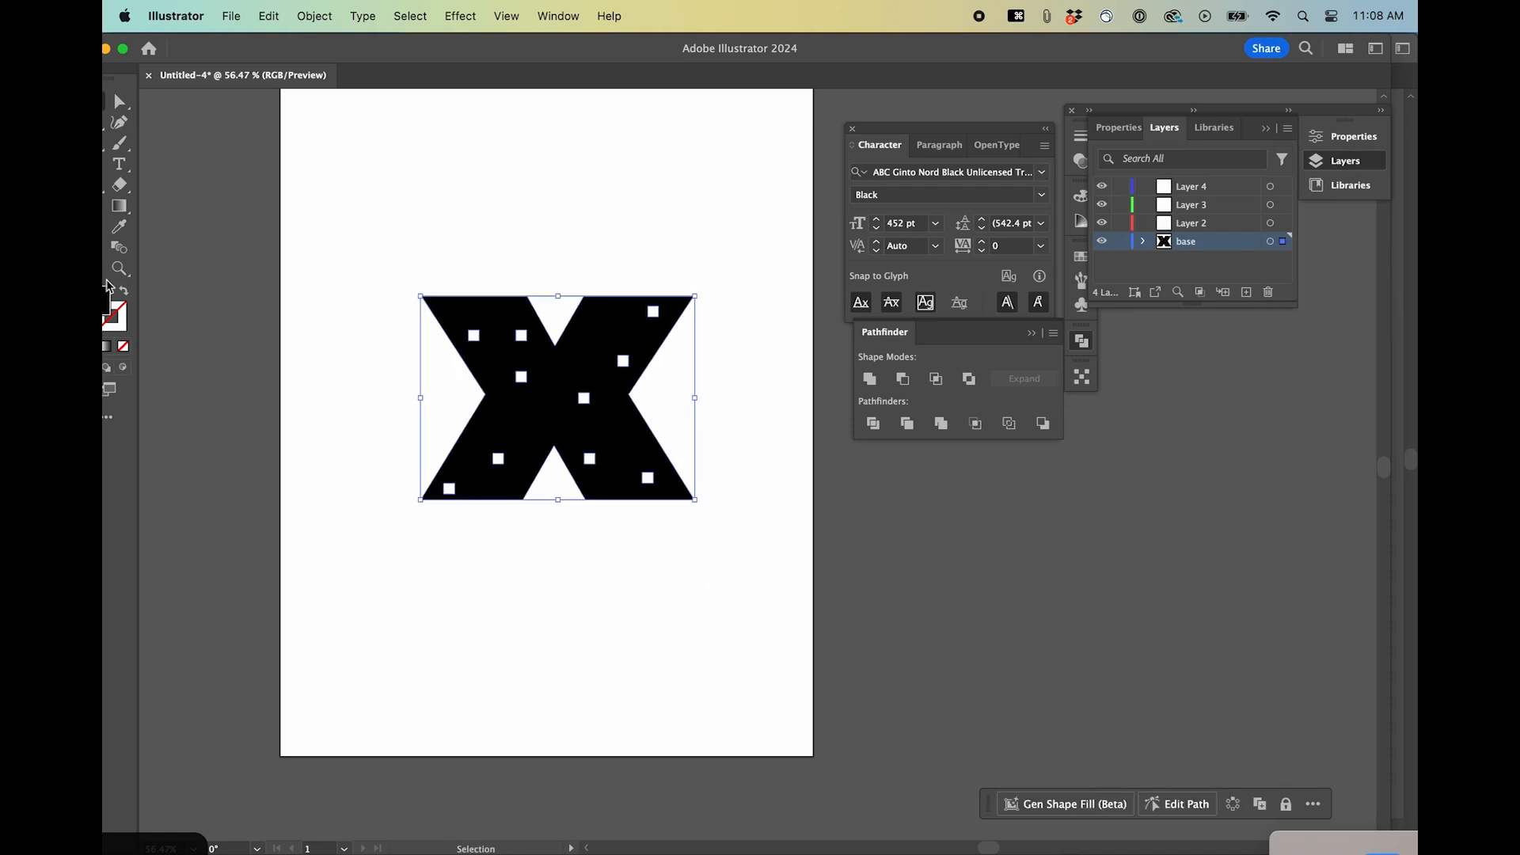
double_click(235, 49)
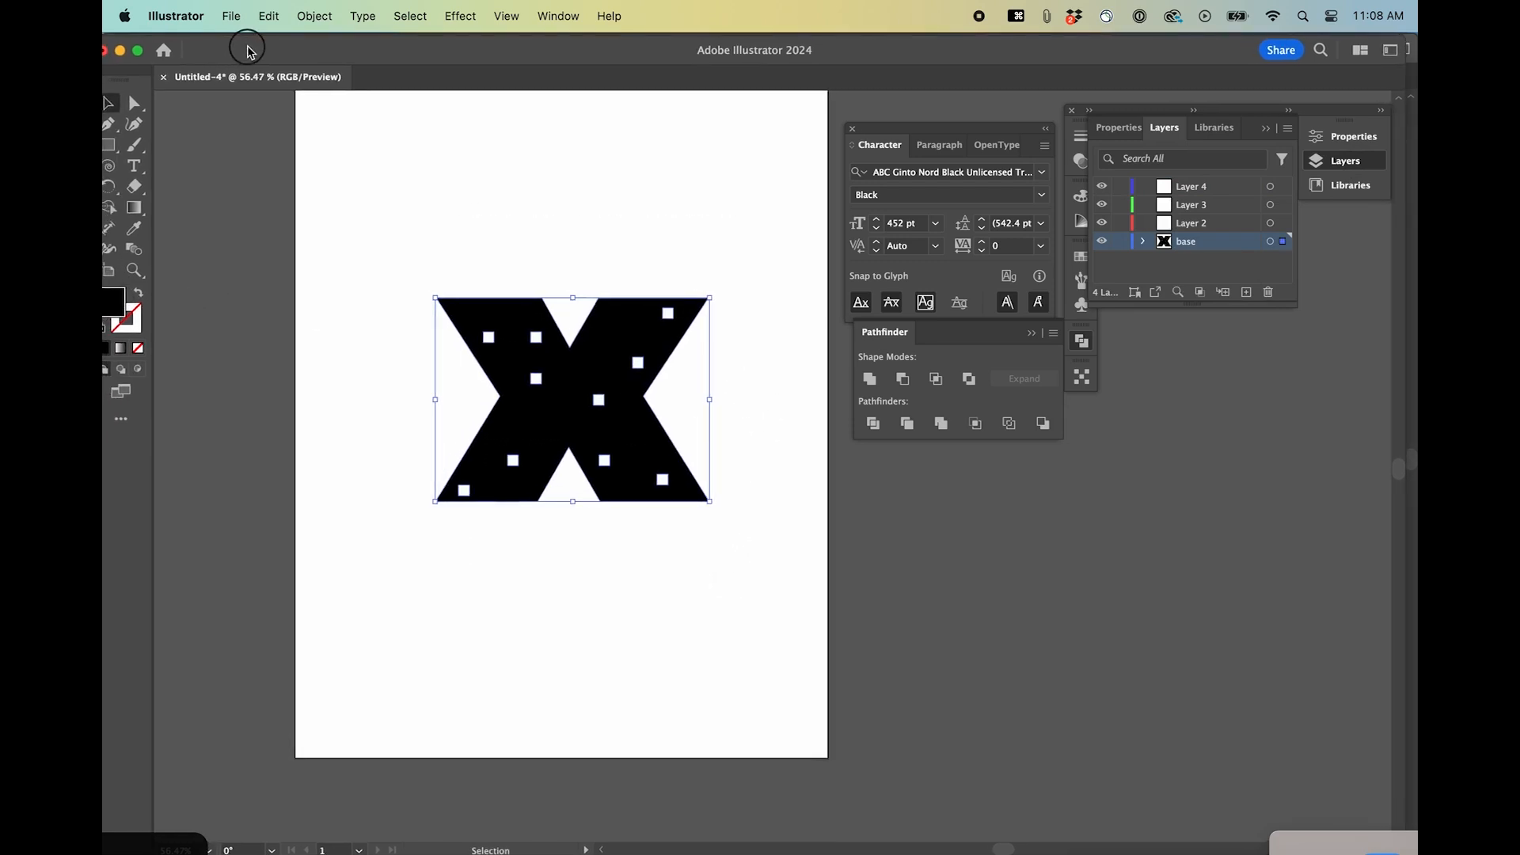
double_click(124, 313)
drag(960, 316, 1038, 279)
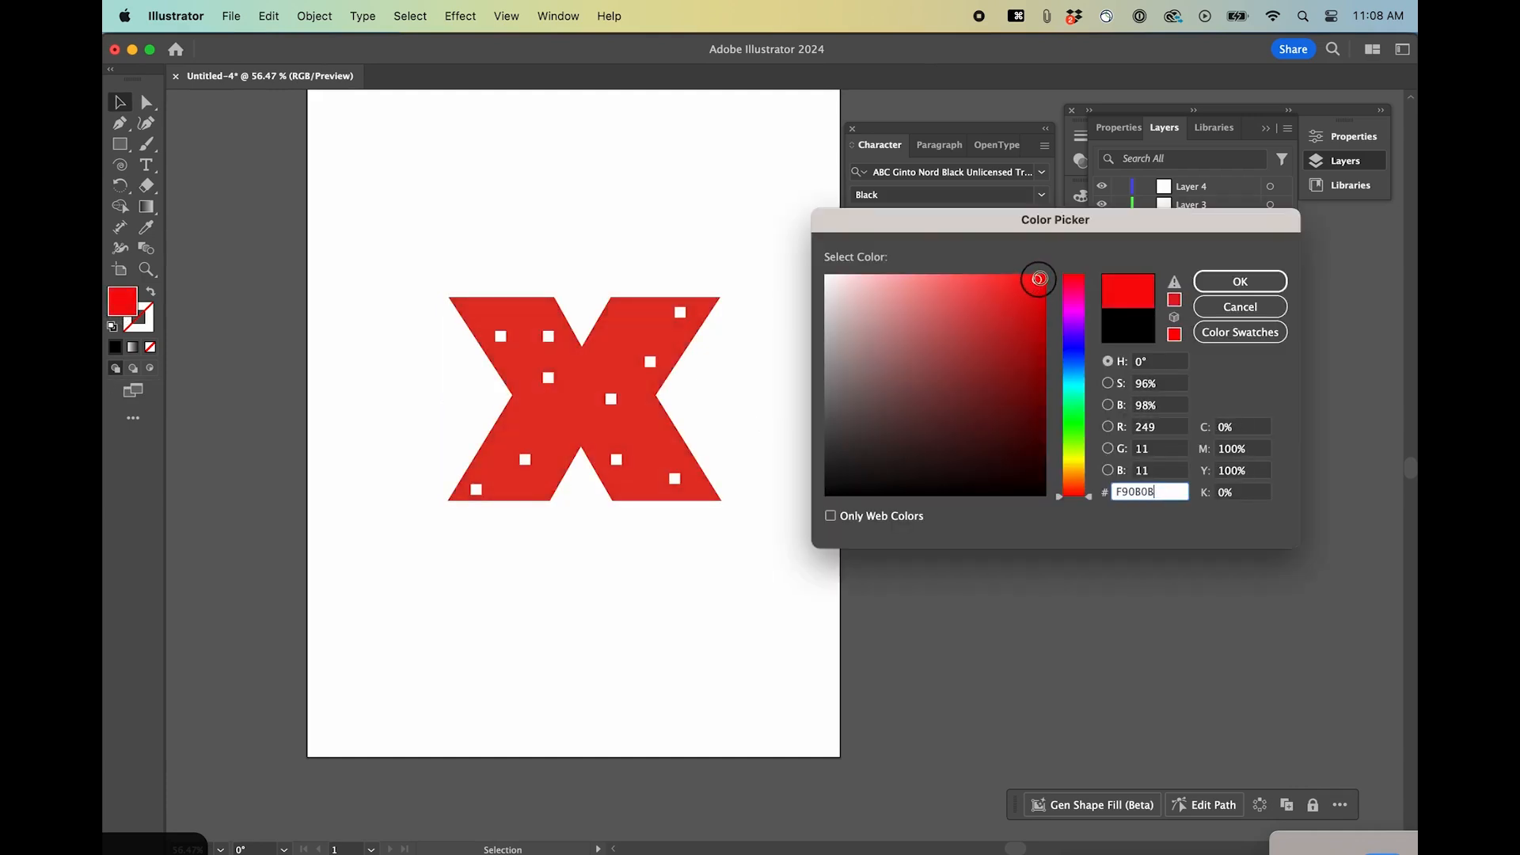
click(1236, 280)
click(494, 202)
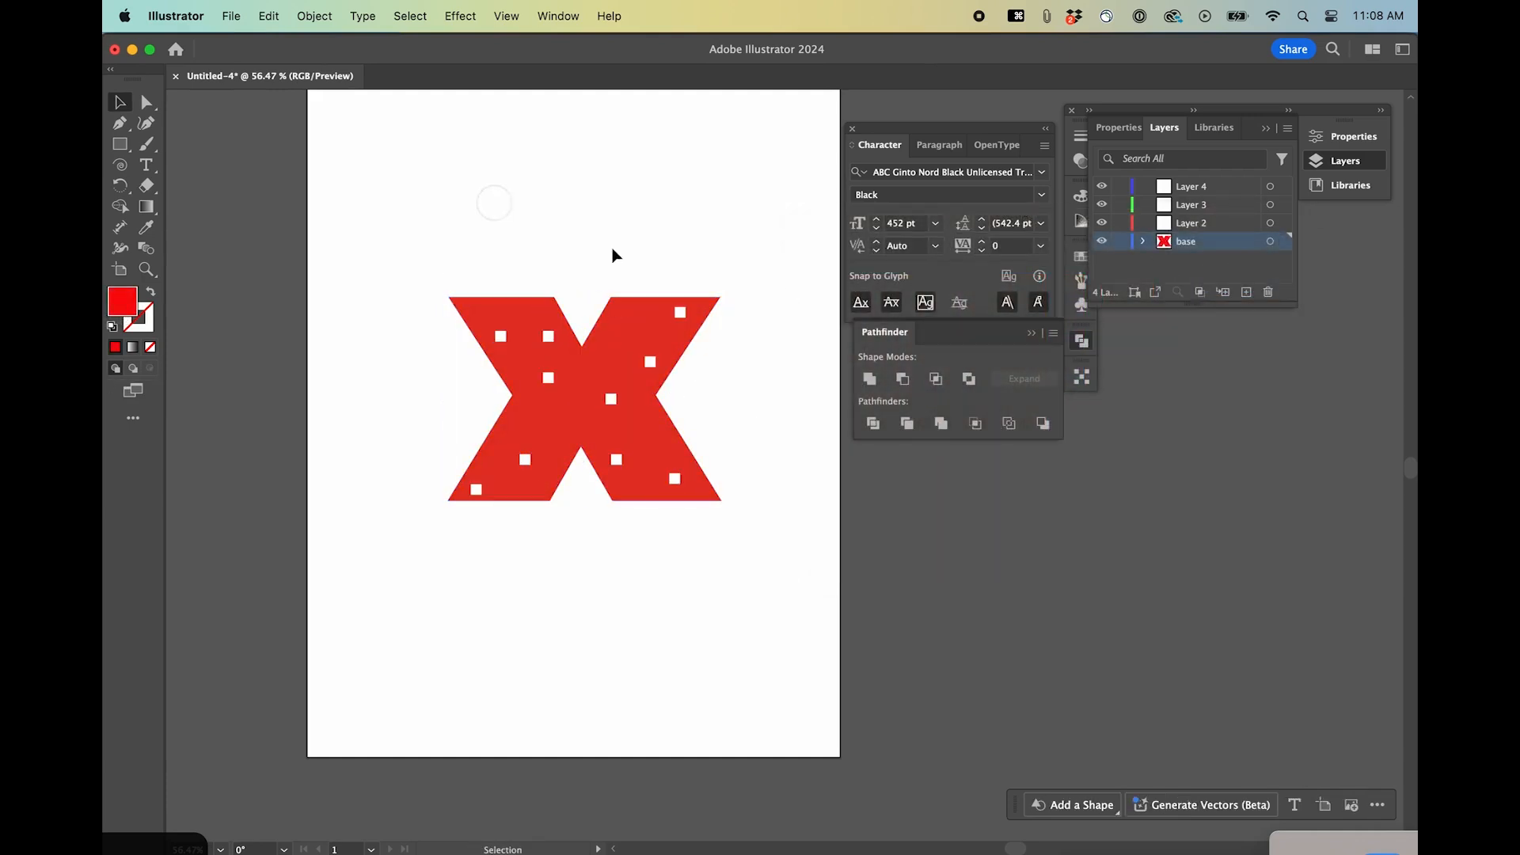
click(1181, 226)
key(m)
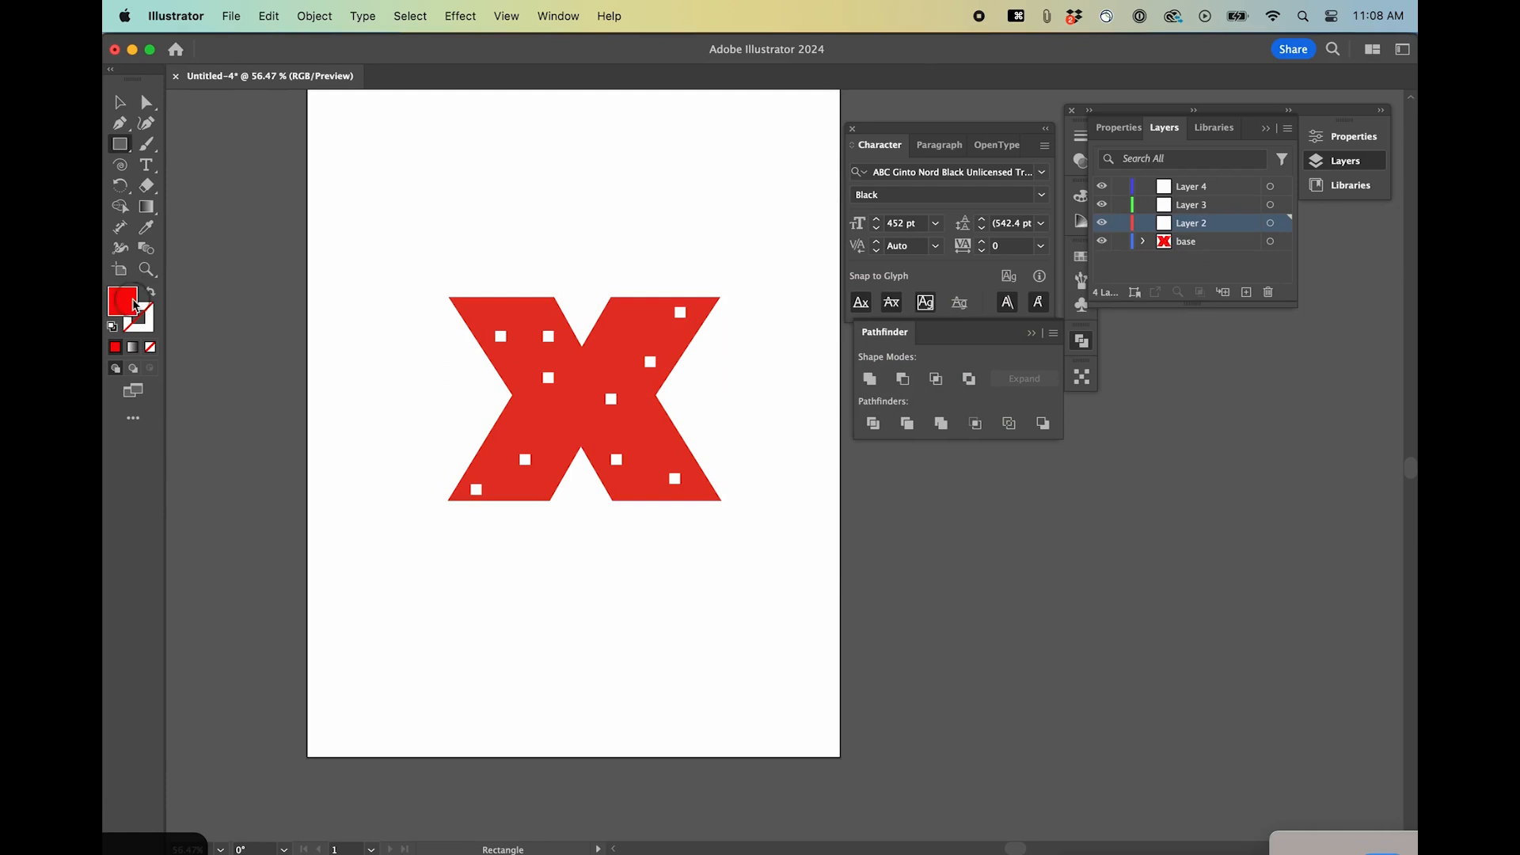
double_click(108, 300)
text(0D2EF7)
click(1241, 276)
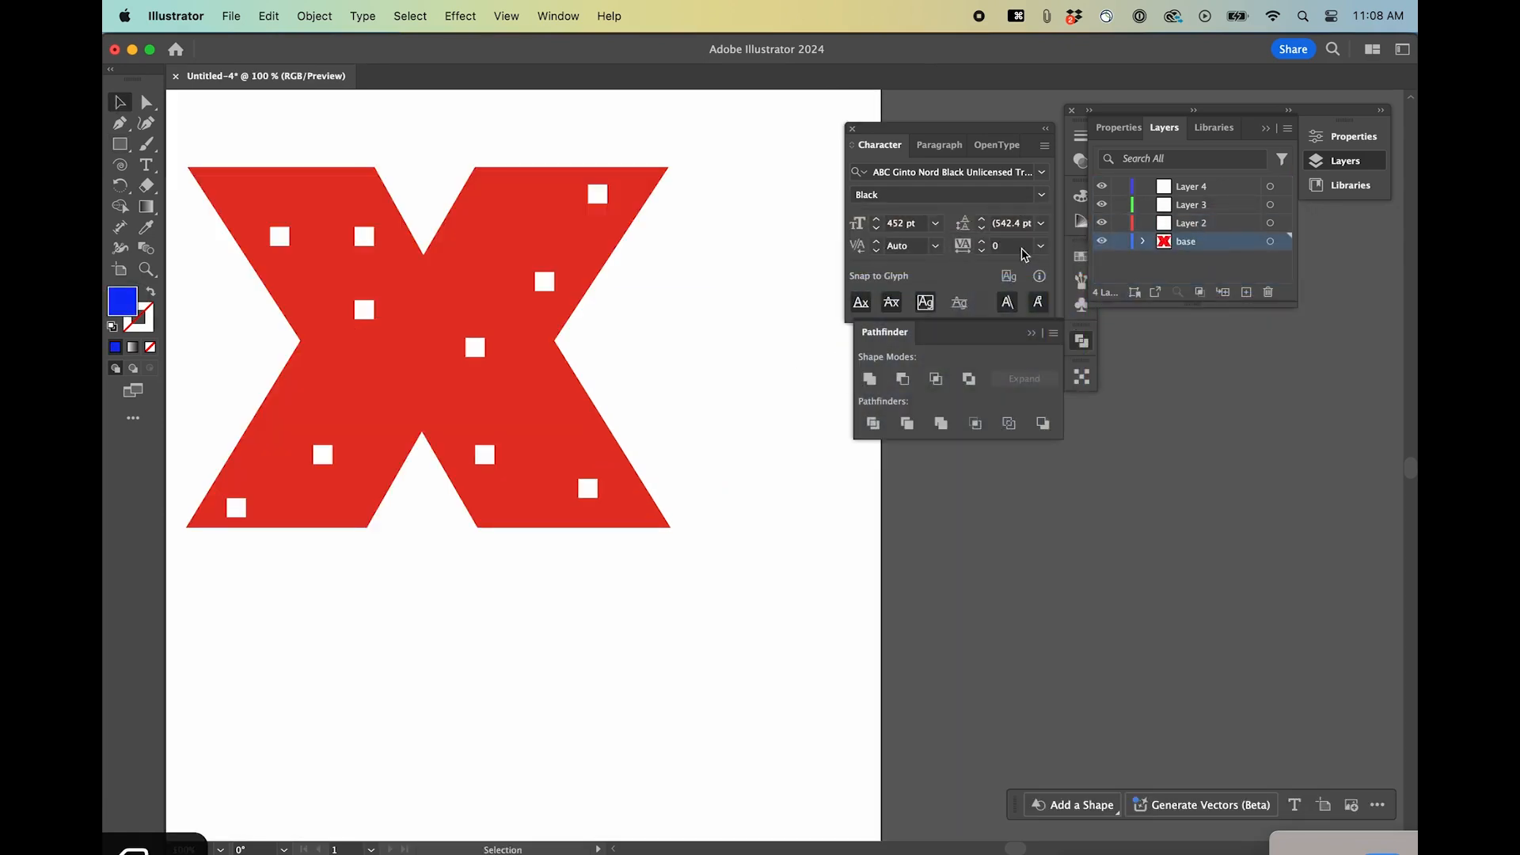
Copy the red X from the base layer and paste it in front, in the same position, on Layer 2
key(super+a)
key(super+c)
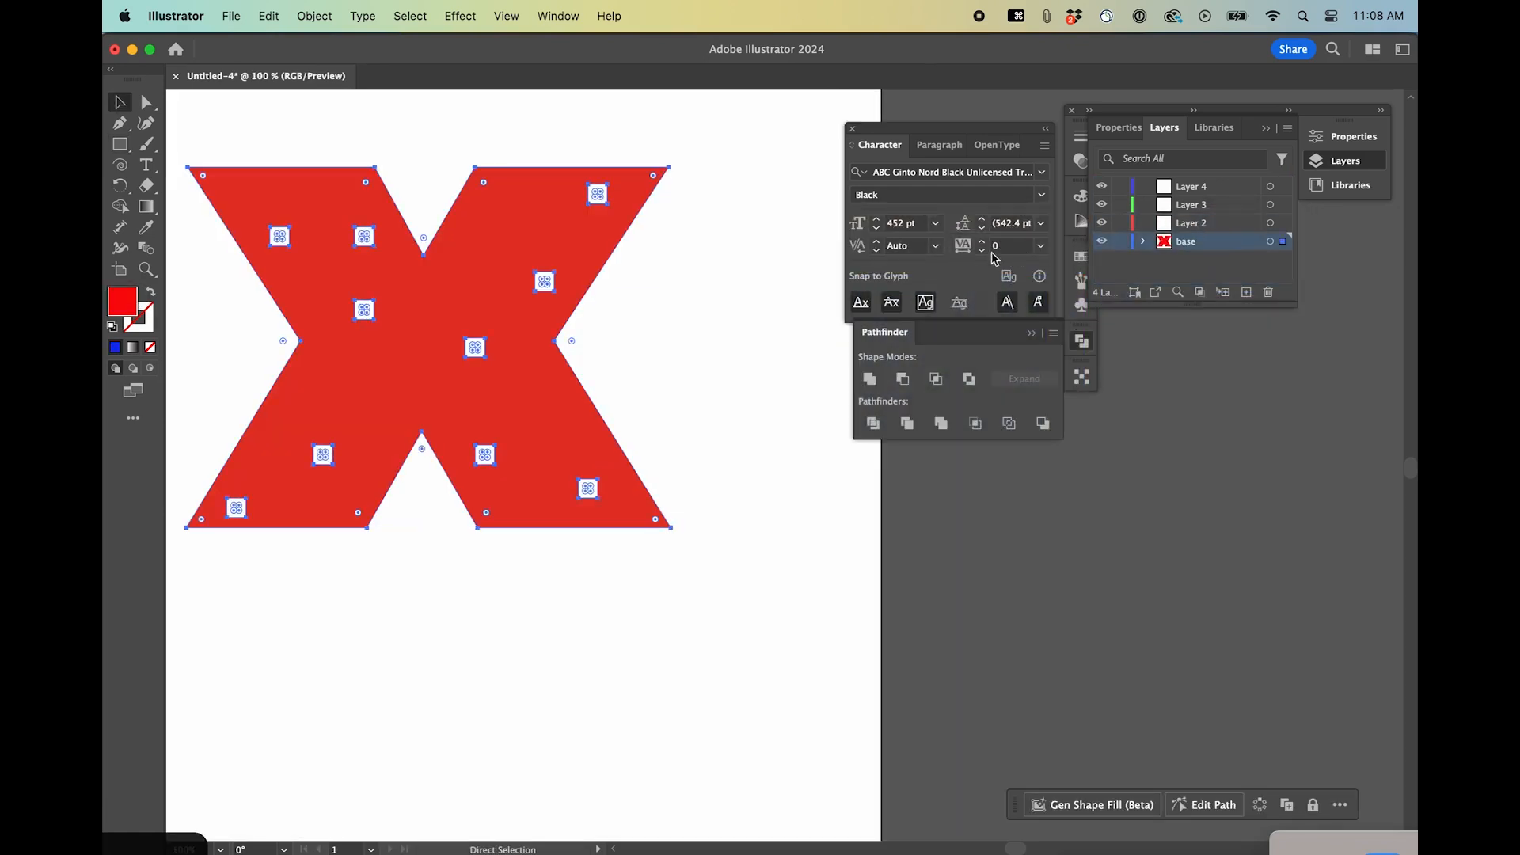
click(1188, 226)
key(super+f)
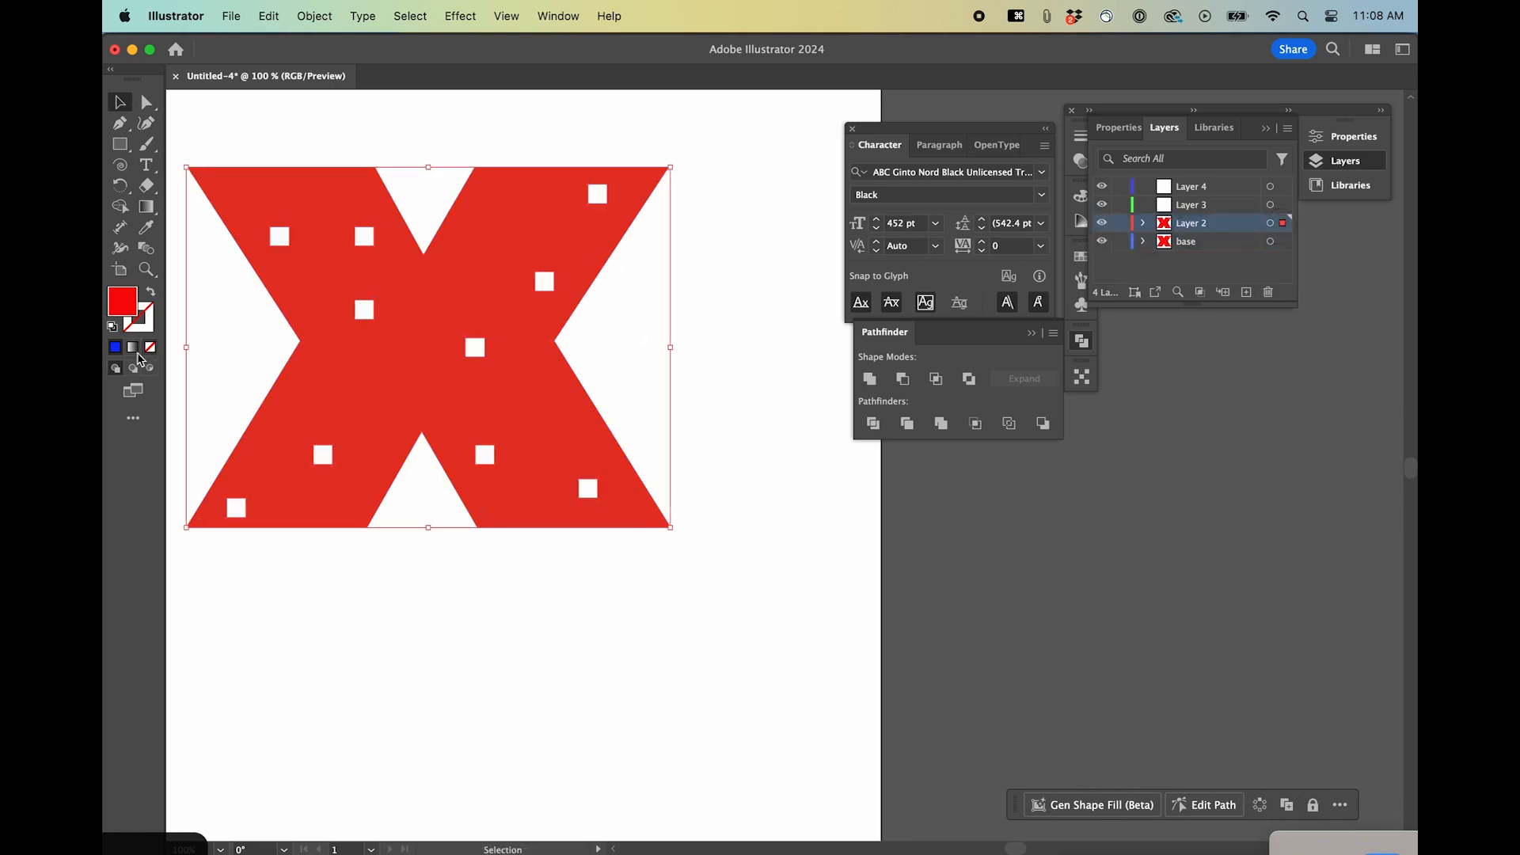
Change the fill of the Layer 2 X to bright green 0DF776
double_click(121, 301)
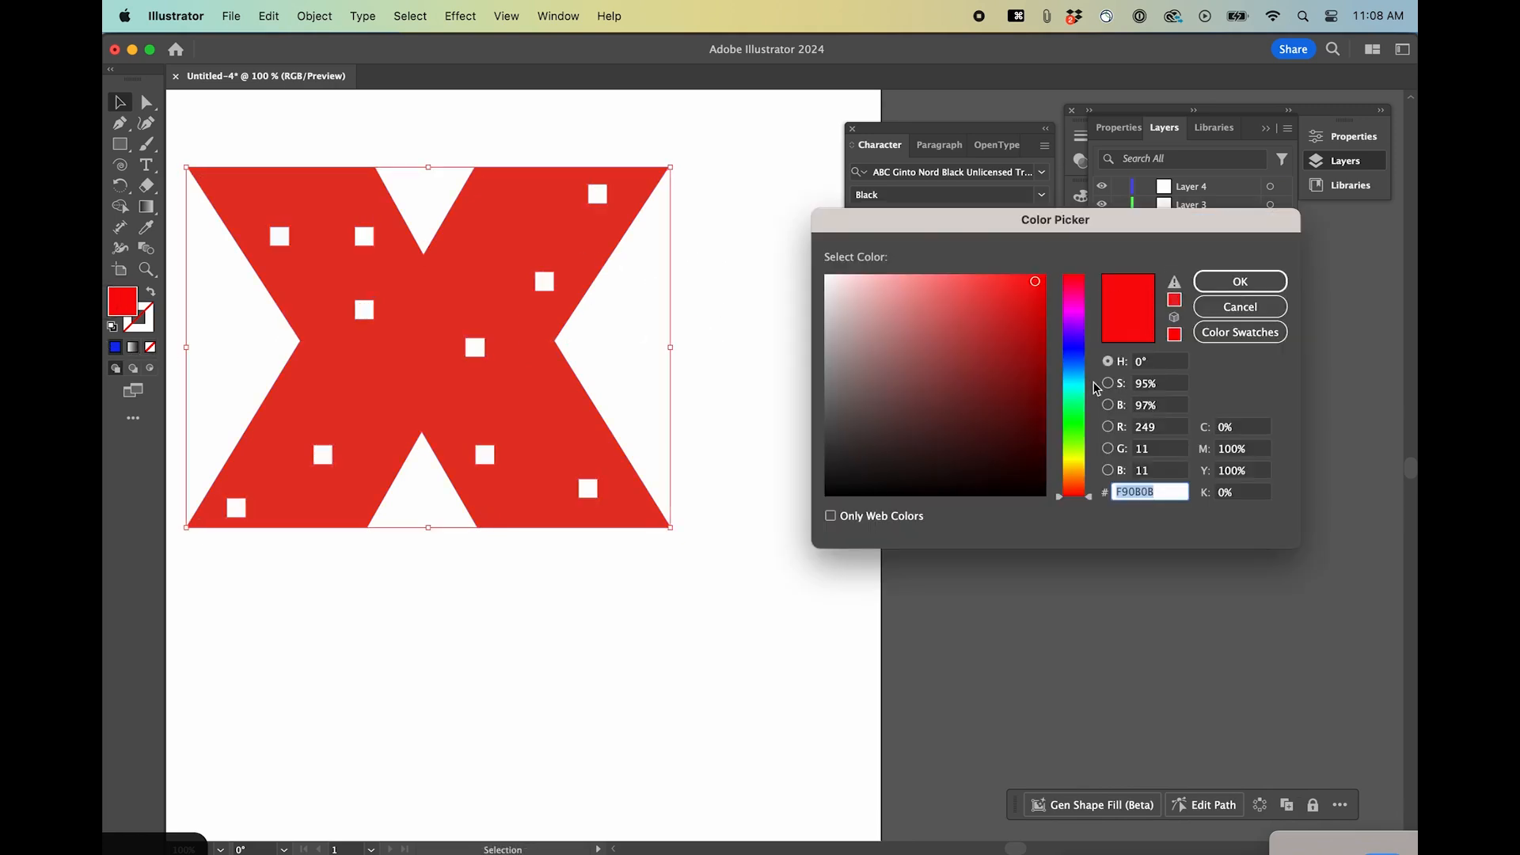
click(1069, 398)
drag(1069, 401, 1069, 416)
click(1240, 281)
click(764, 302)
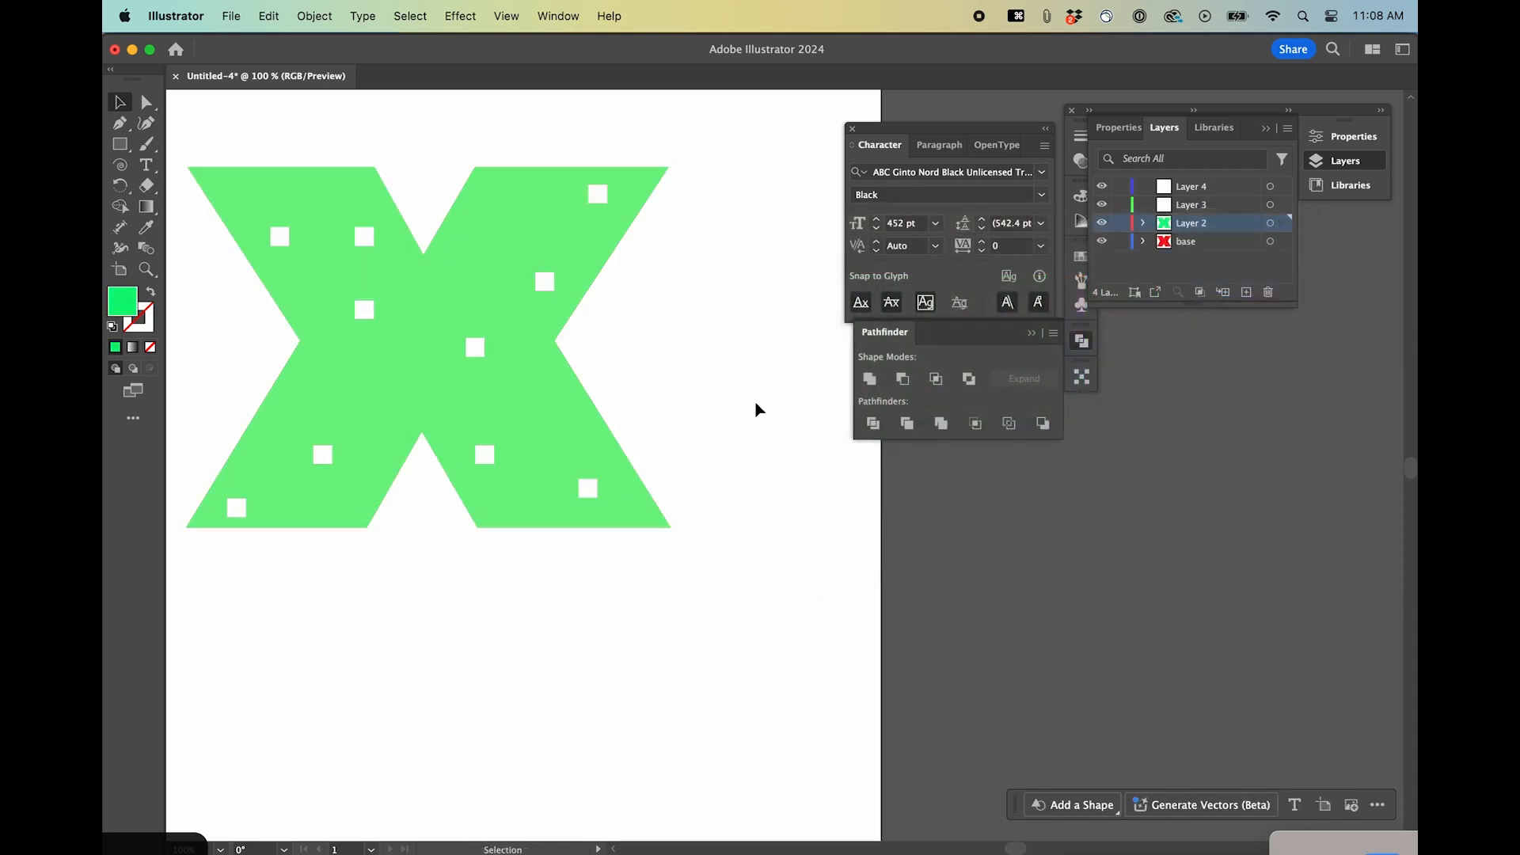
Draw a horizontal bar about 89 by 15 pt across the X's upper right arm and sample white from the artboard as its fill
key(m)
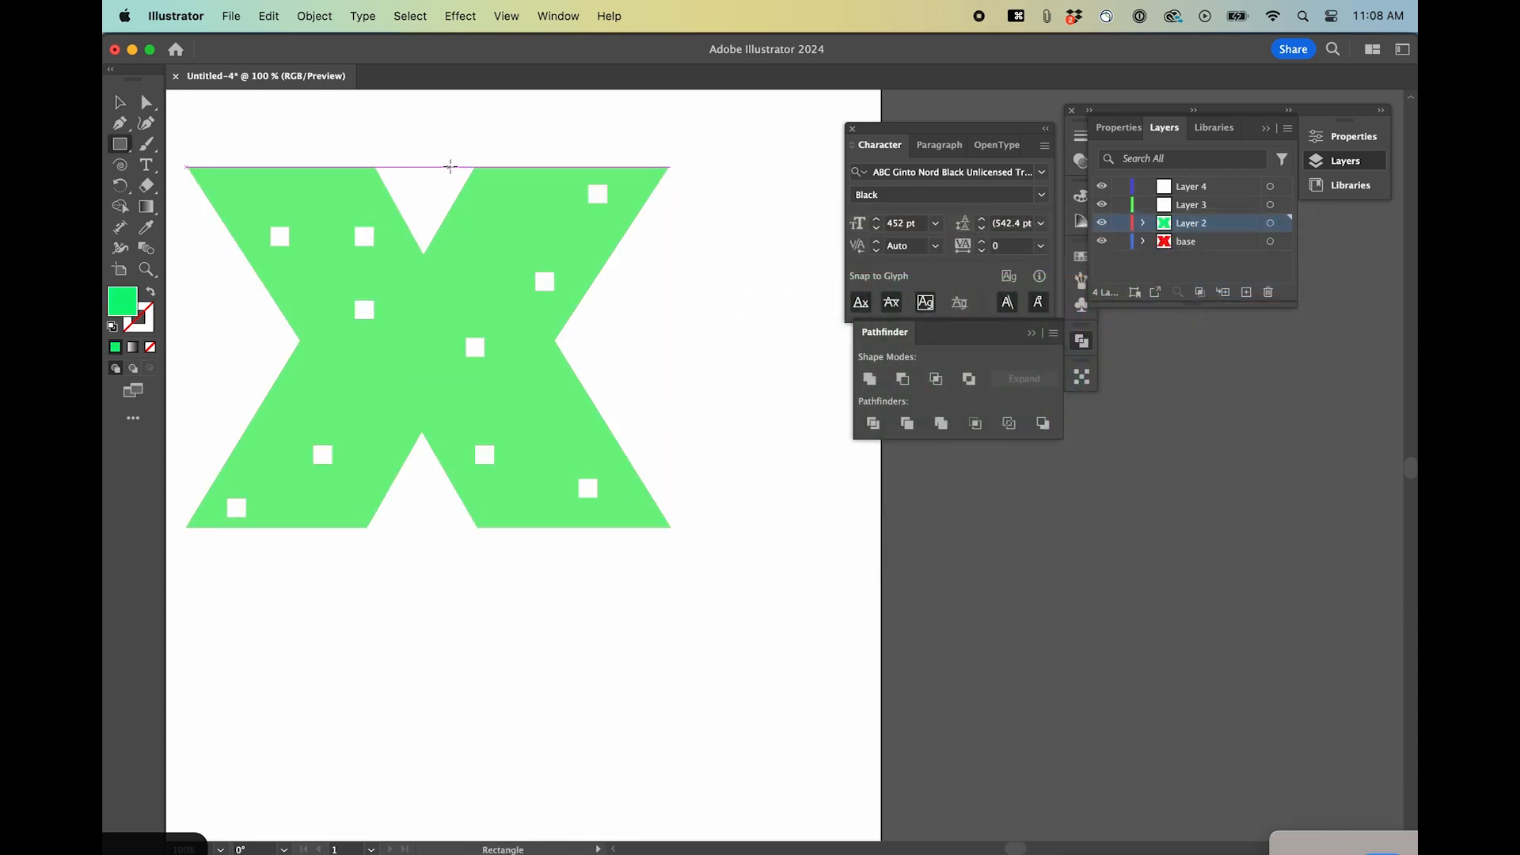
drag(655, 258, 516, 236)
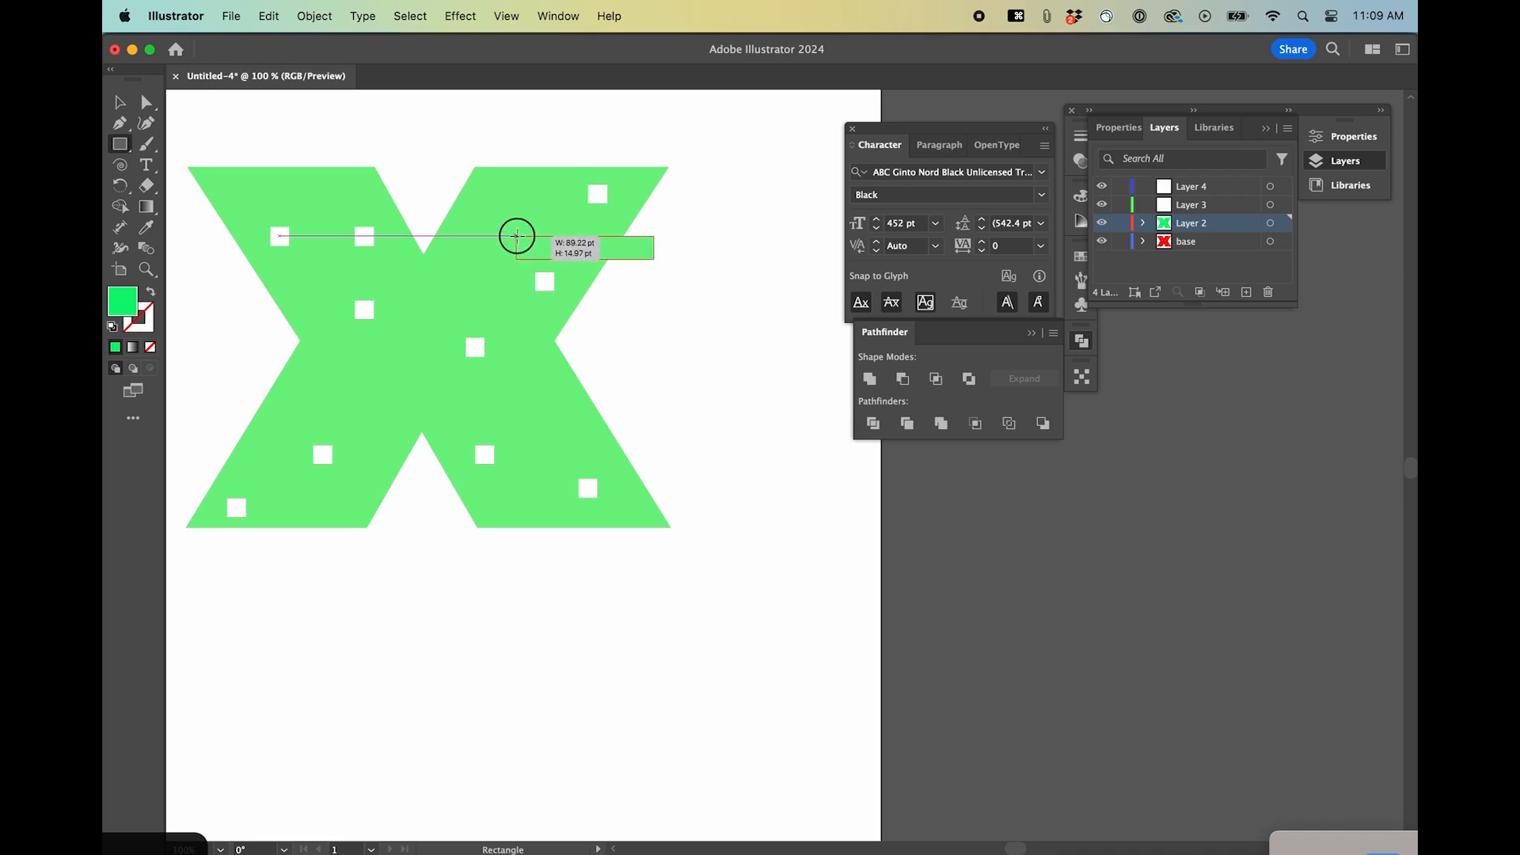
key(i)
click(743, 213)
super+click(744, 348)
drag(567, 385, 663, 364)
Draw two more white horizontal bars, one across the X's lower left arm and one across the edge of its lower right arm
key(m)
mouse_move(322, 366)
mouse_down()
mouse_move(452, 369)
mouse_move(491, 386)
mouse_up()
key(v)
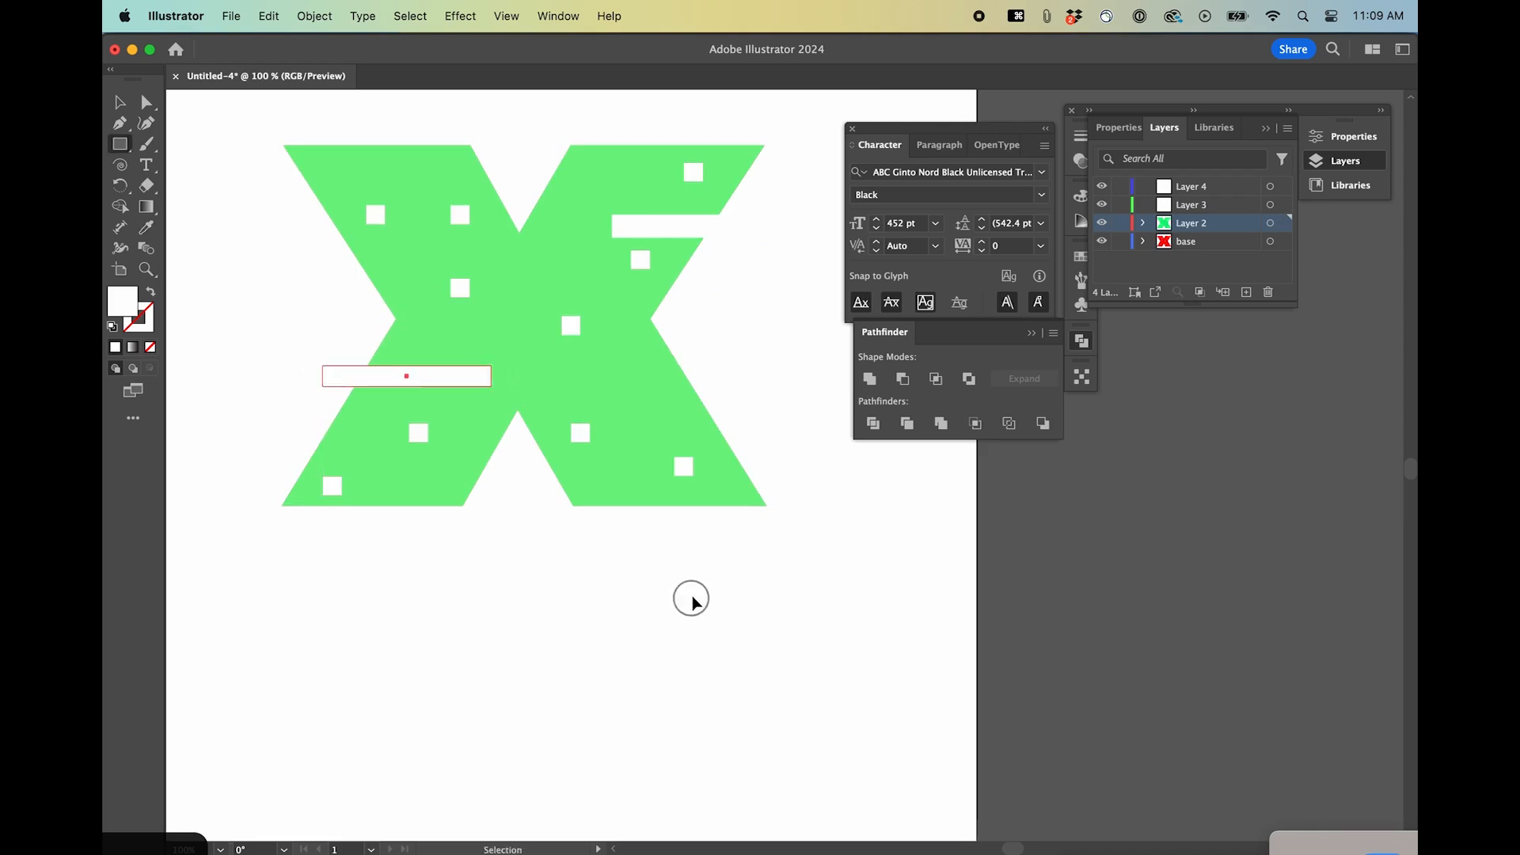
super+click(691, 598)
key(v)
drag(816, 527, 843, 480)
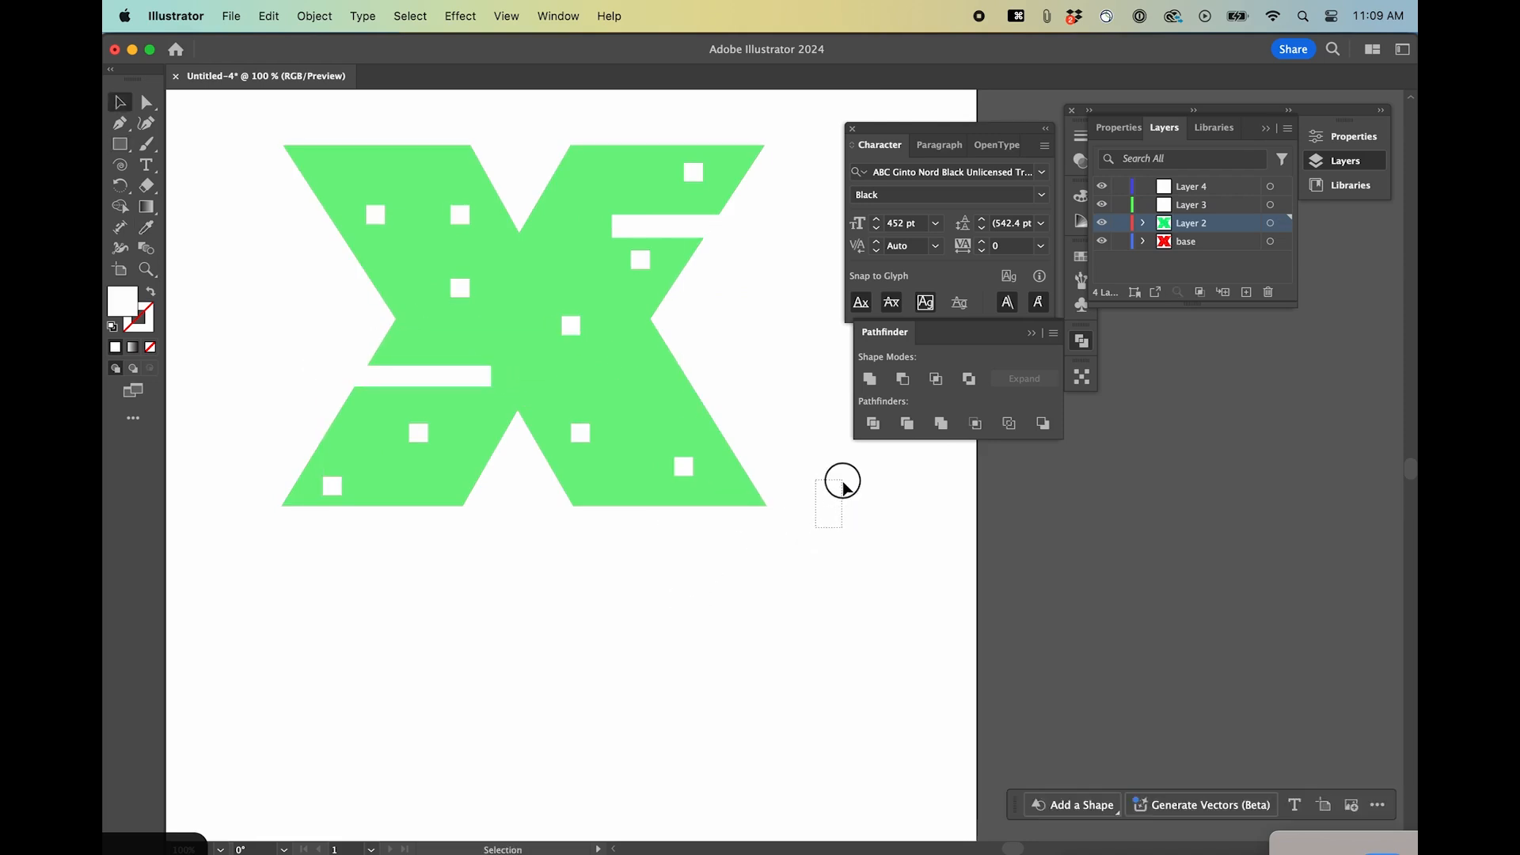
drag(636, 396, 636, 395)
key(super+a)
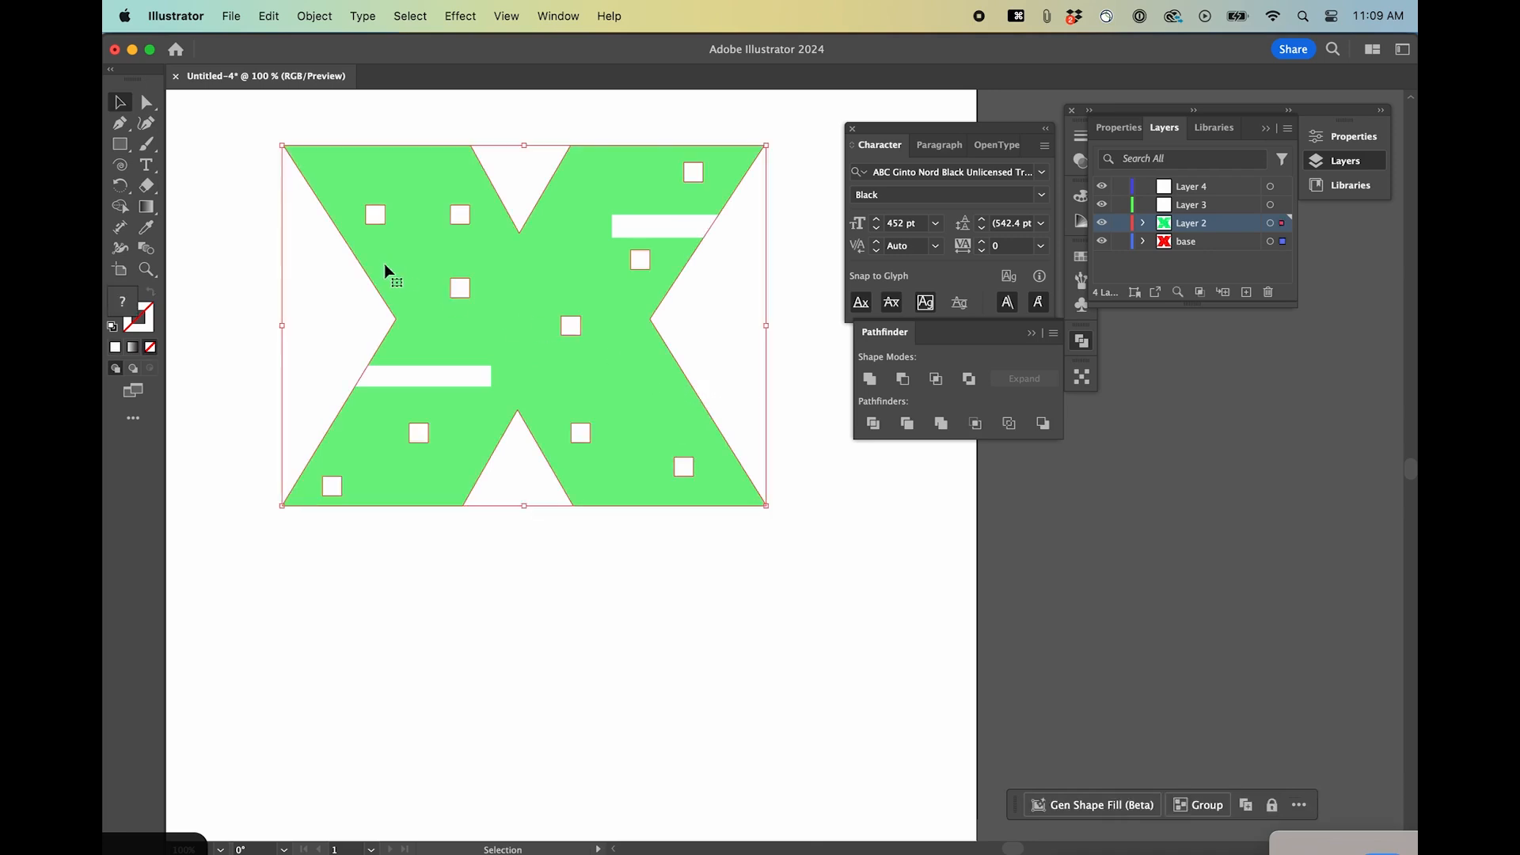
key(a)
click(801, 385)
key(m)
drag(750, 400, 651, 379)
Try a white bar across the lower part of the X's upper left arm
drag(301, 245, 418, 270)
key(v)
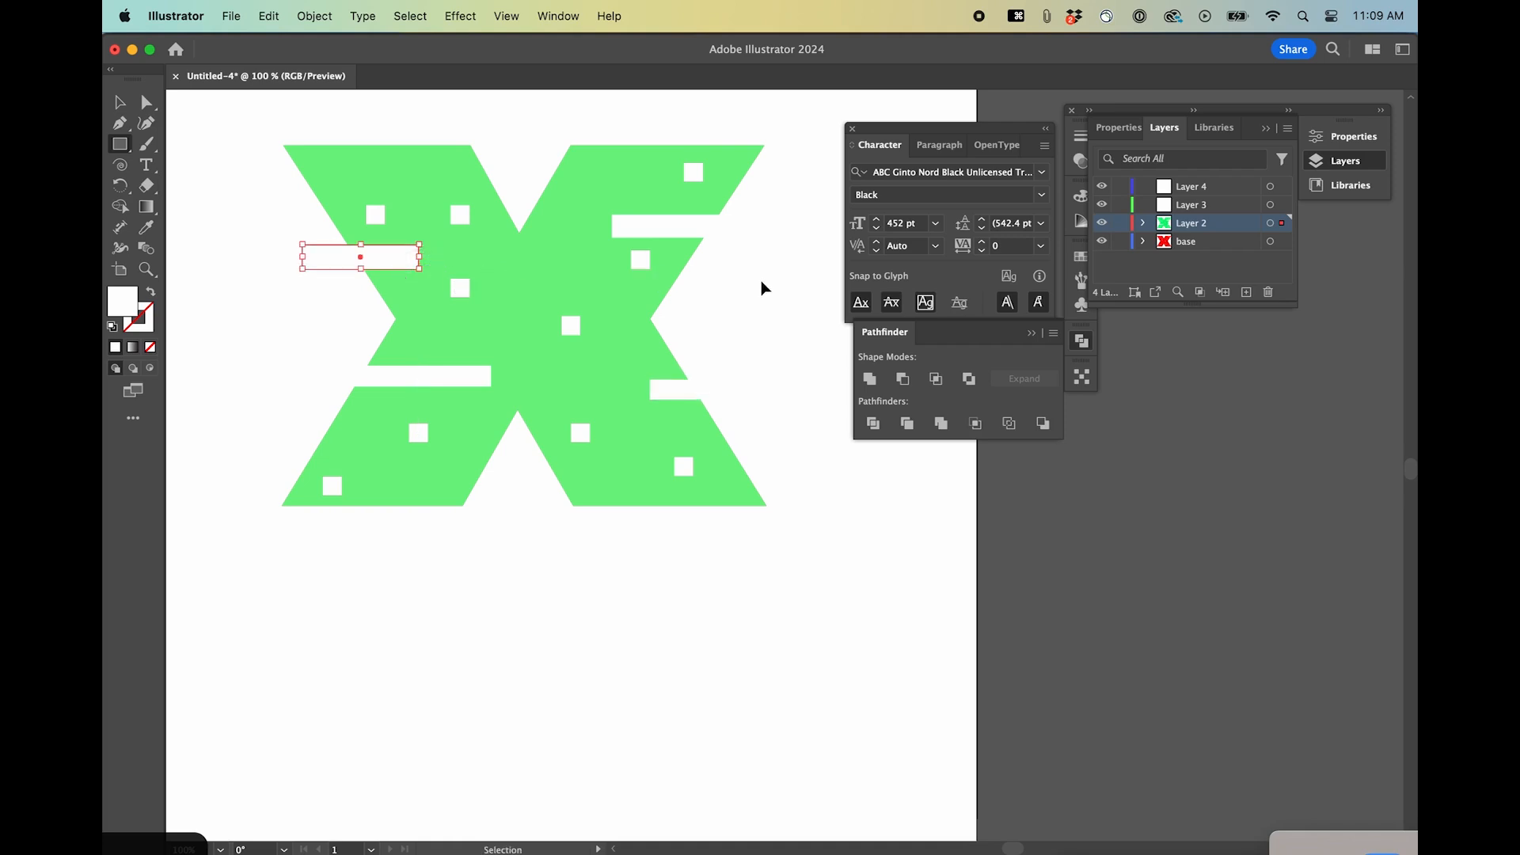
click(764, 283)
drag(263, 175, 377, 186)
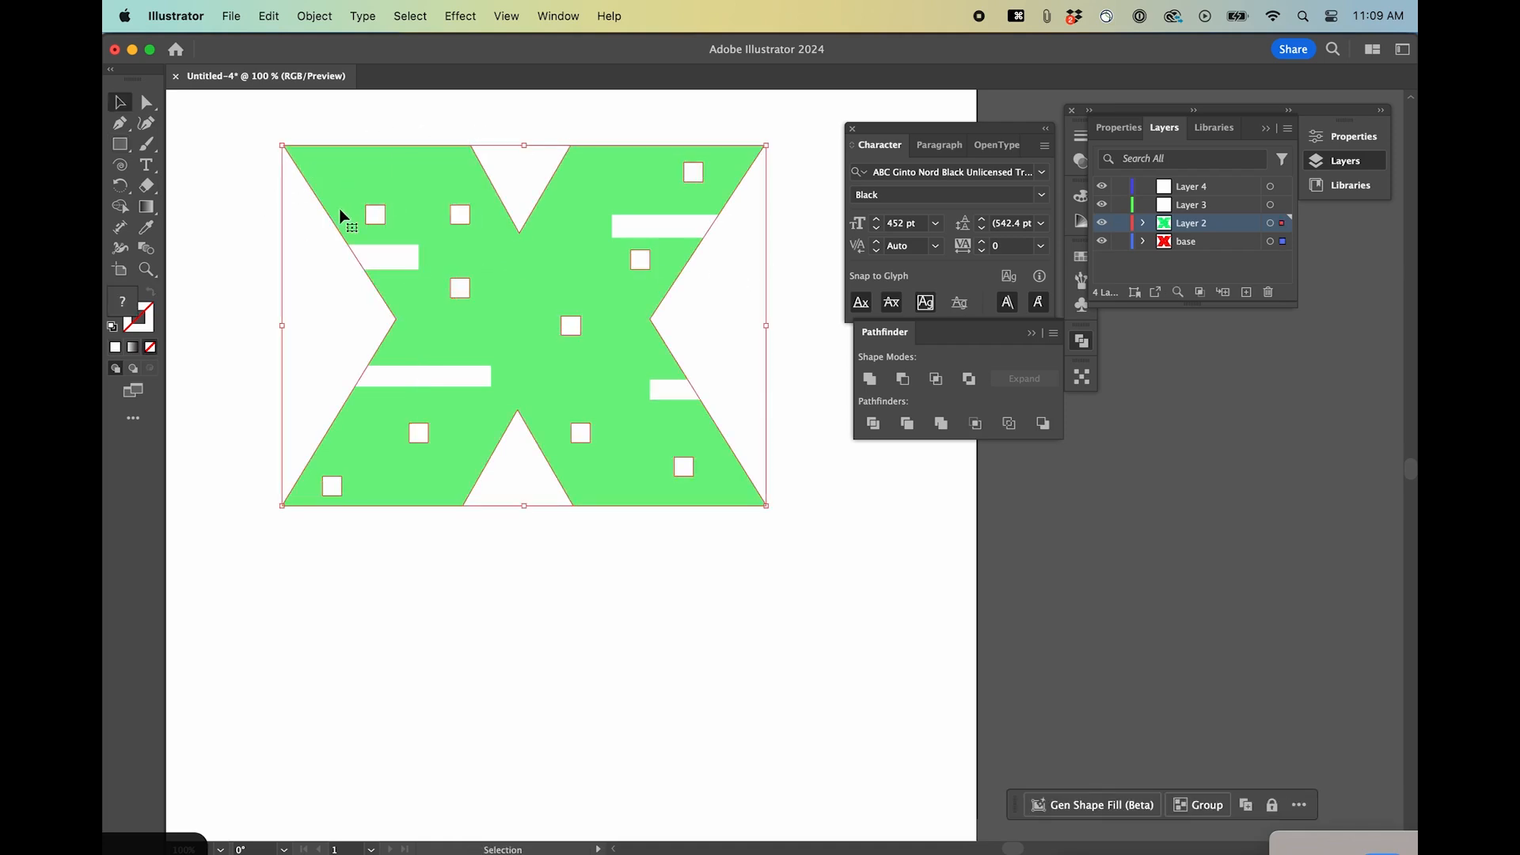
key(super+z)
drag(258, 178, 365, 196)
click(216, 250)
Add white horizontal bars near the tops of the X's upper left and upper right arms, overlapping their left edges
key(m)
drag(275, 178, 365, 194)
key(v)
click(727, 288)
drag(528, 161, 654, 190)
key(m)
key(v)
click(805, 326)
Subtract the white bars from the green X on Layer 2 with Pathfinder Minus Front and check the cut-outs
click(1269, 223)
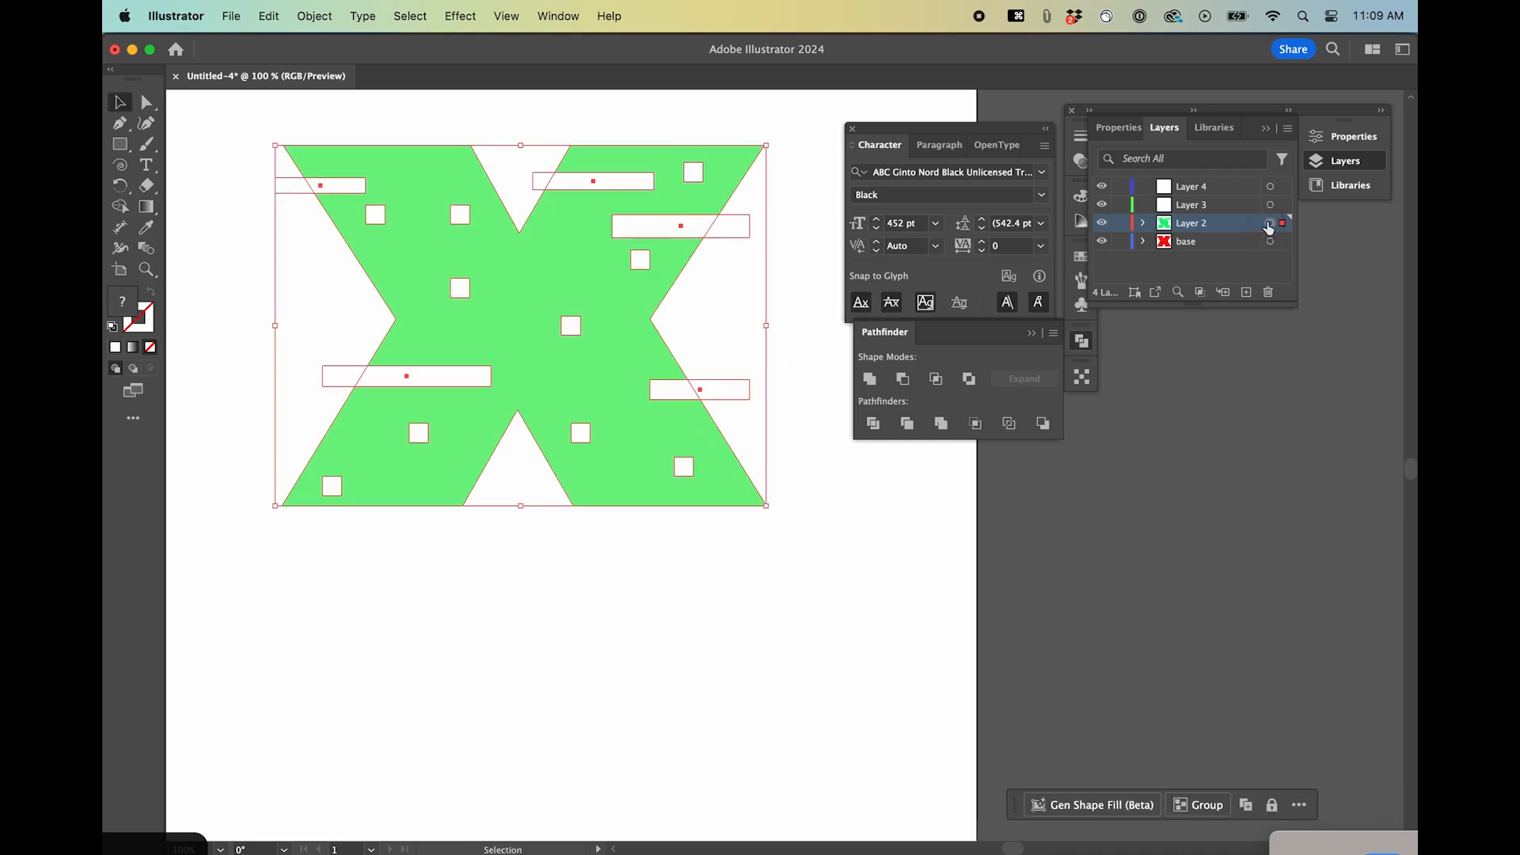
click(904, 380)
click(818, 535)
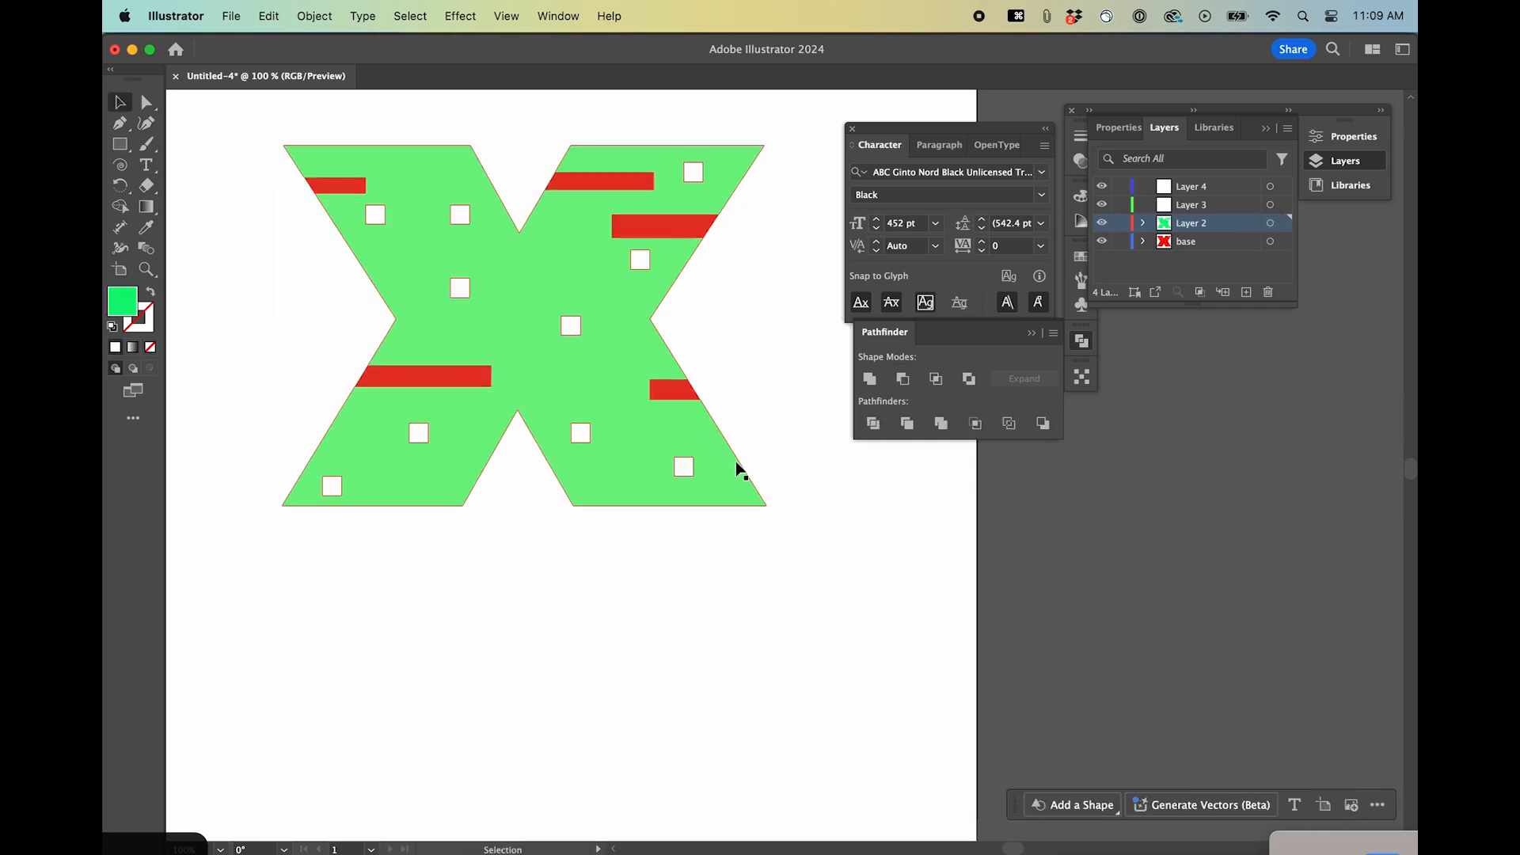
drag(569, 421, 595, 559)
key(super+z)
click(654, 627)
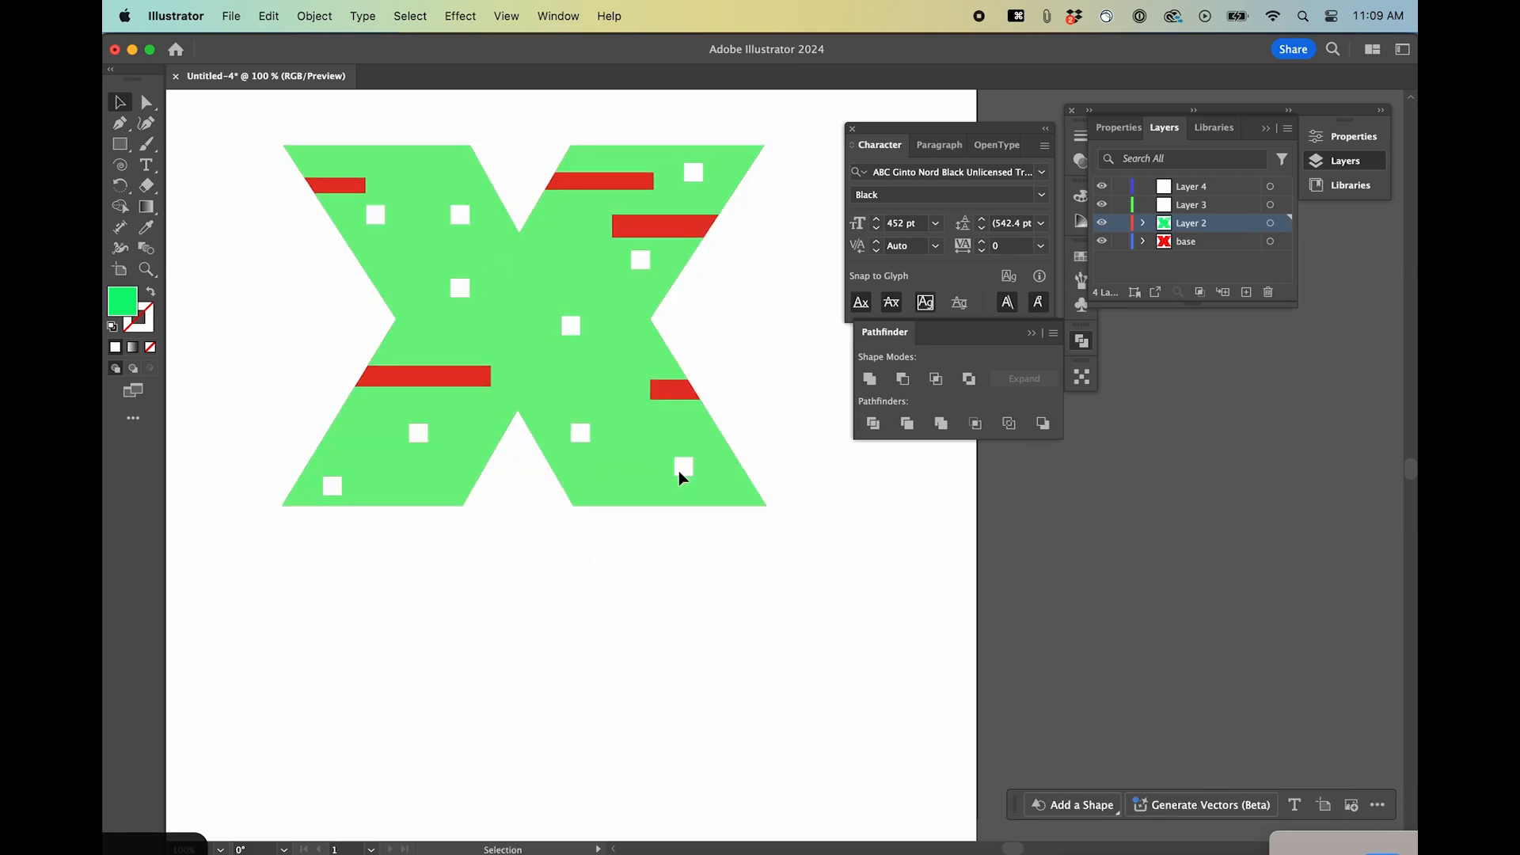
Draw a small square on Layer 3 near the X's centre and fill it with blue 0F0FF4
click(1196, 207)
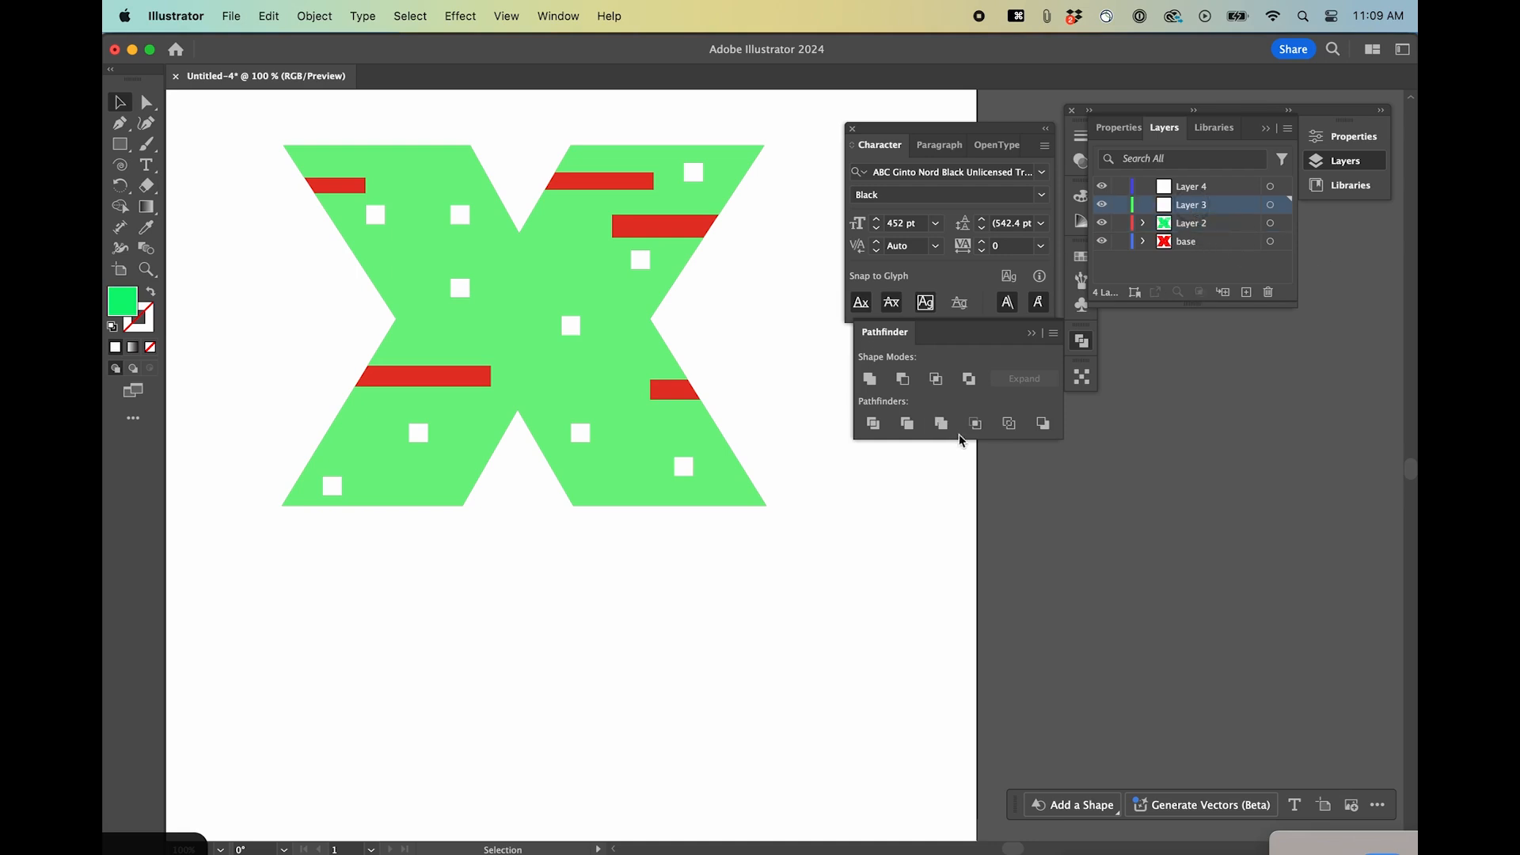
key(m)
mouse_move(419, 325)
mouse_down()
mouse_move(478, 340)
mouse_move(452, 332)
mouse_move(454, 361)
mouse_up()
double_click(127, 308)
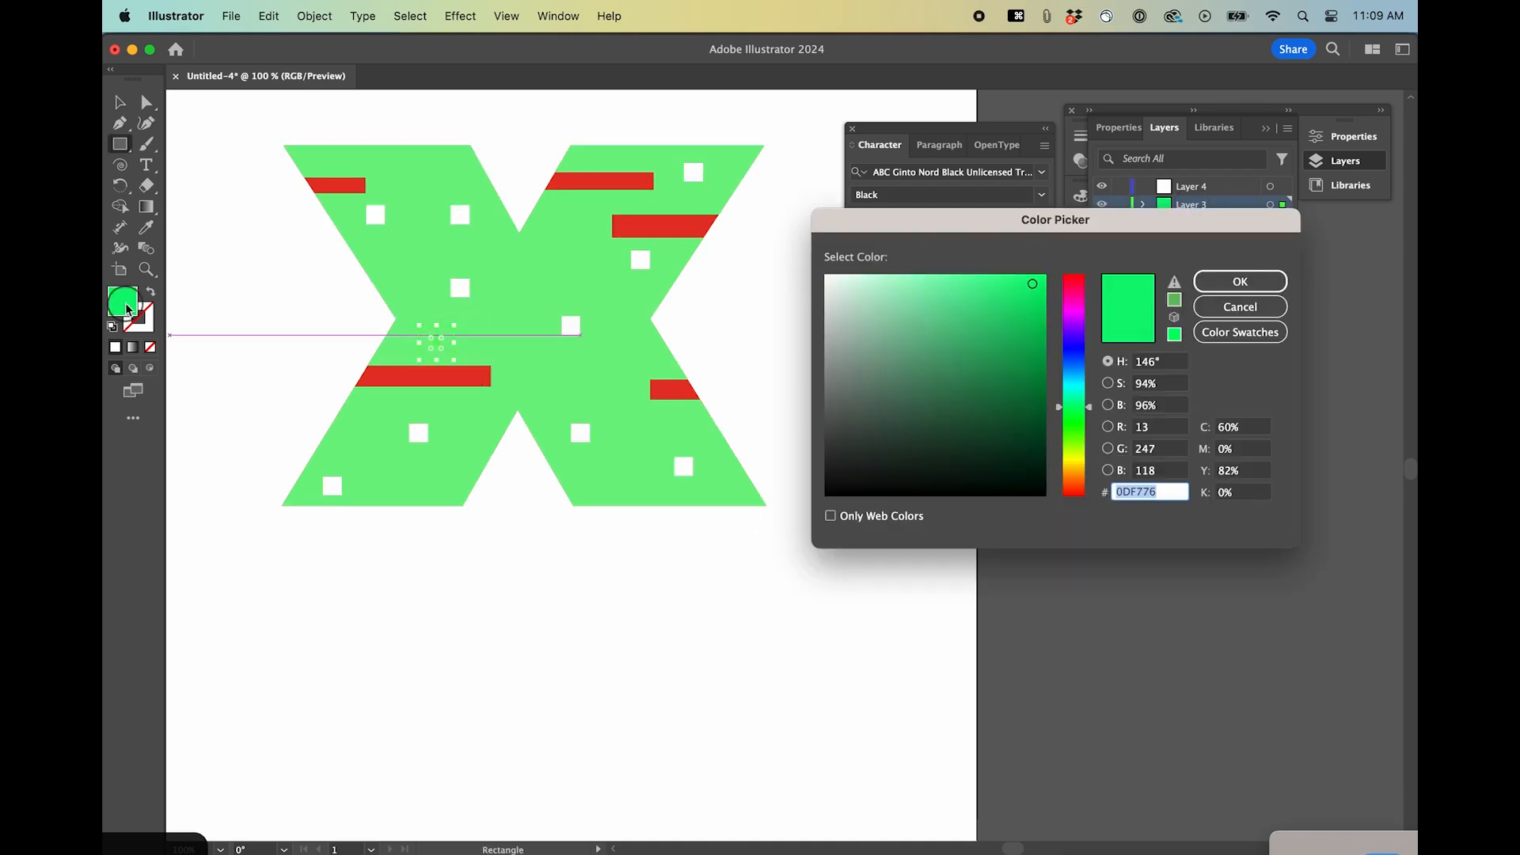
click(1075, 349)
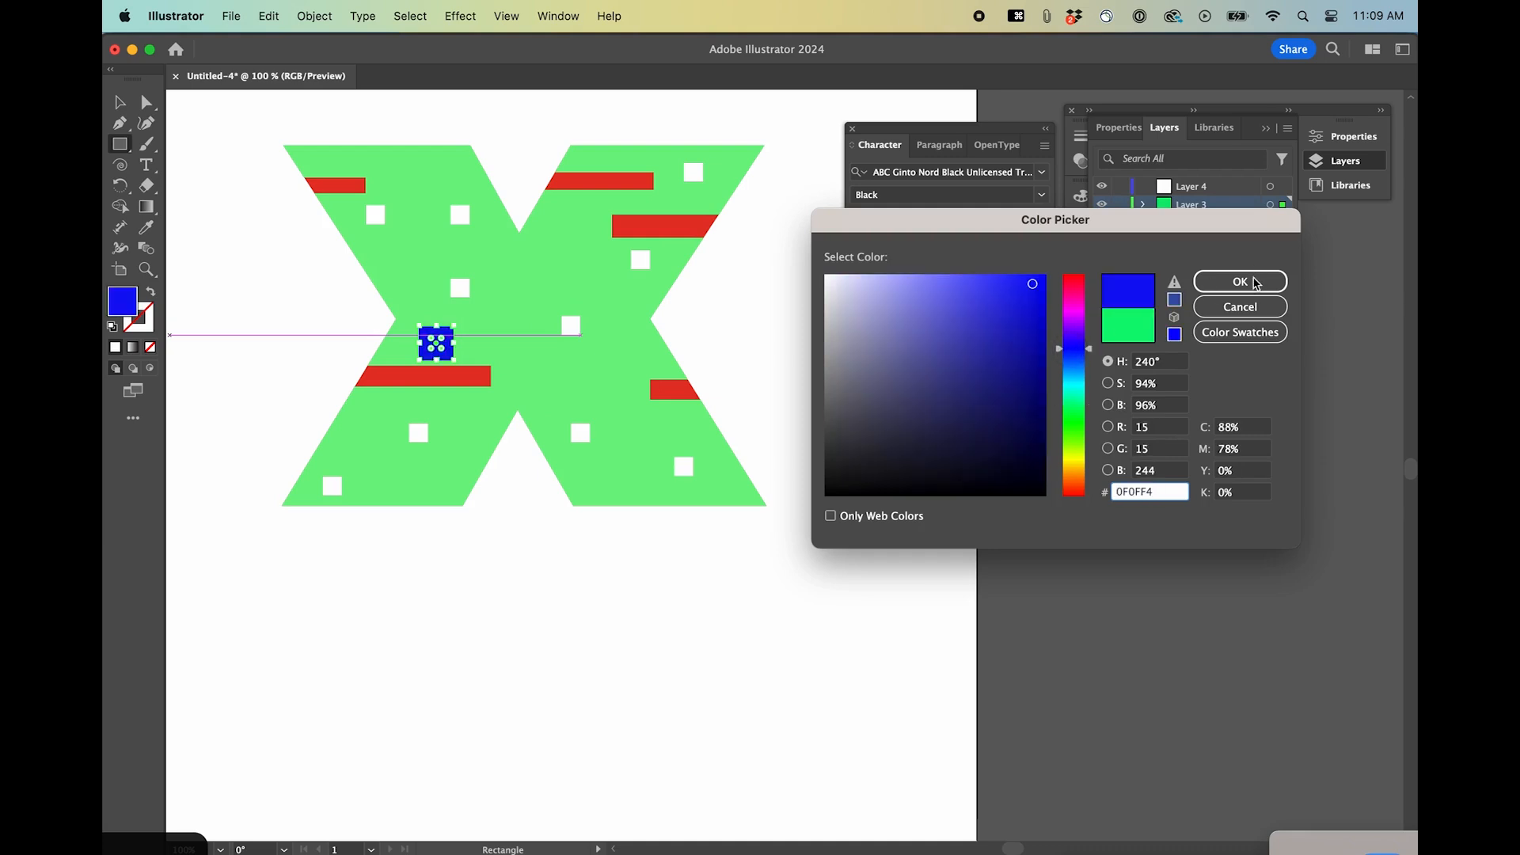
click(1255, 284)
key(super+shift+a)
Scatter duplicates of the blue square across all four arms and the centre of the X
key(v)
drag(436, 343, 590, 376)
drag(590, 375, 377, 422)
key(super+z)
click(788, 310)
drag(590, 361, 415, 248)
drag(576, 258, 660, 180)
key(super+shift+a)
drag(365, 198, 589, 501)
drag(593, 383, 517, 334)
click(791, 274)
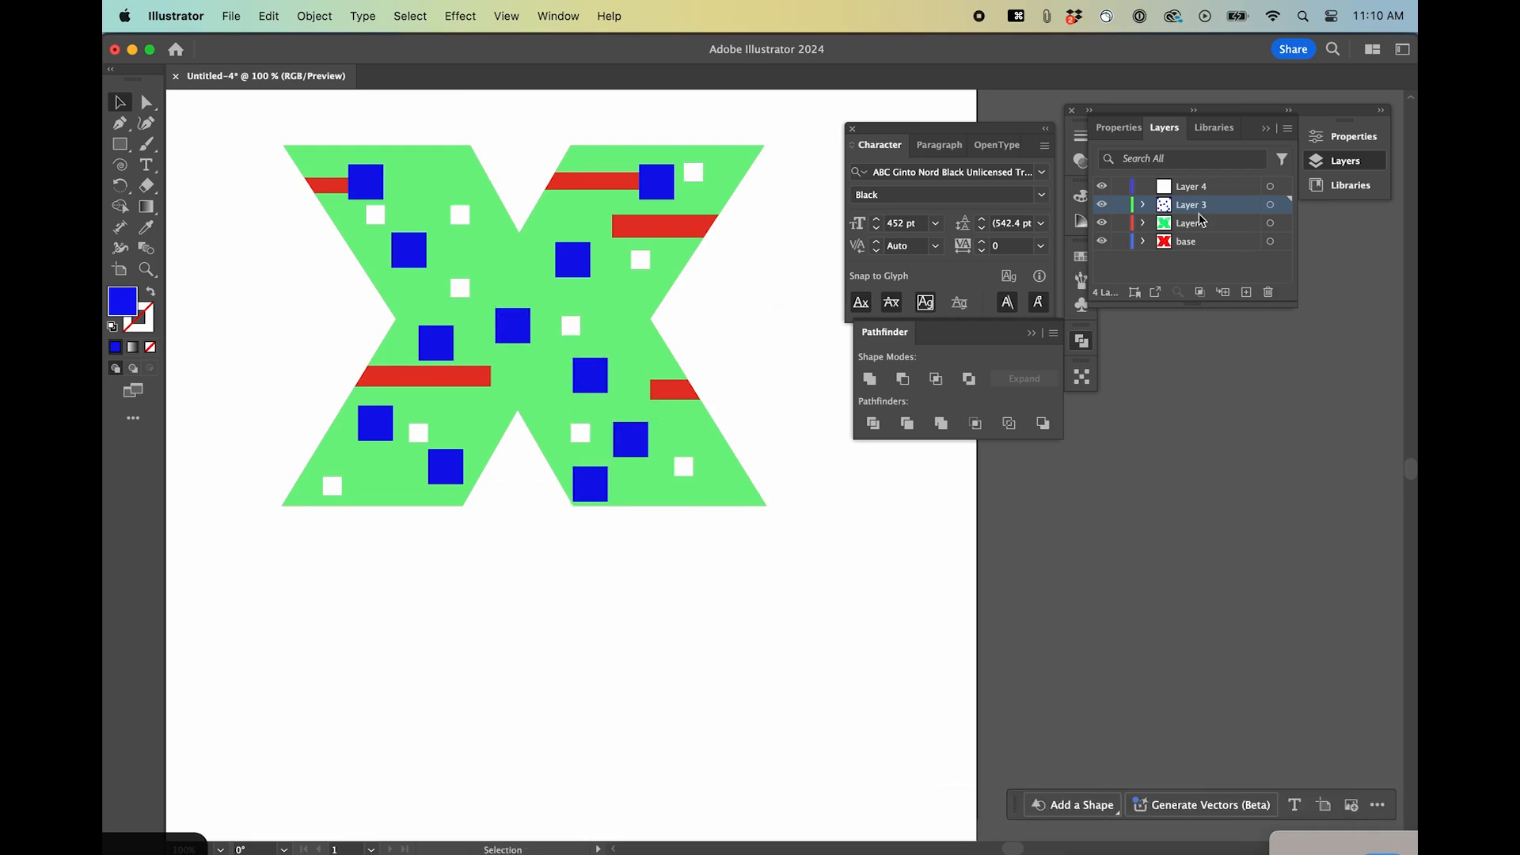
Draw a yellow-green CCEA18 square about 13 pt wide on Layer 4, in the X's upper left arm
click(1190, 189)
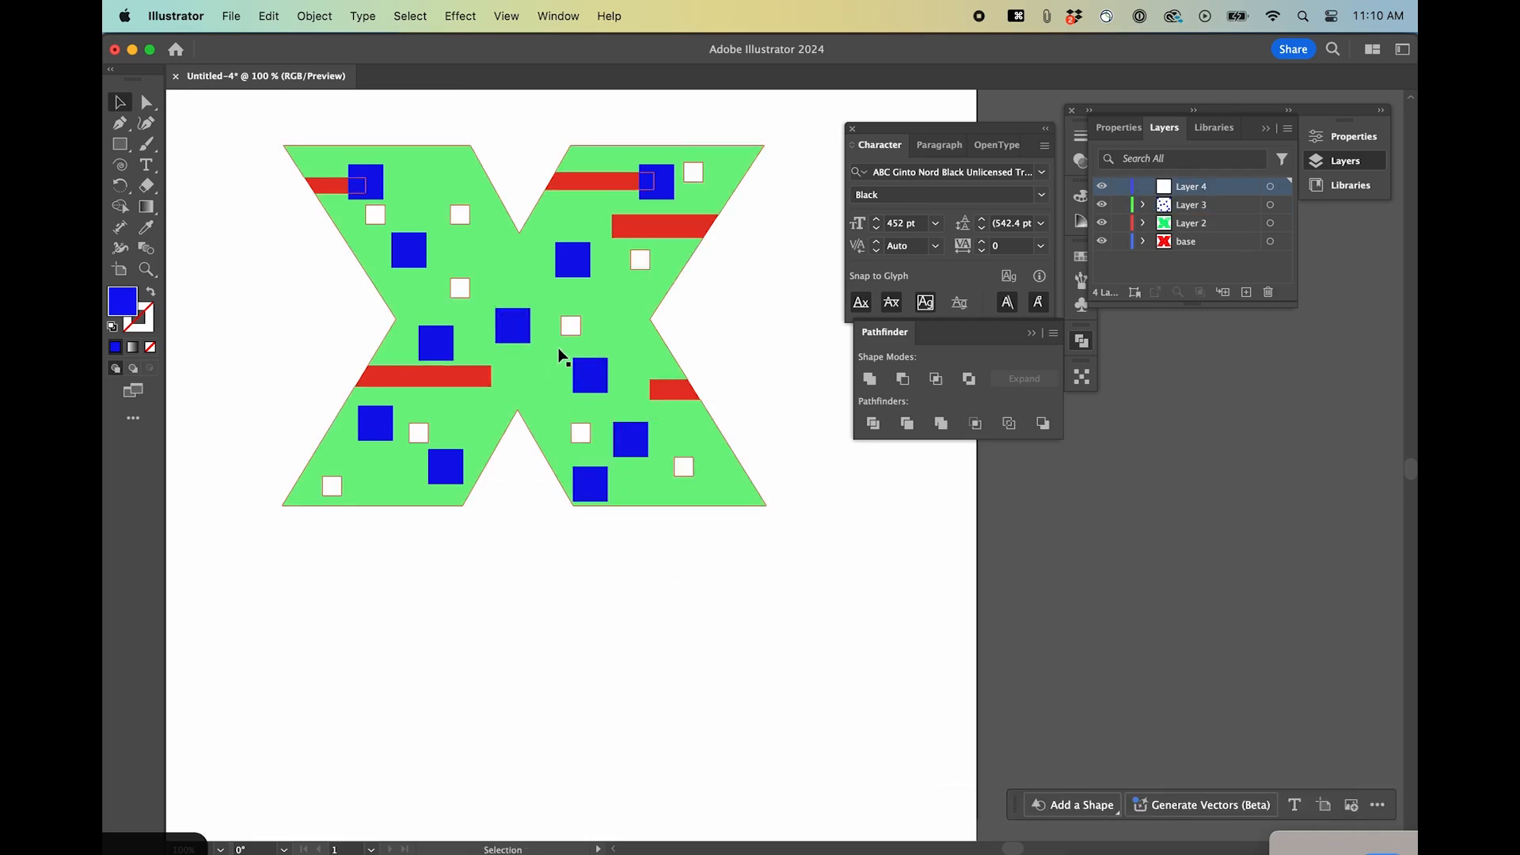
double_click(119, 312)
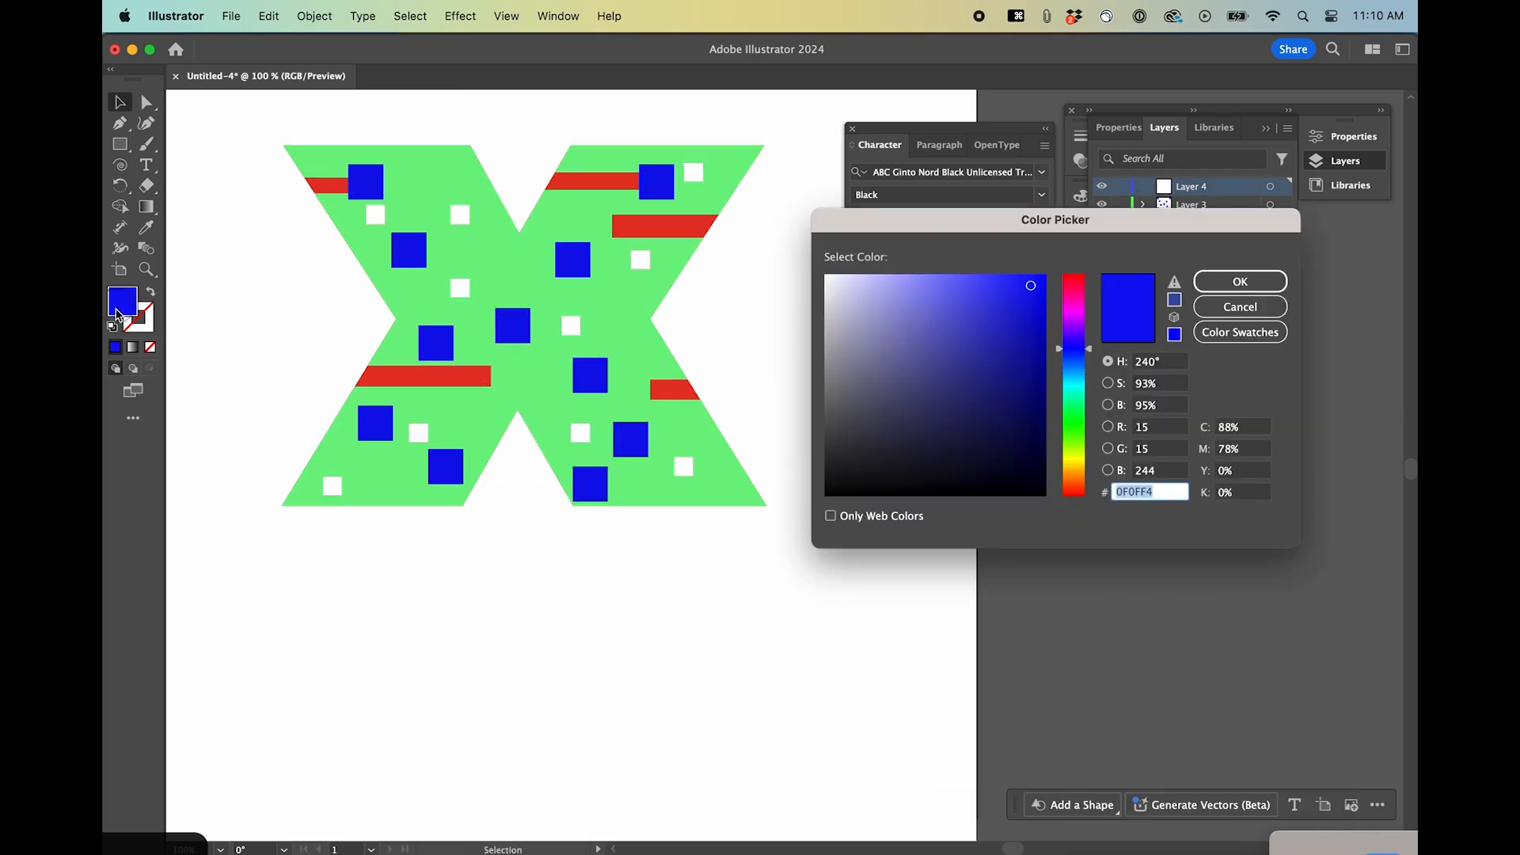
click(1086, 455)
drag(1016, 316, 1024, 293)
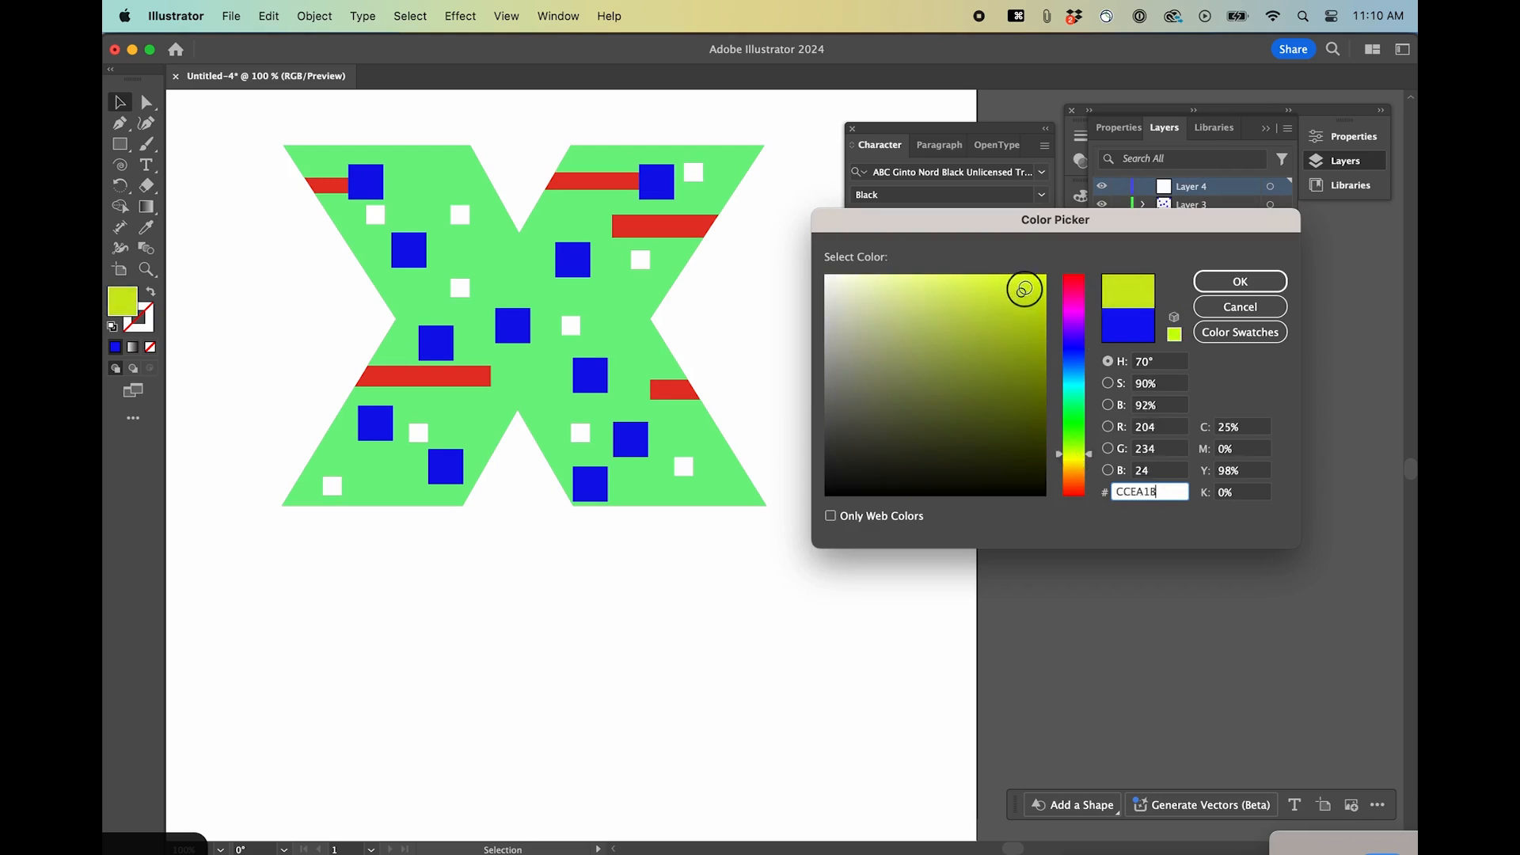
click(1241, 282)
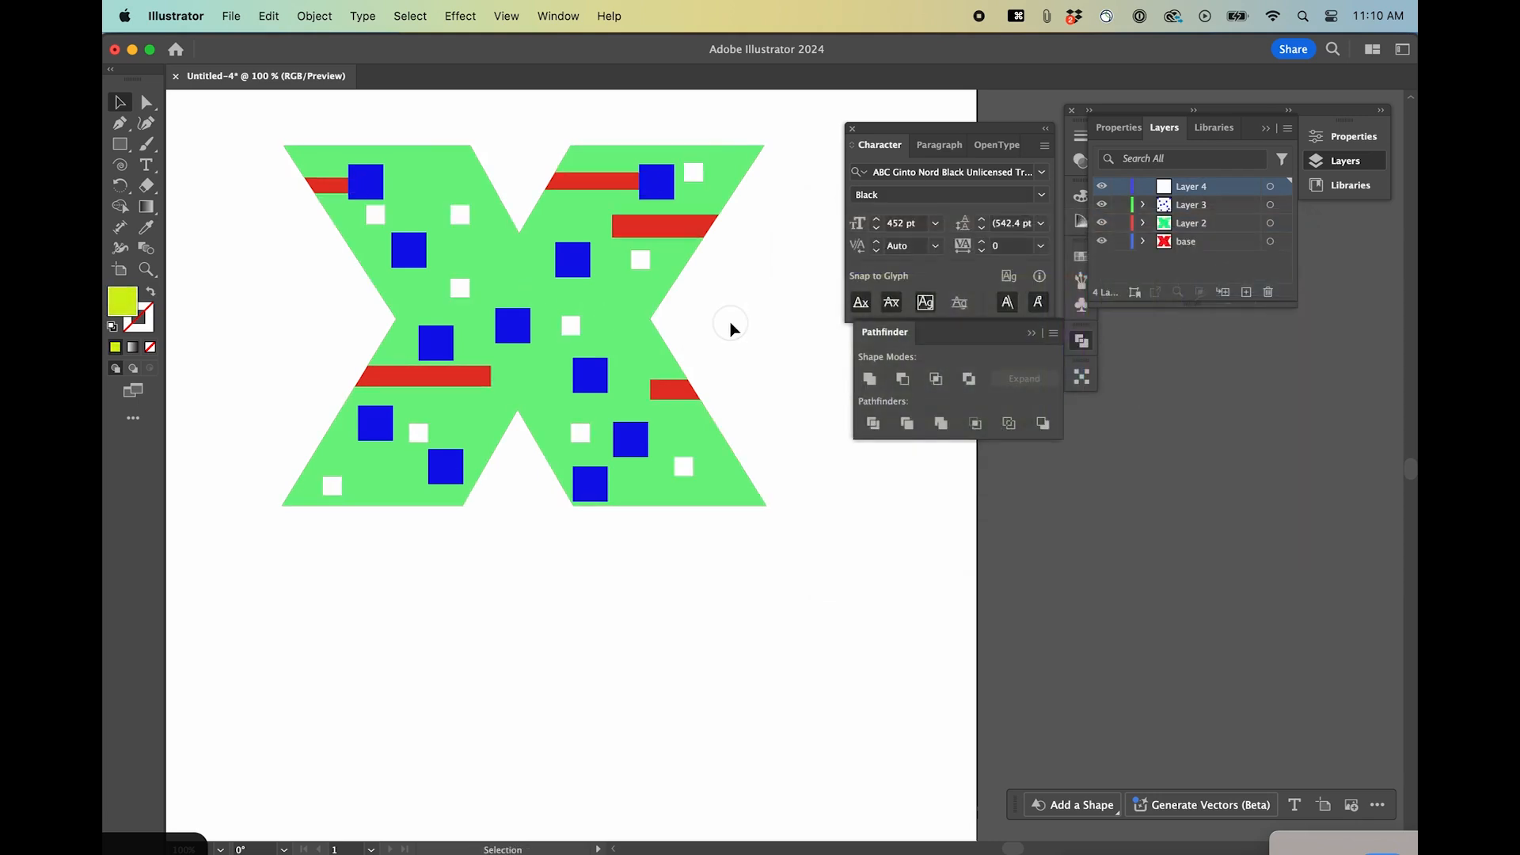
key(m)
drag(408, 173, 428, 192)
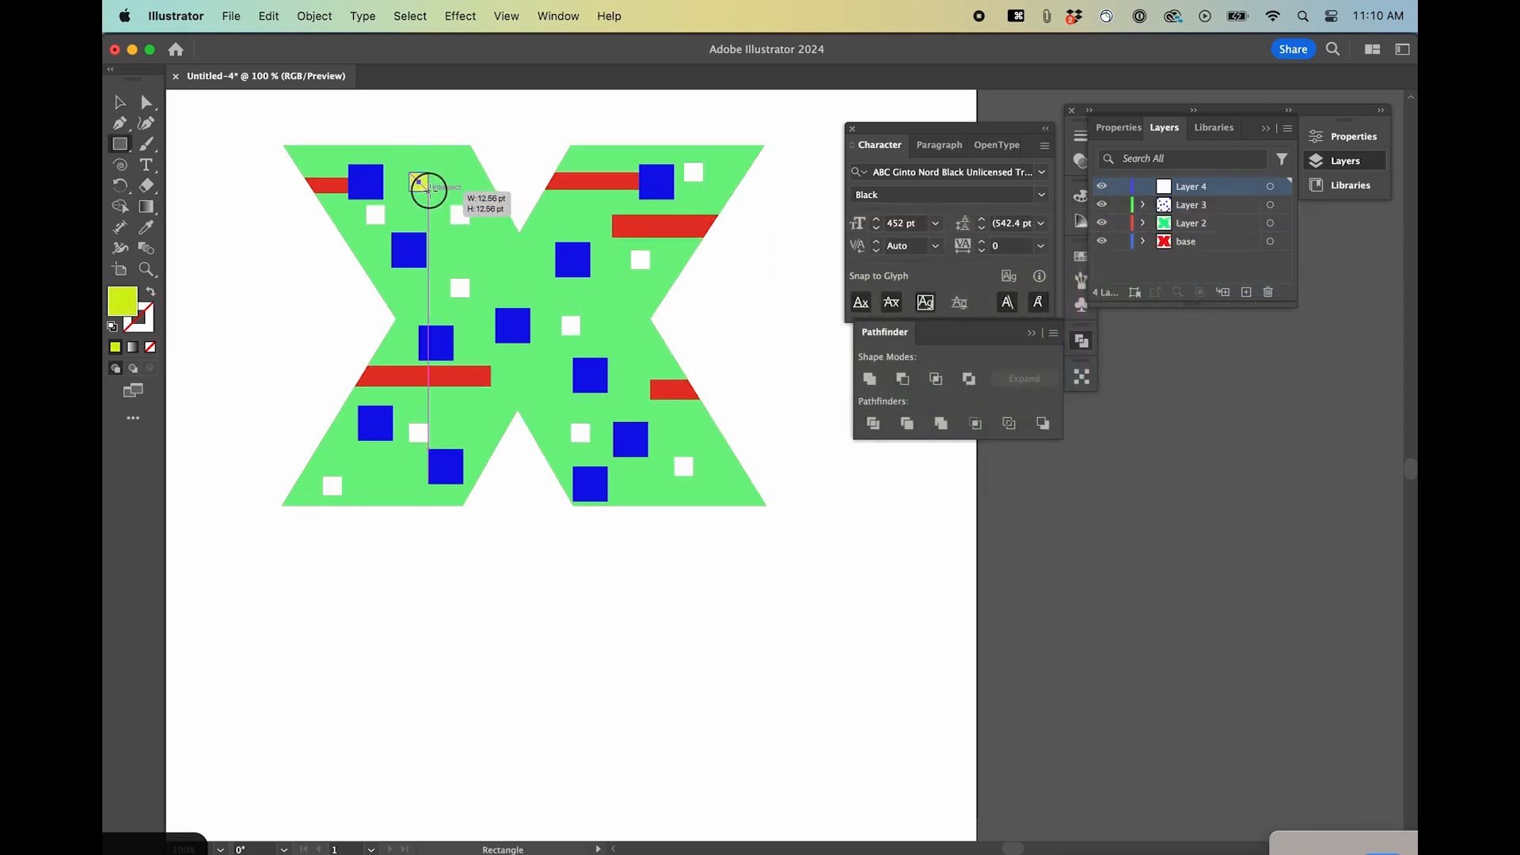
Scatter duplicates of the yellow-green square over the X, letting some overlap the blue squares
key(v)
drag(420, 186, 721, 489)
click(762, 421)
Add a new layer on top and place a black text letter X below the artwork, reducing its font size to 392 pt
click(1246, 293)
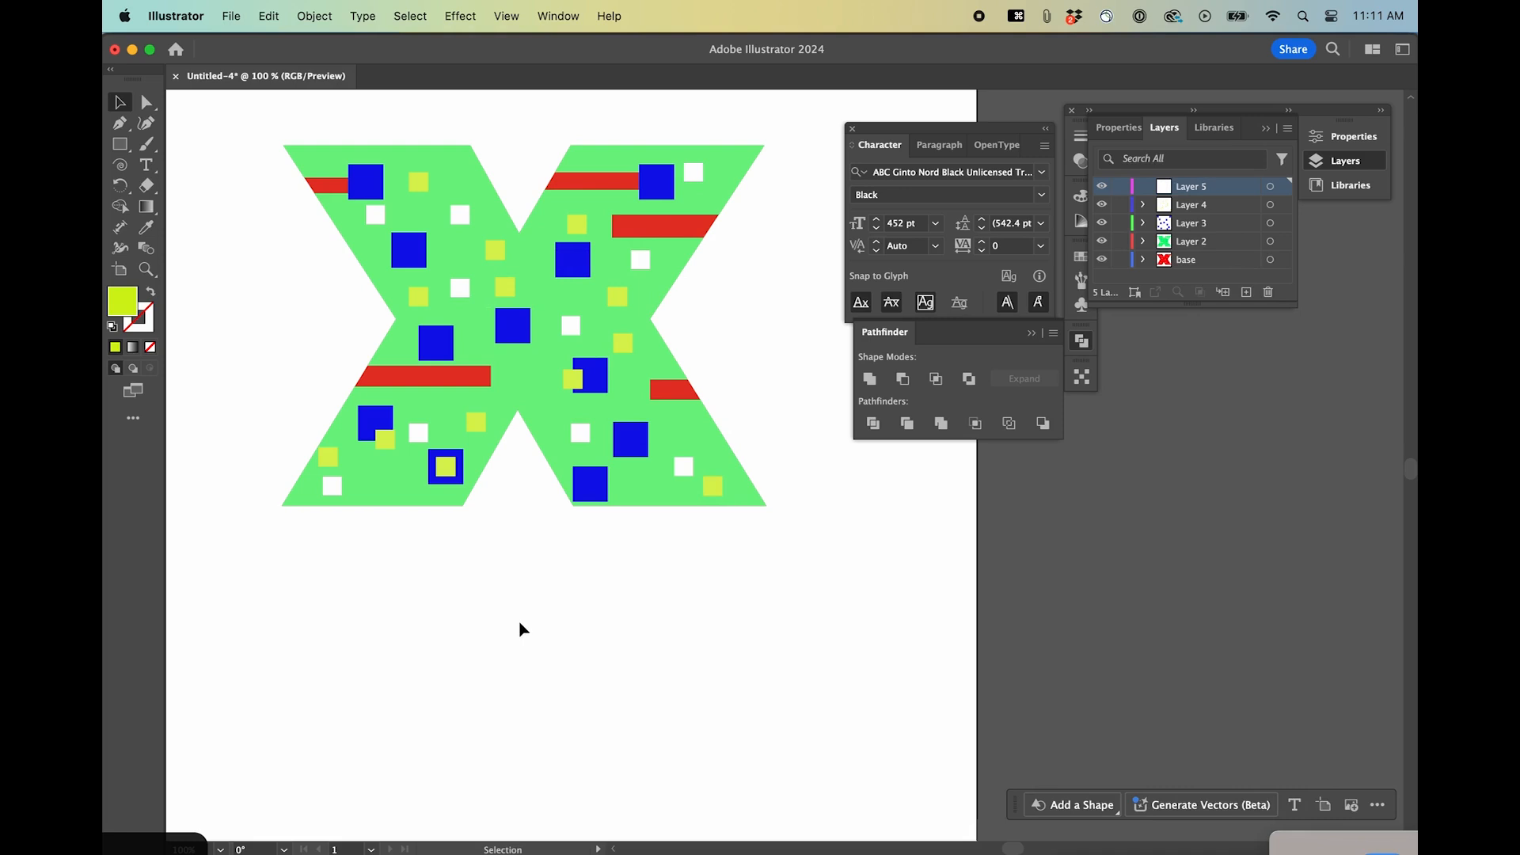
key(t)
click(489, 607)
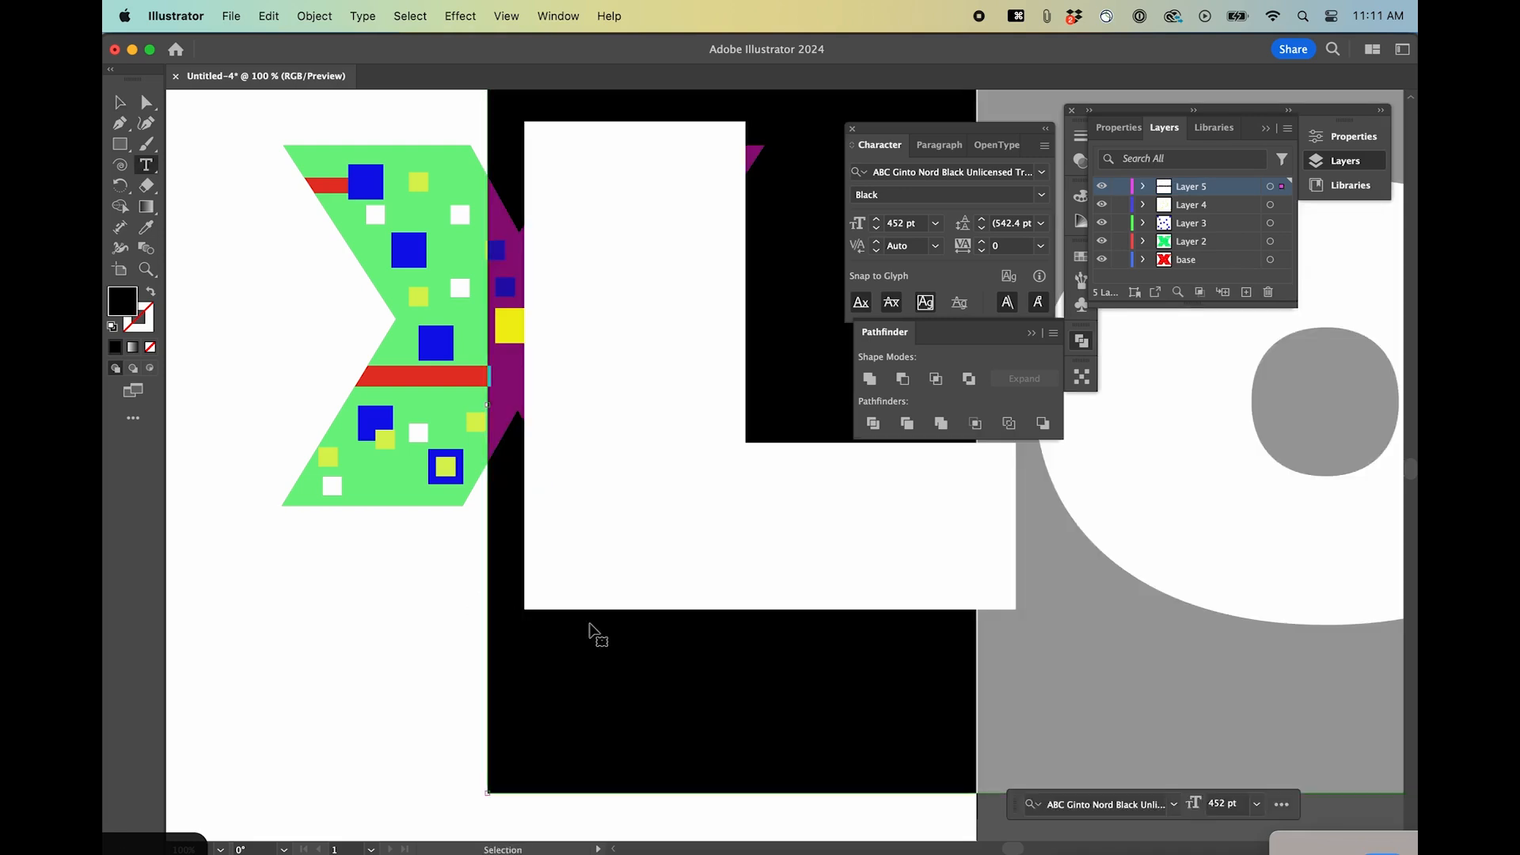
key(super+shift+comma)
key(super+shift+comma)
key(super+shift+comma)
key(super+shift+comma)
key(super+shift+comma)
key(super+shift+comma)
key(super+shift+comma)
key(super+shift+comma)
key(super+shift+comma)
key(super+shift+comma)
key(super+shift+comma)
key(super+shift+comma)
key(super+shift+comma)
key(super+shift+comma)
key(super+shift+comma)
key(super+shift+comma)
key(super+shift+comma)
key(super+shift+comma)
key(super+shift+comma)
key(super+shift+comma)
text(X)
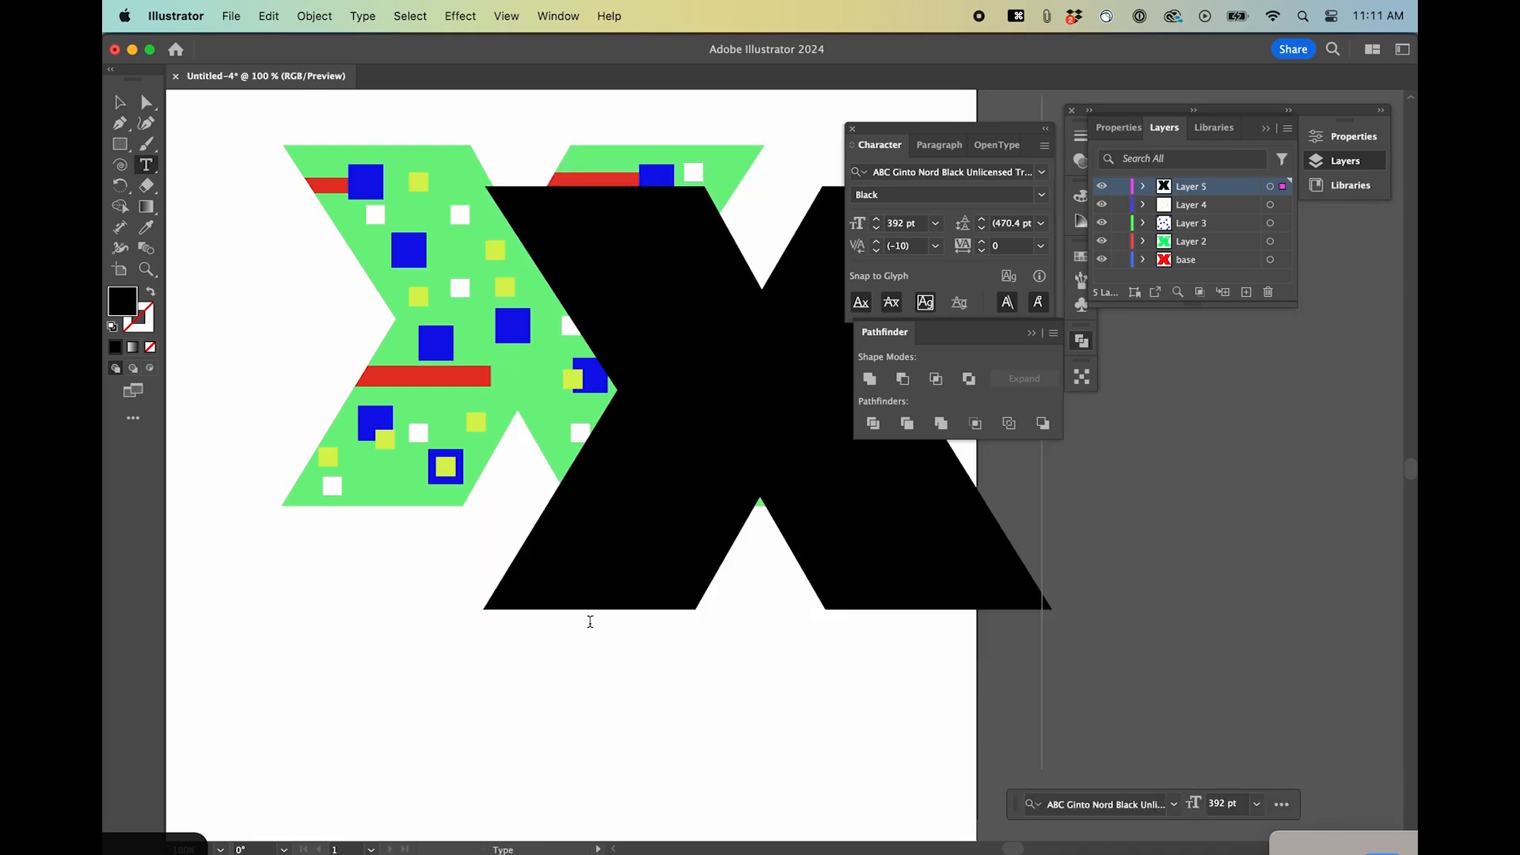
key(Escape)
Reduce the black text X to a font size of 12 pt
key(super+alt+shift+comma)
key(super+alt+shift+comma)
key(super+alt+shift+comma)
key(super+alt+shift+comma)
key(super+alt+shift+comma)
key(super+alt+shift+comma)
key(super+alt+shift+comma)
key(super+alt+shift+comma)
key(super+alt+shift+comma)
key(super+alt+shift+comma)
key(super+alt+shift+comma)
key(super+alt+shift+comma)
key(super+alt+shift+comma)
key(super+alt+shift+comma)
key(super+alt+shift+comma)
key(super+alt+shift+comma)
key(super+alt+shift+comma)
key(super+alt+shift+comma)
key(super+alt+shift+comma)
key(super+alt+shift+comma)
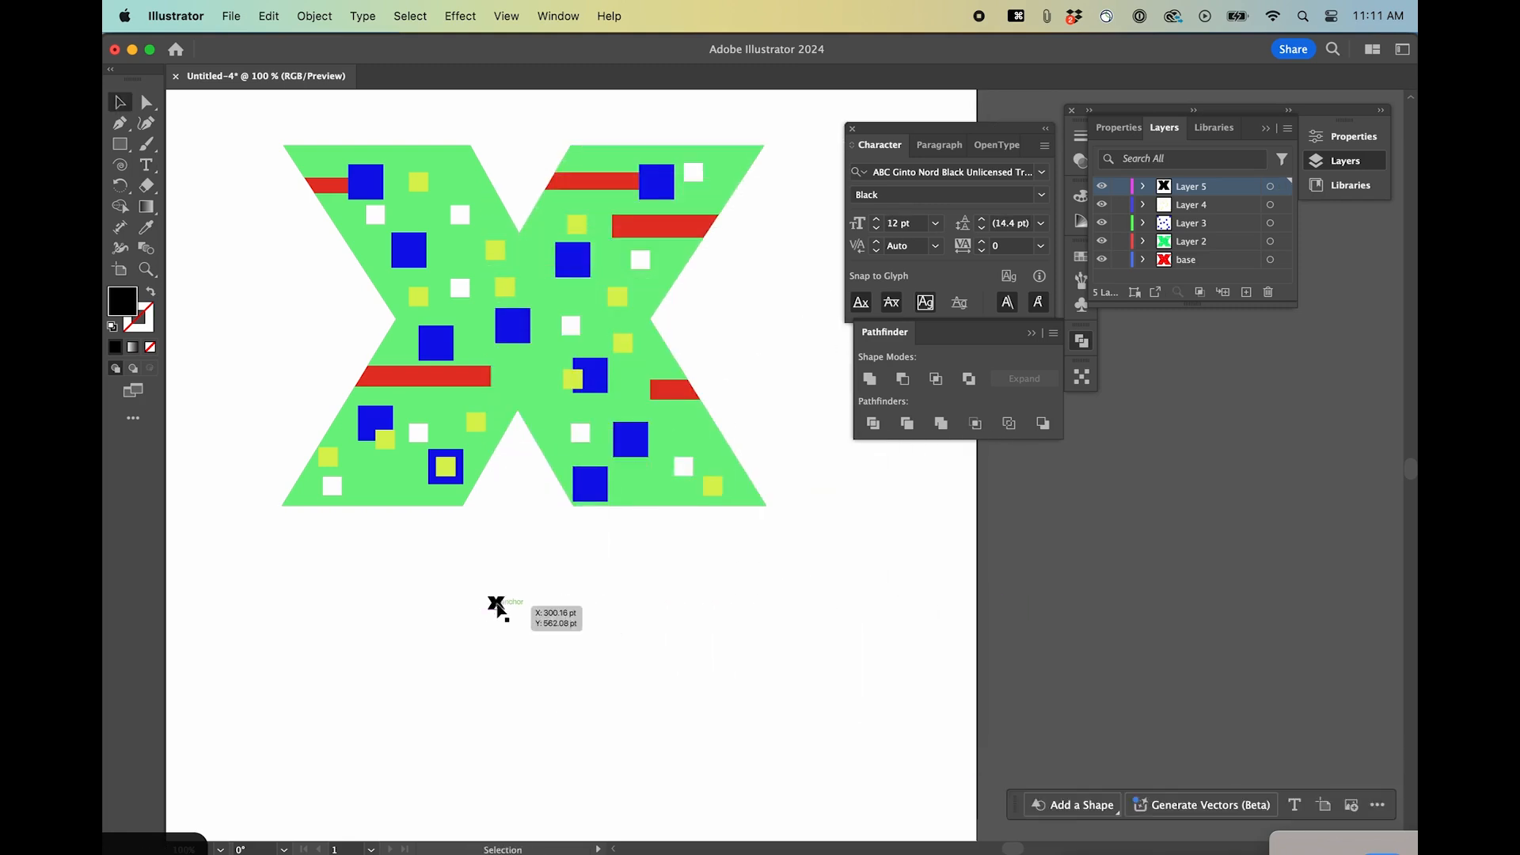
Move the tiny black X onto the large letter and scatter duplicates of it across all the arms
drag(492, 604, 349, 442)
drag(349, 442, 437, 387)
drag(436, 387, 660, 363)
drag(660, 364, 693, 443)
drag(698, 441, 322, 169)
drag(612, 191, 740, 162)
drag(740, 162, 665, 285)
drag(664, 284, 556, 400)
drag(554, 399, 442, 498)
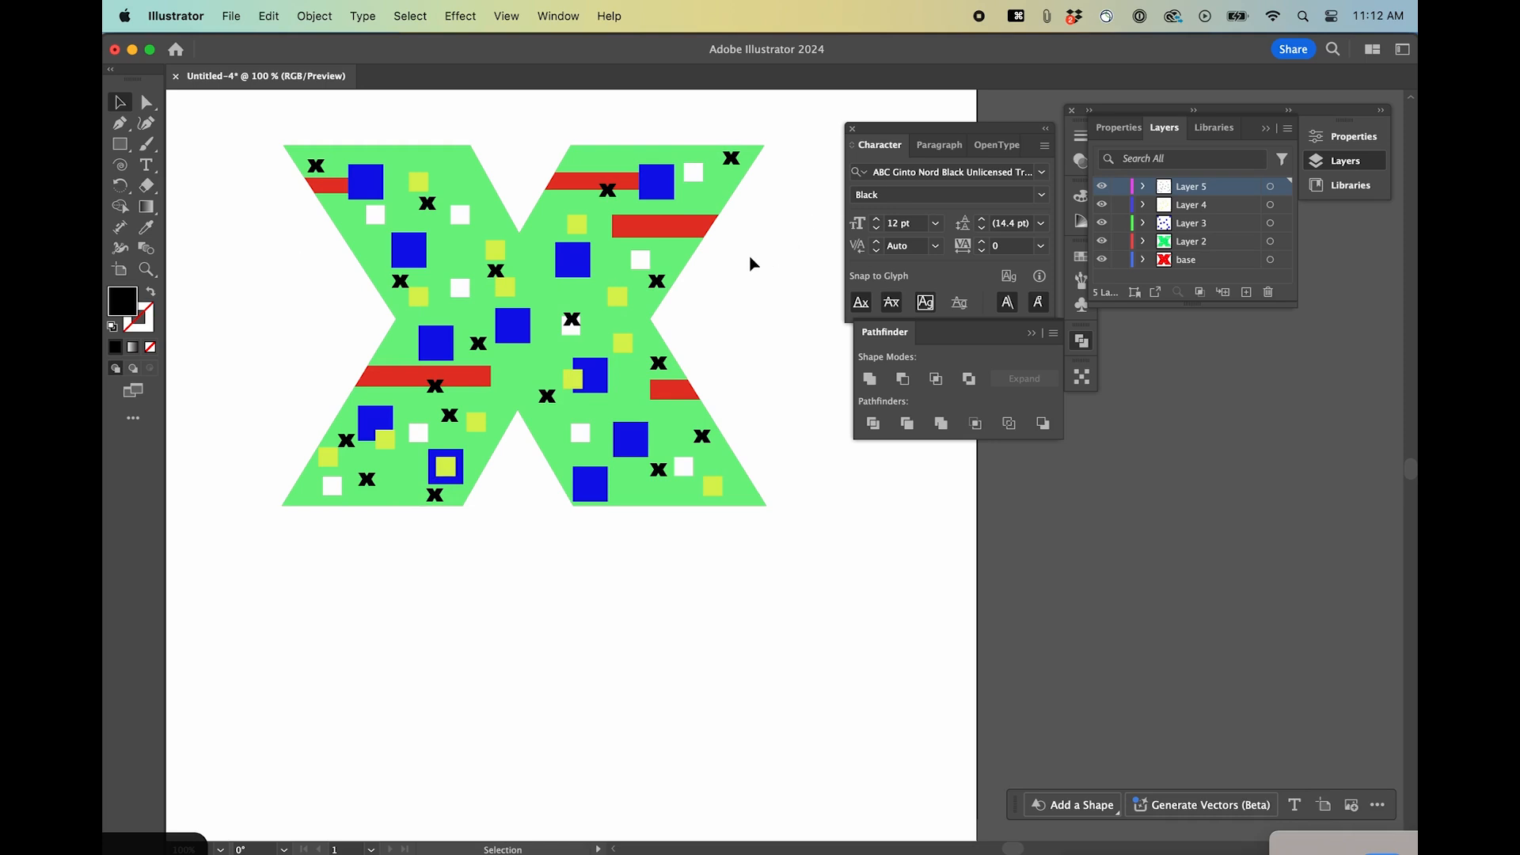
Export the artwork as a Photoshop file named X_illustrator, in RGB at 72 ppi with layers and maximum editability
click(231, 17)
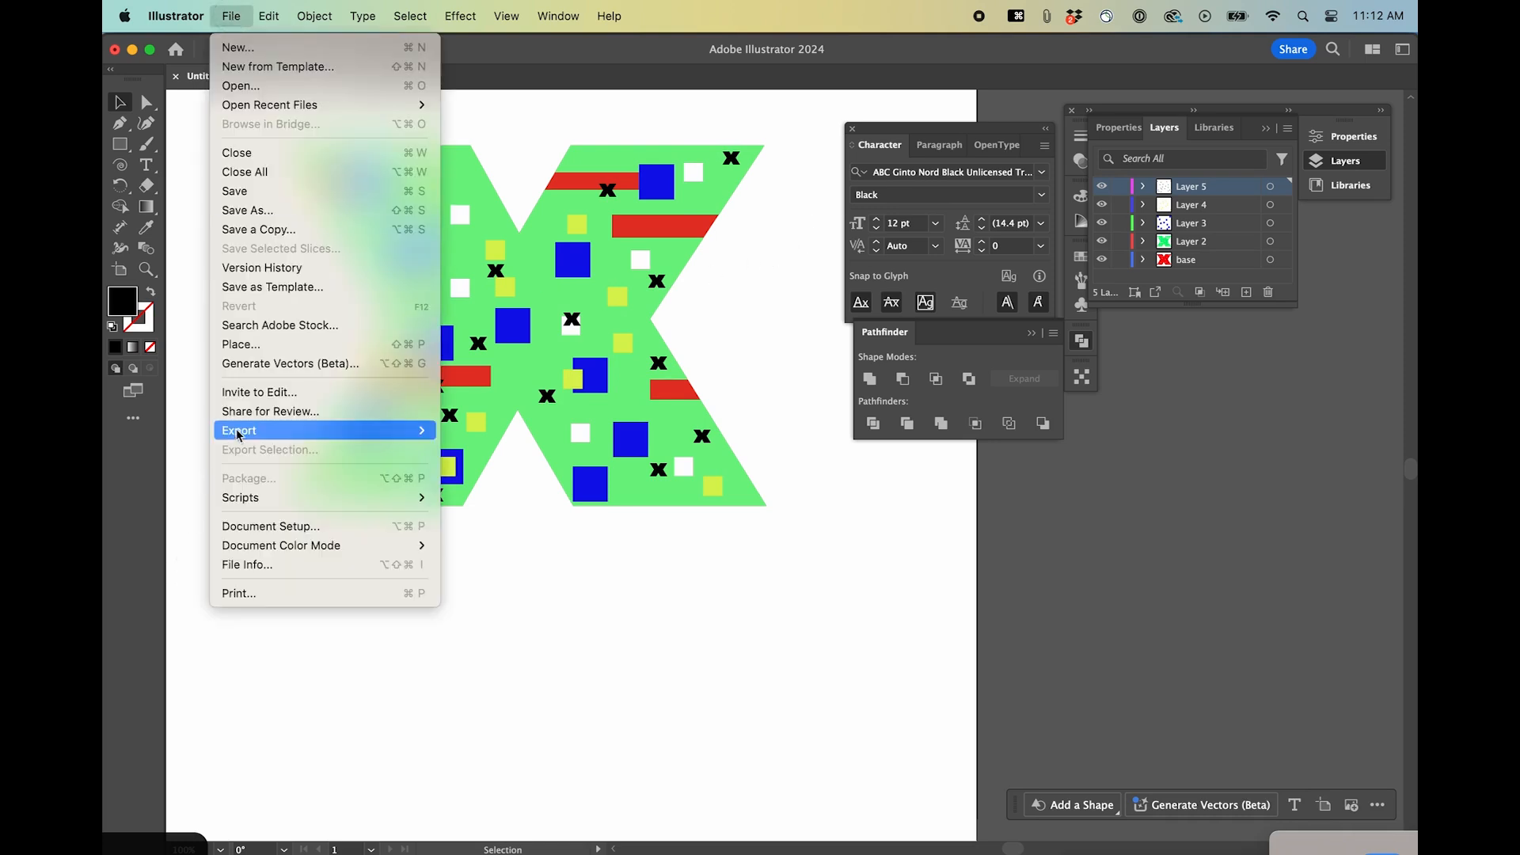
mouse_move(254, 432)
click(625, 448)
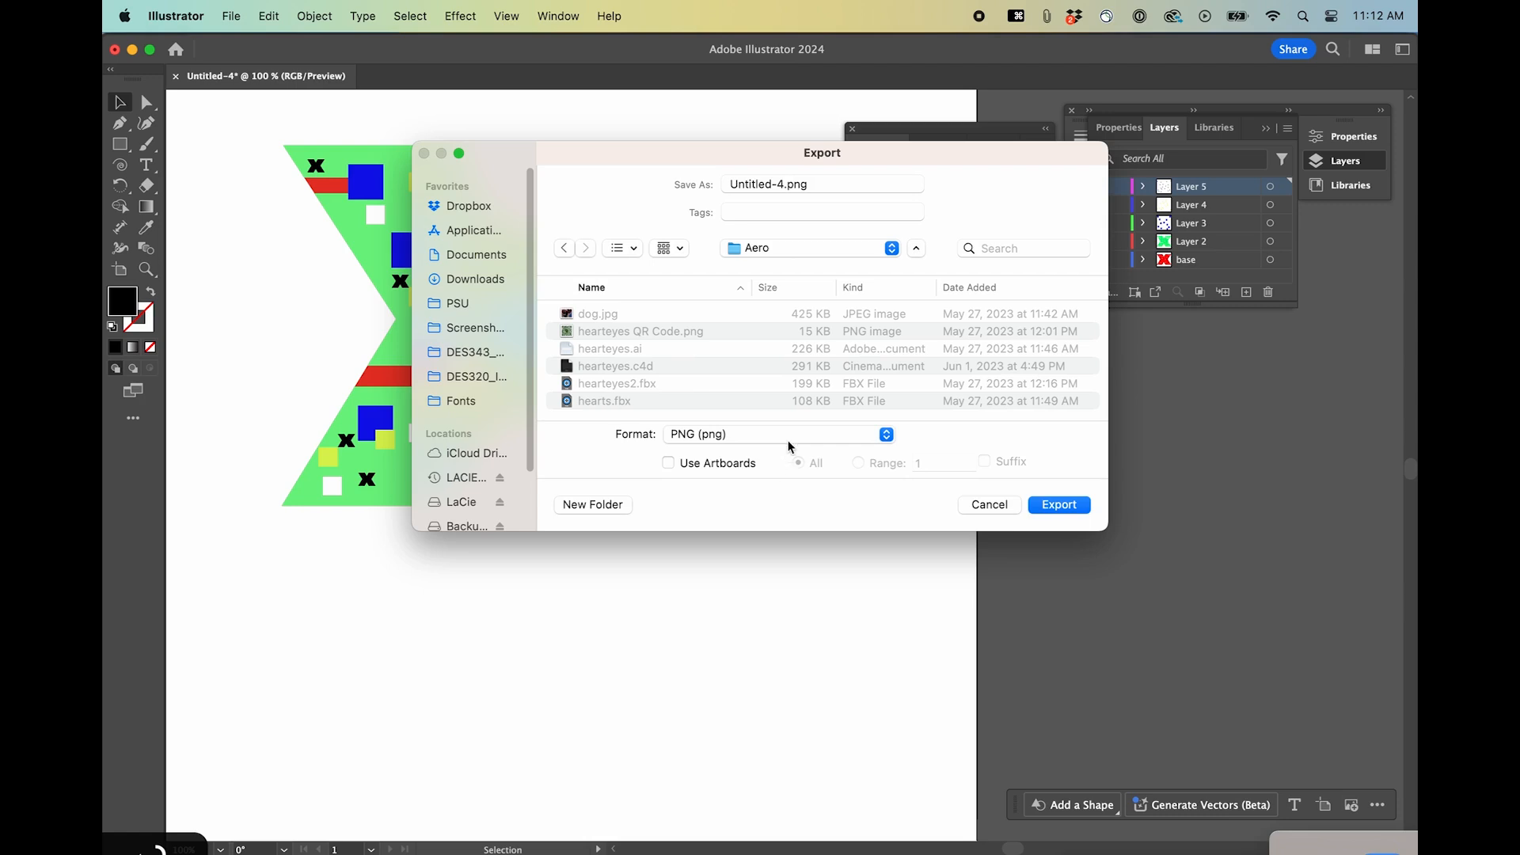
click(787, 442)
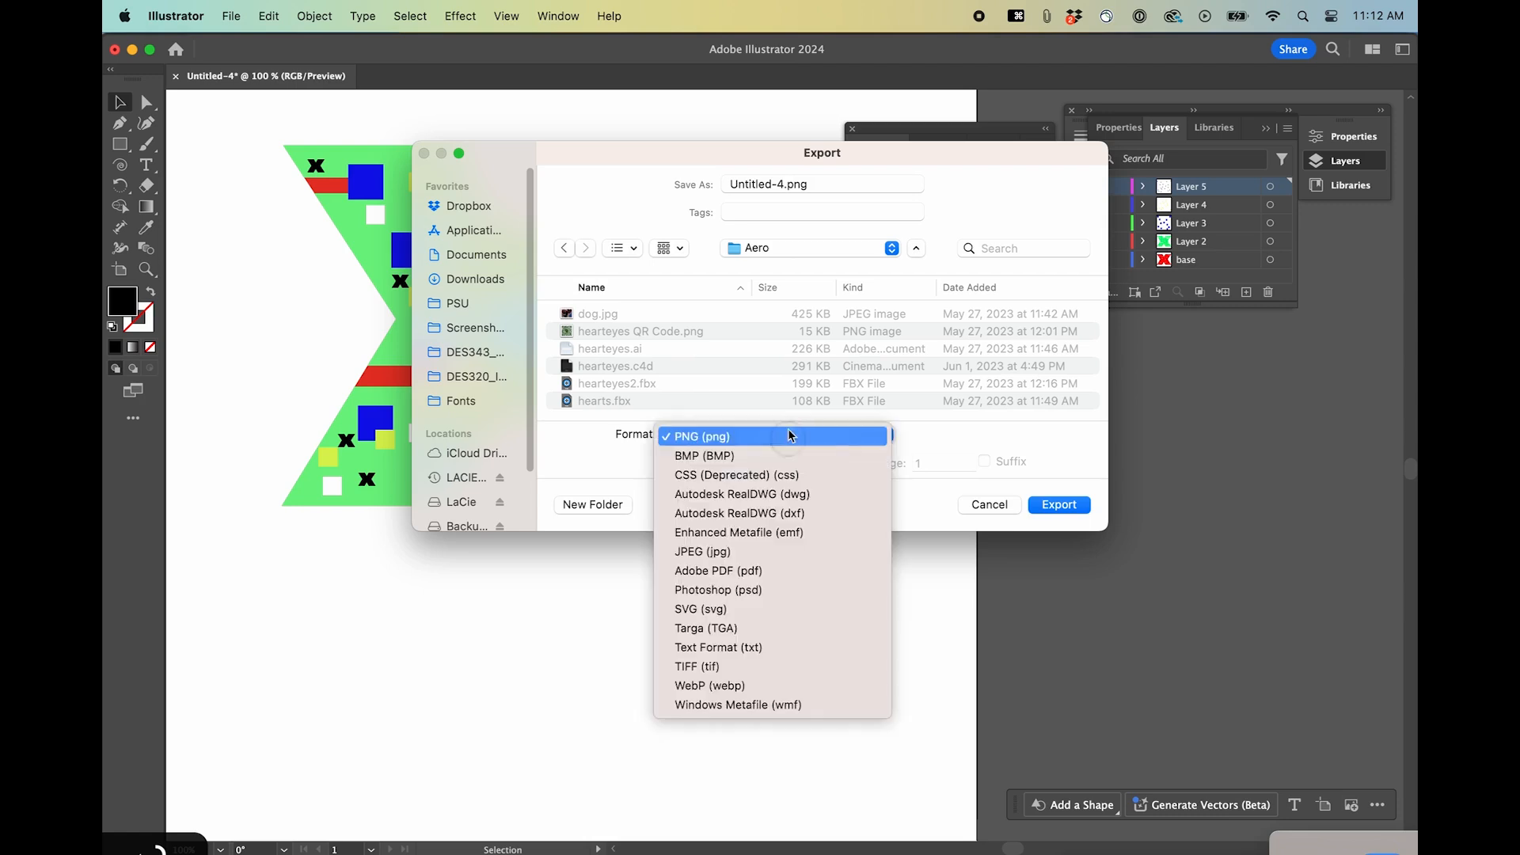
click(741, 590)
click(784, 190)
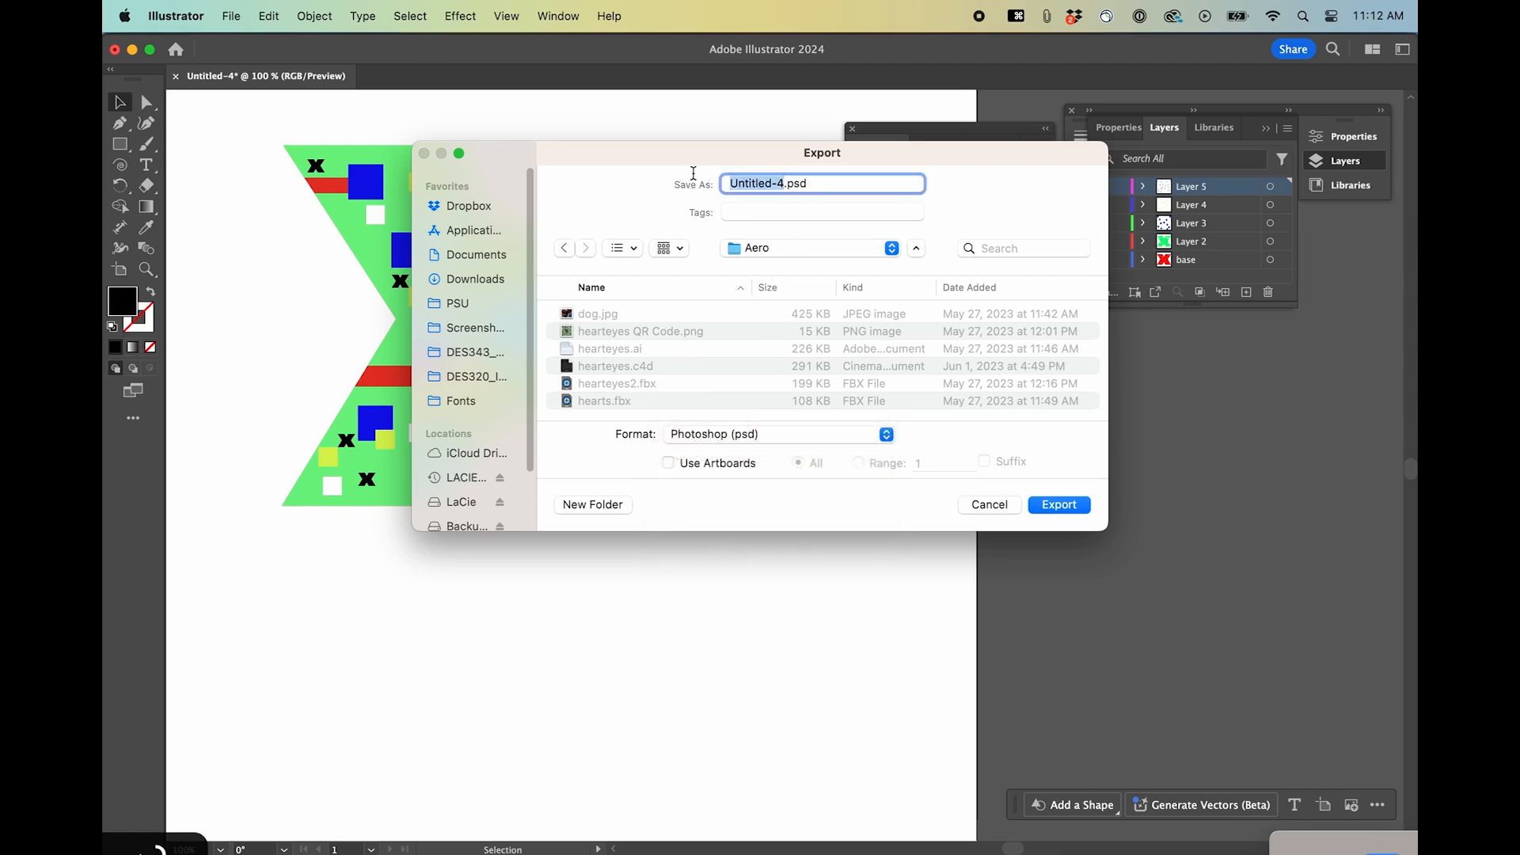
text(X_illustrator)
key(Return)
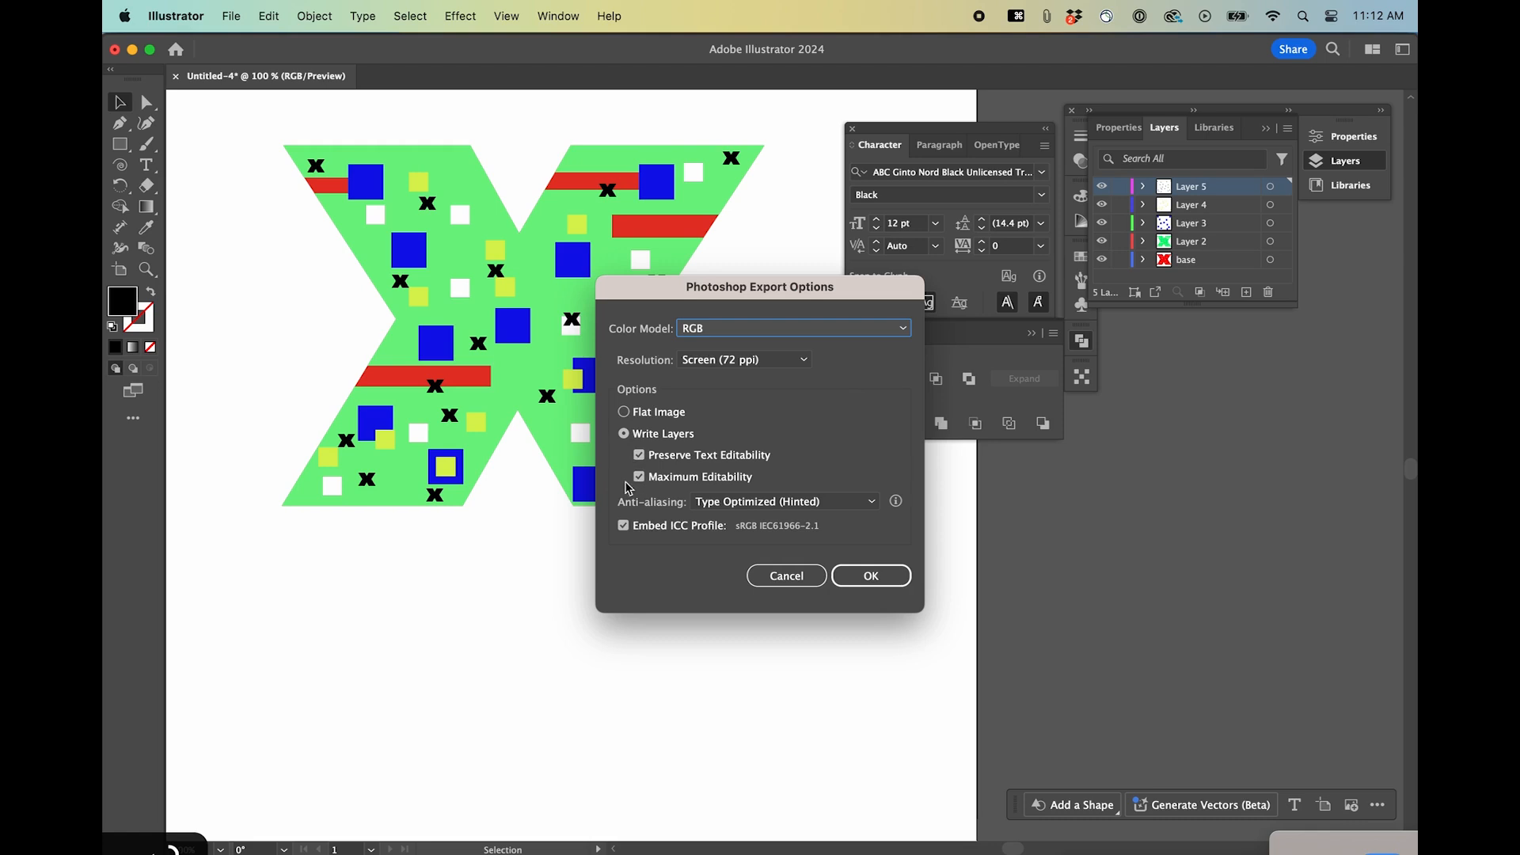
click(871, 575)
click(882, 618)
key(v)
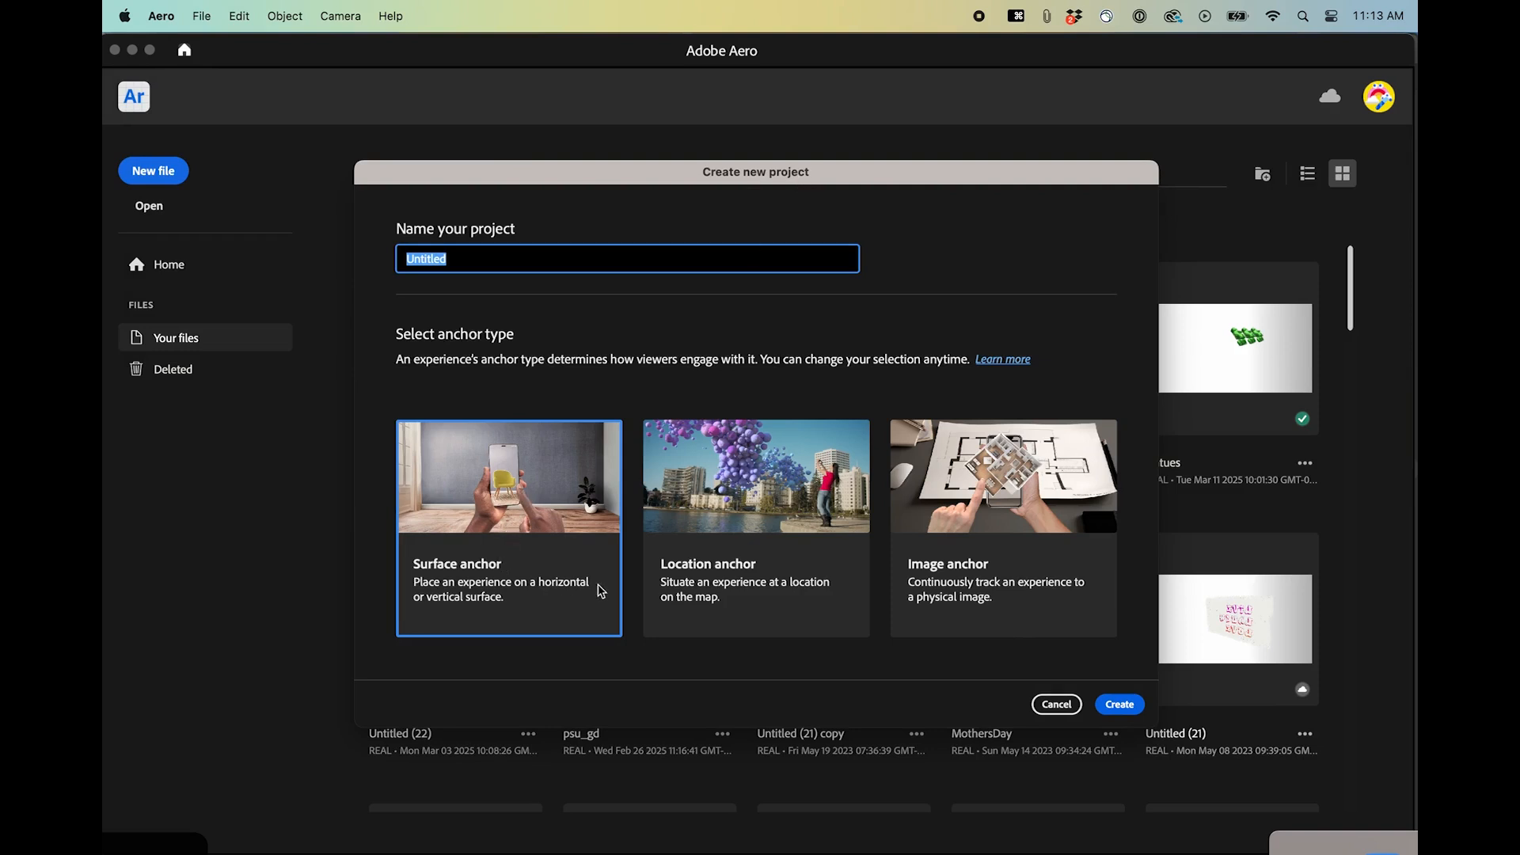
Switch to Adobe Aero and create a project with an image anchor, using x.png as the anchor image
click(984, 495)
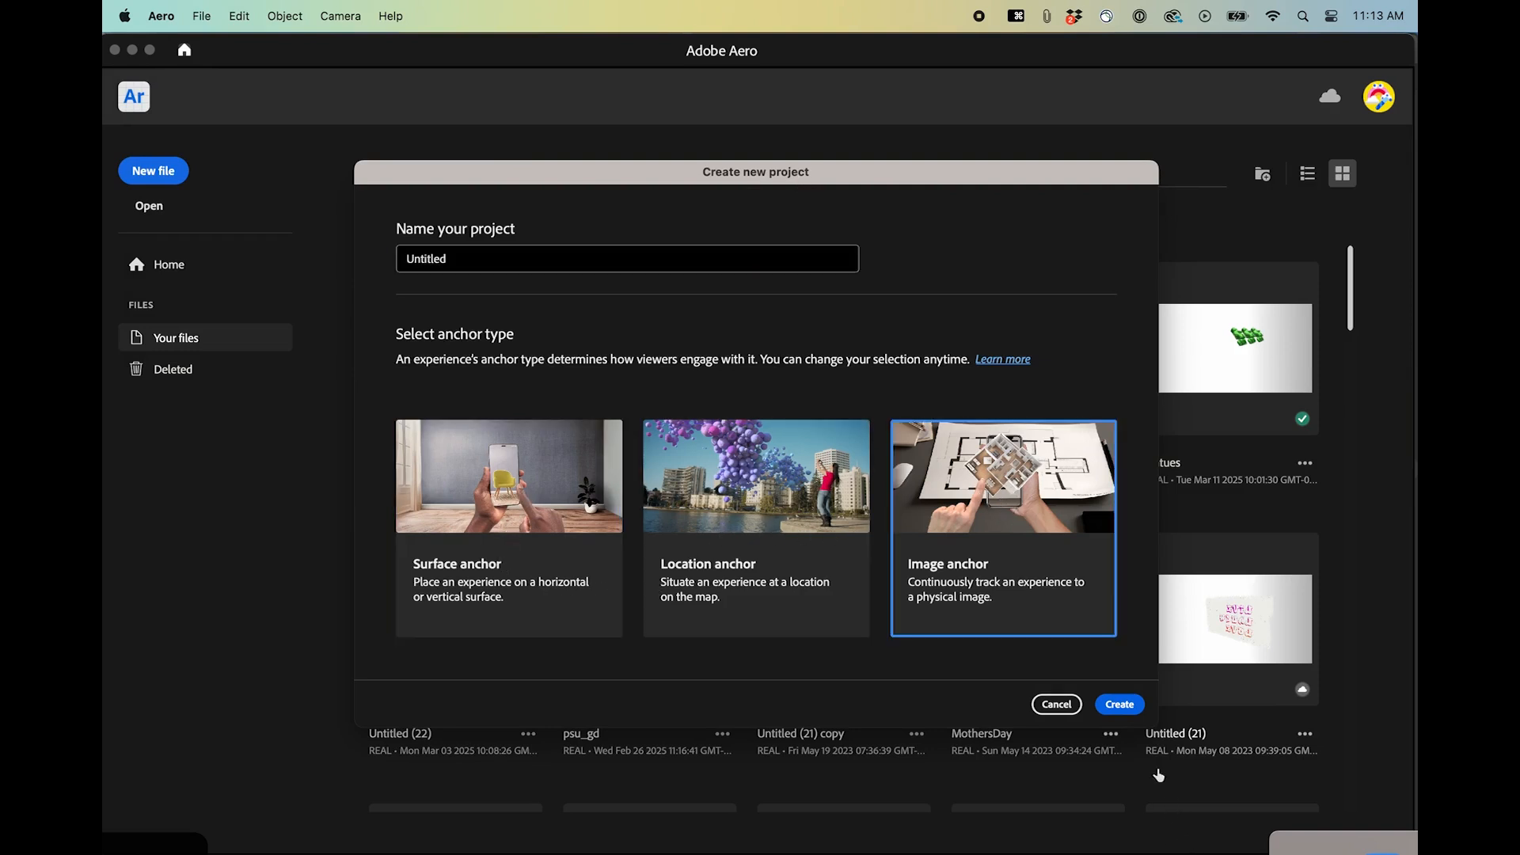
click(1131, 706)
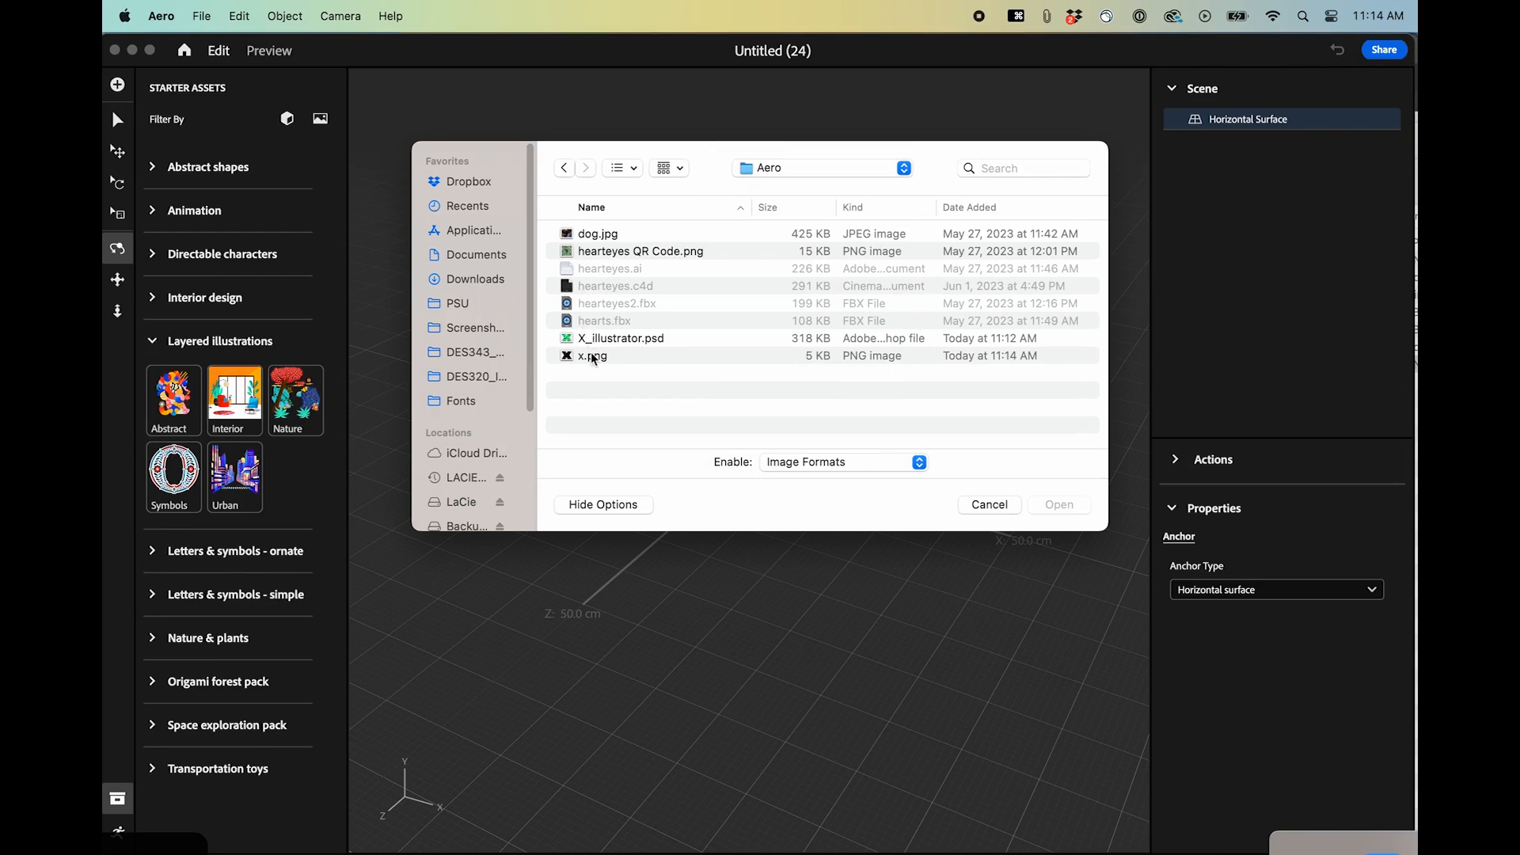
click(593, 357)
click(1053, 504)
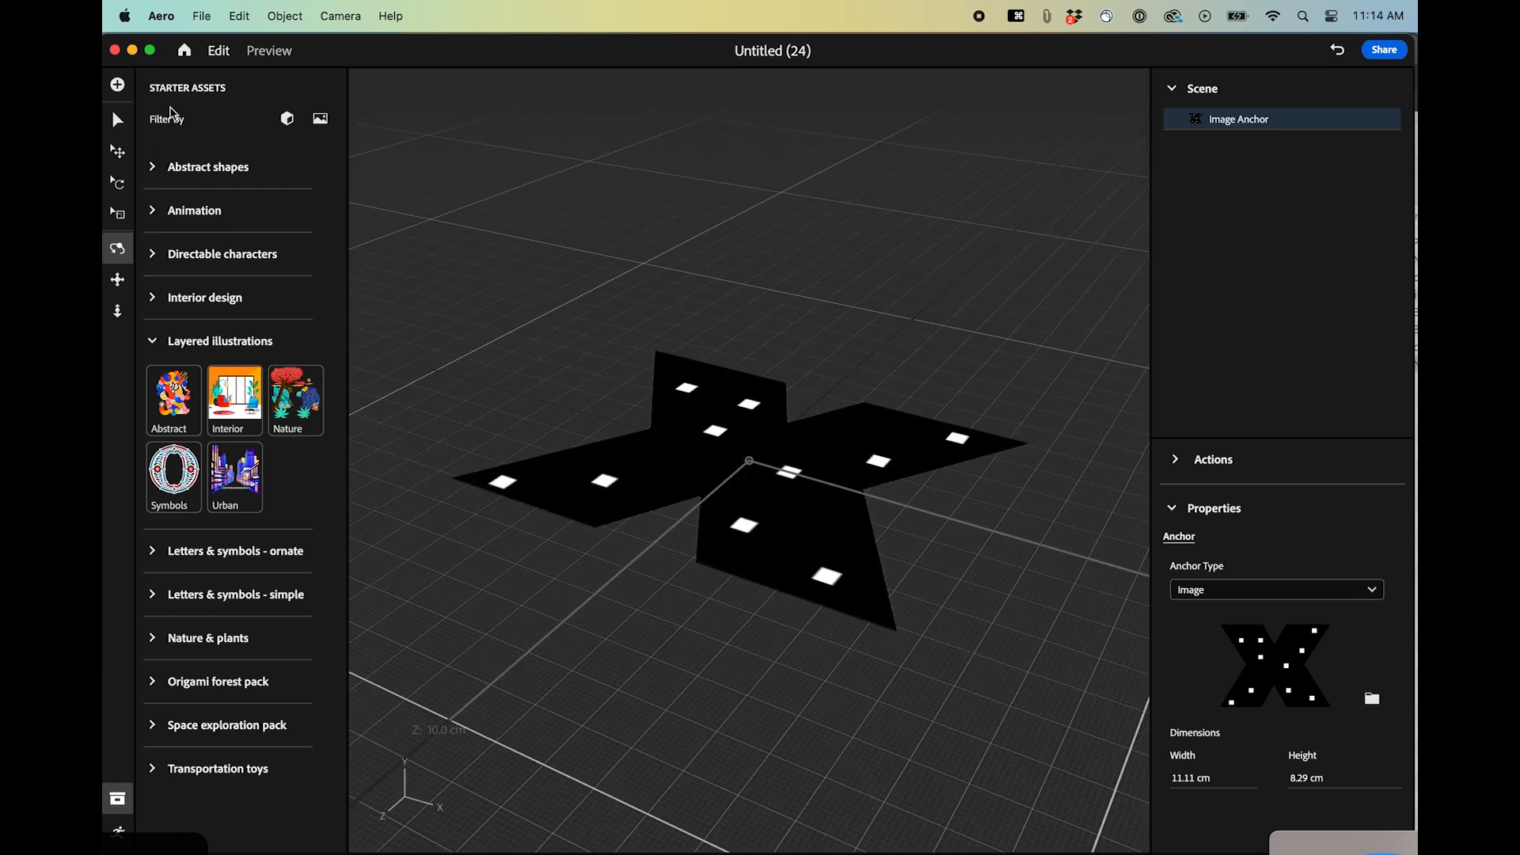
Import the layered X_illustrator.psd file into the scene
click(118, 85)
click(613, 340)
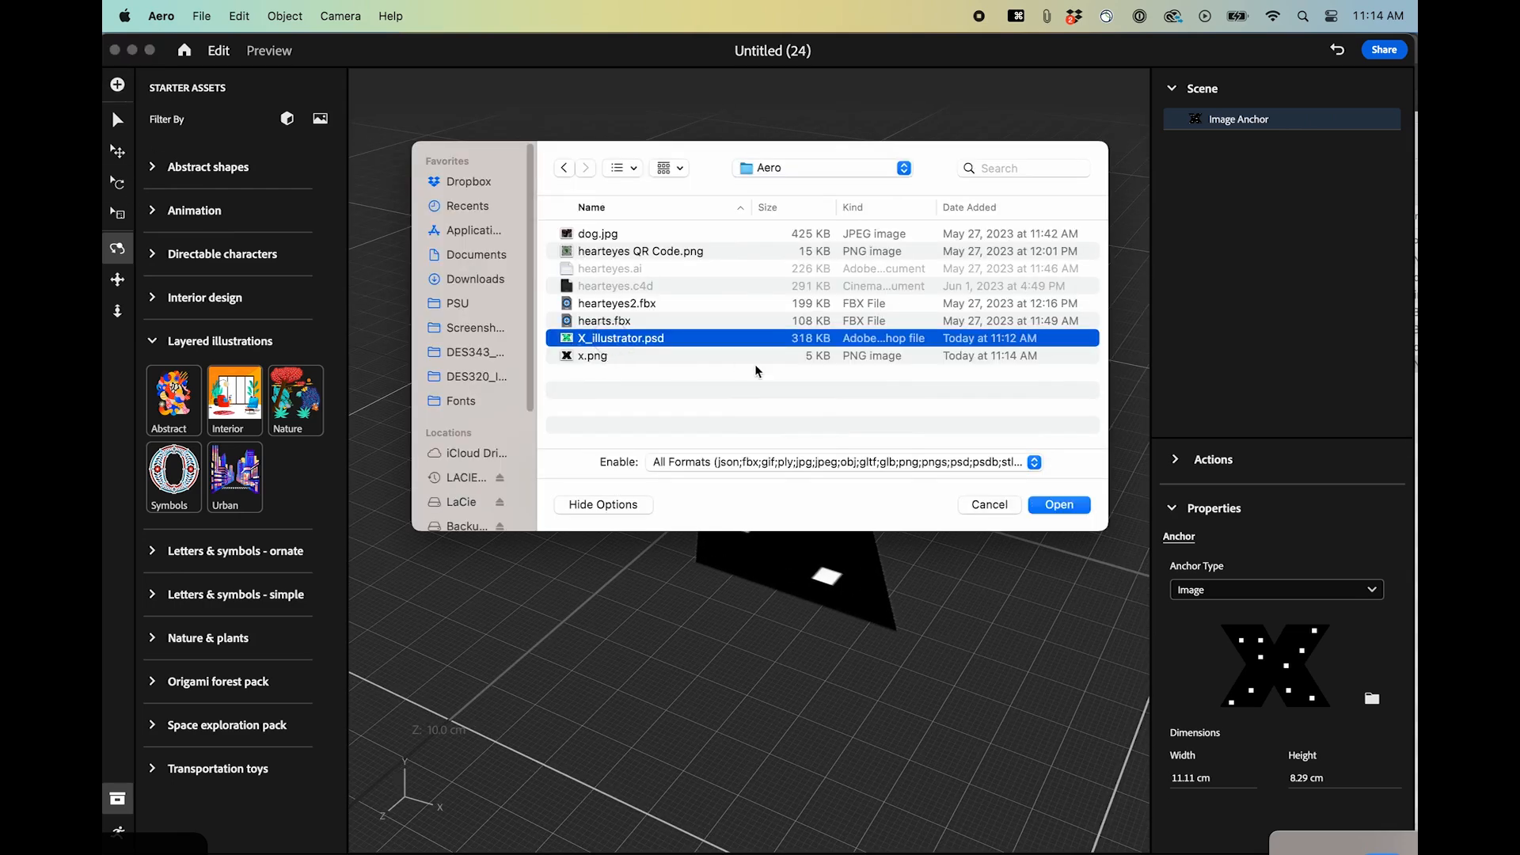
click(1060, 505)
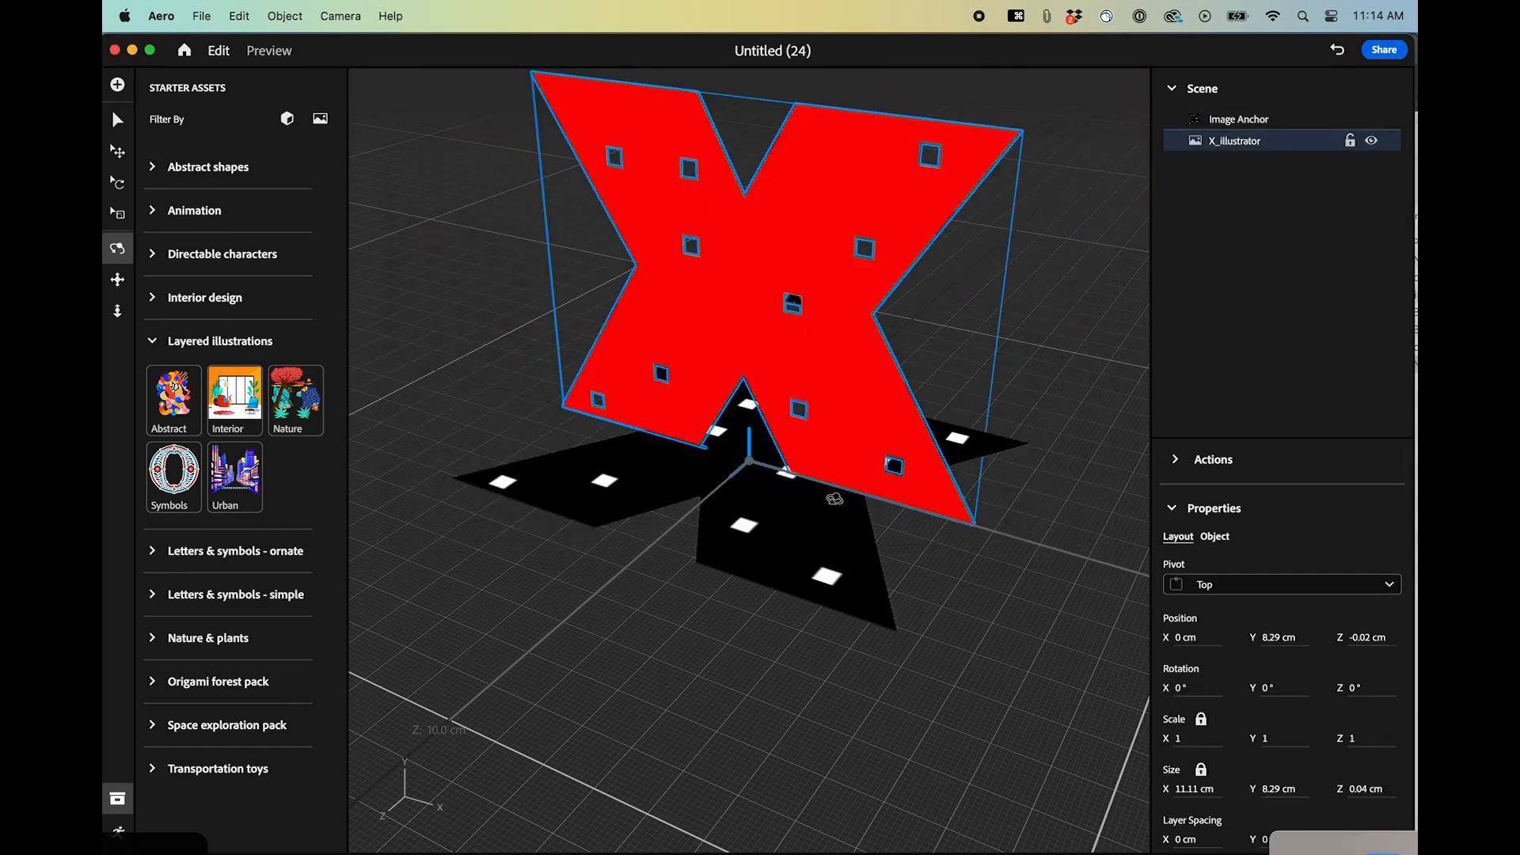
Set the imported X's X rotation to 90° so it lies parallel to the anchor image
click(1181, 688)
text(90)
key(Return)
scroll(744, 469, down, 5)
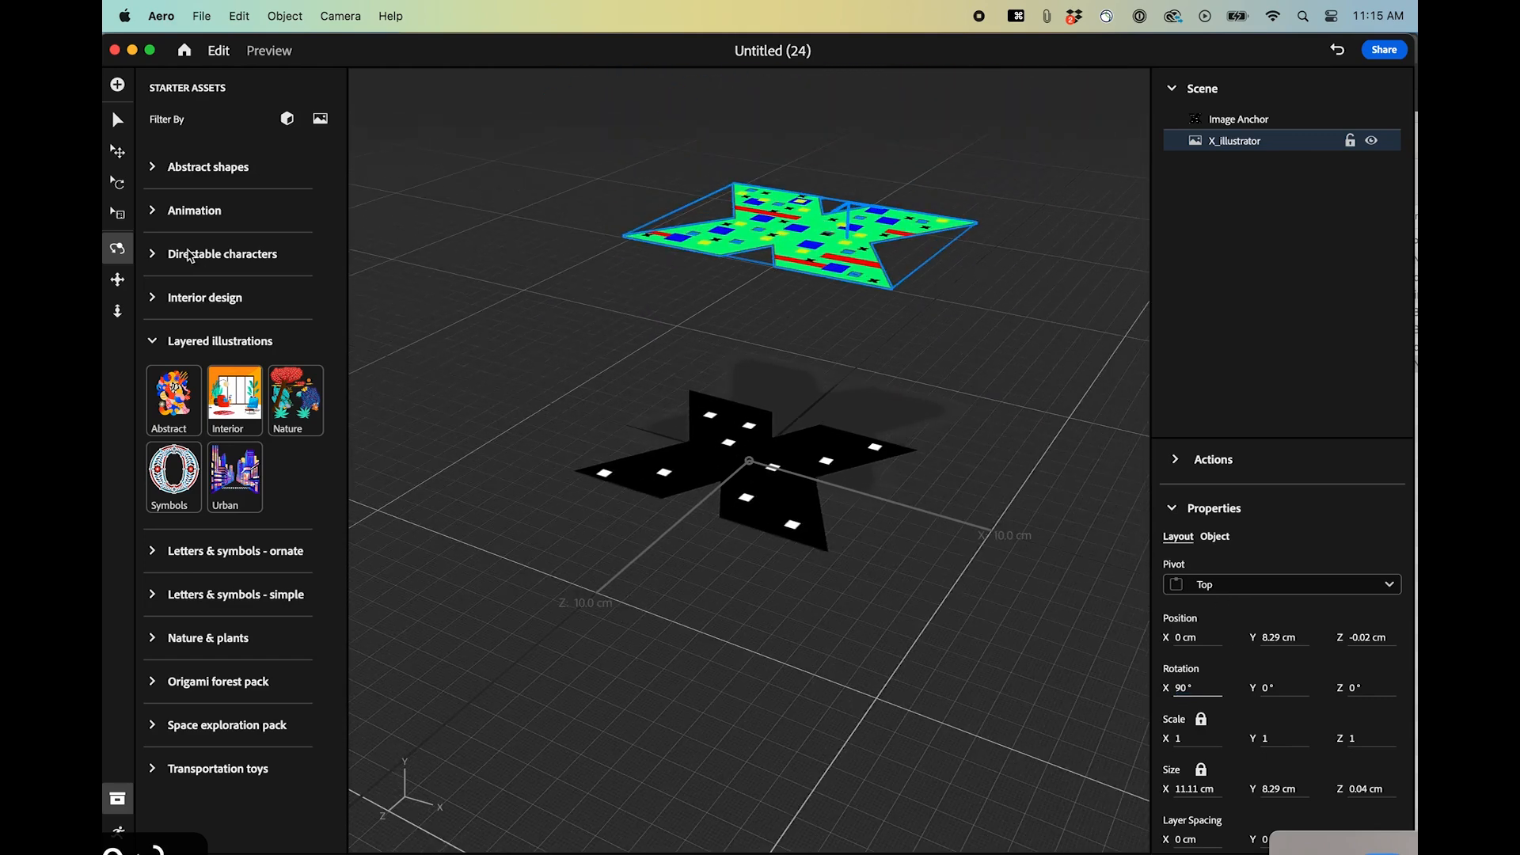
Align the flat X just above the anchor image by setting its position to Y 2.2 cm and Z 4.2 cm
click(118, 156)
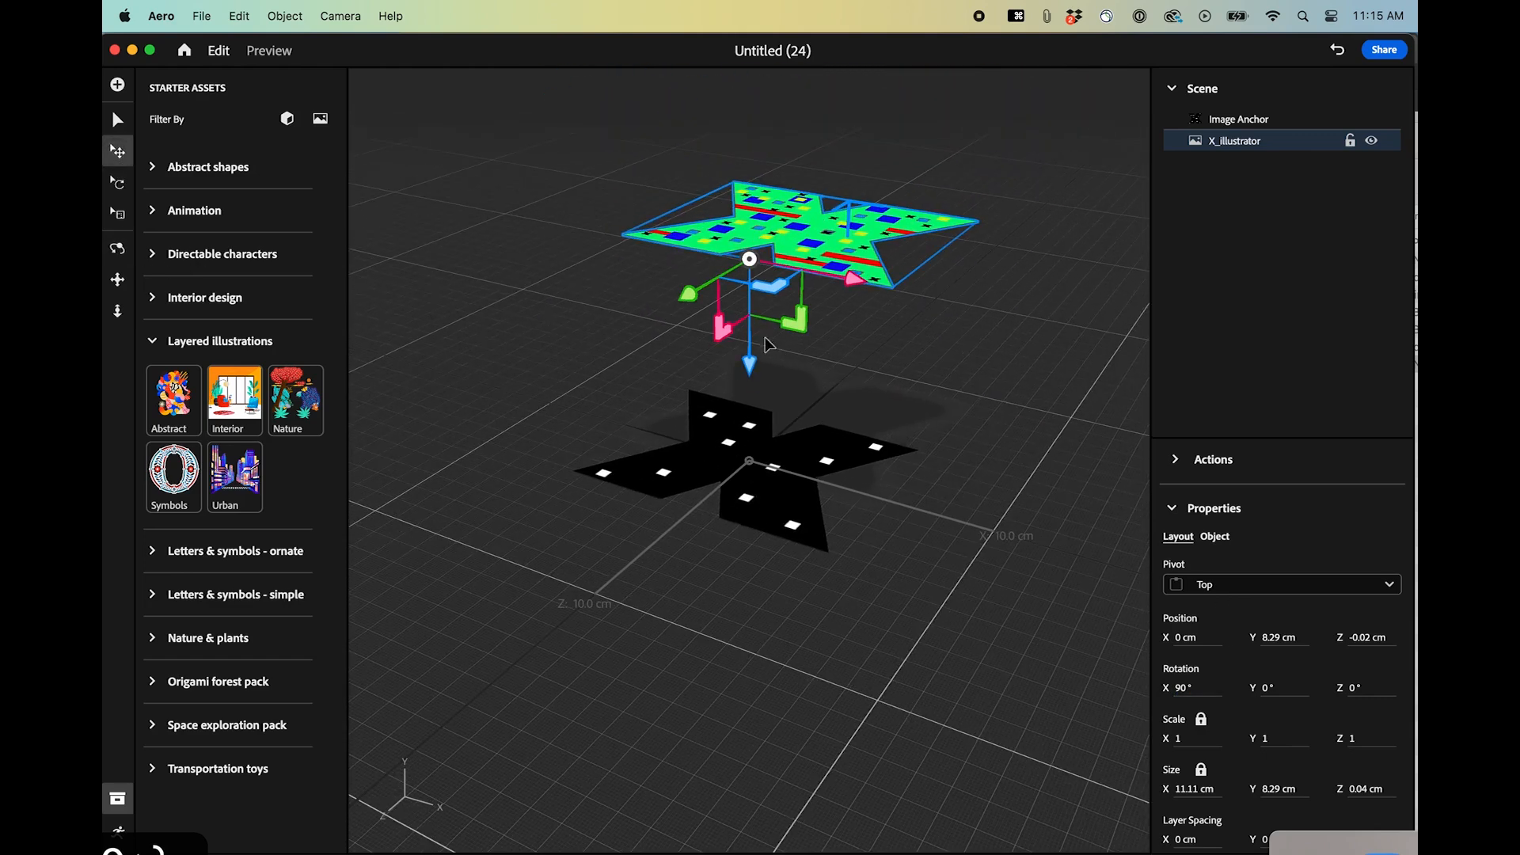
drag(688, 295, 608, 431)
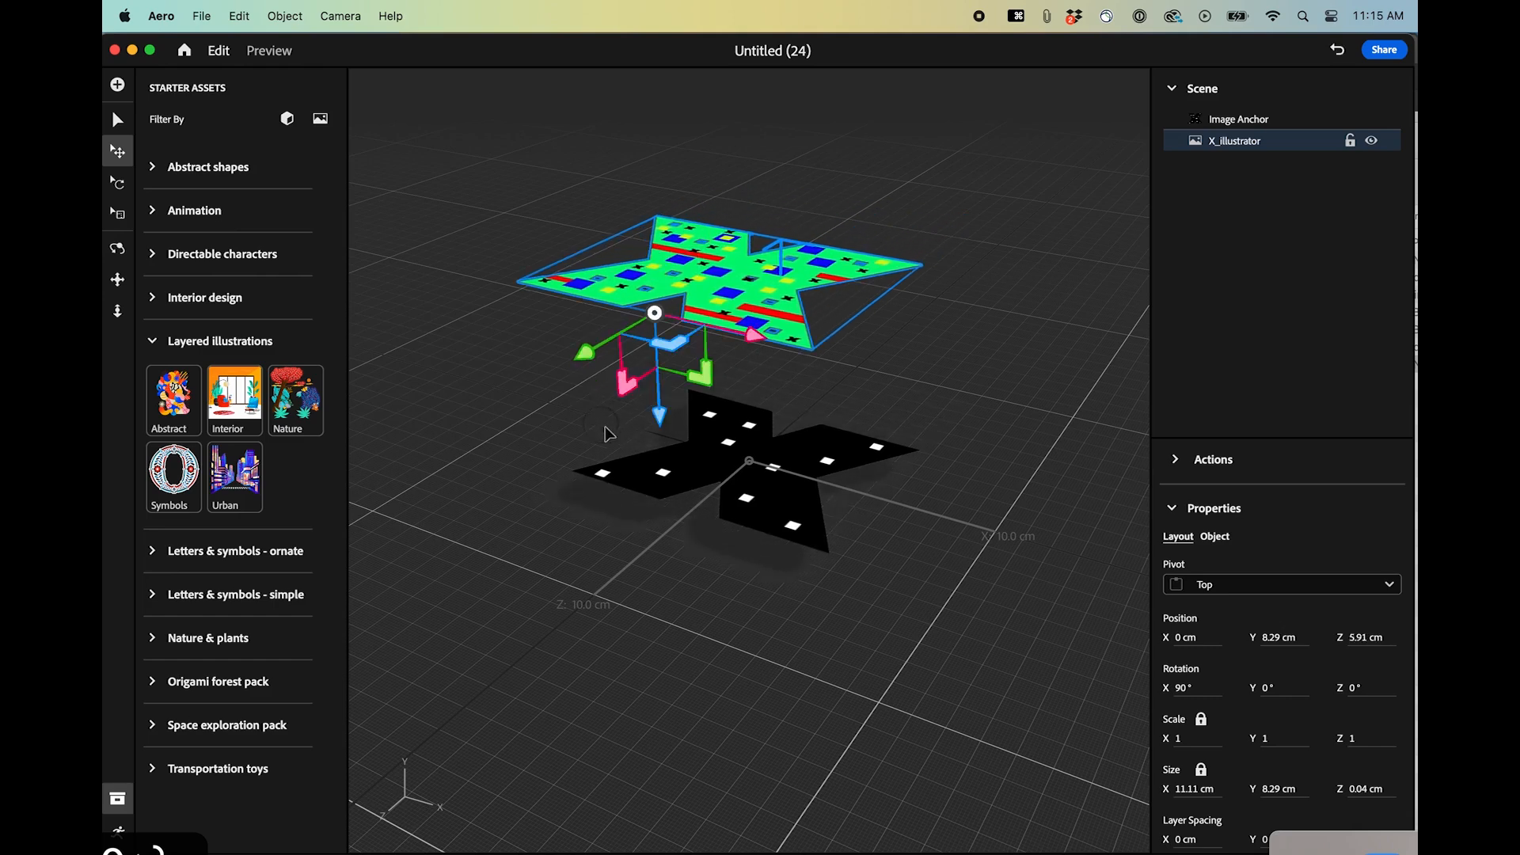
drag(746, 506, 792, 613)
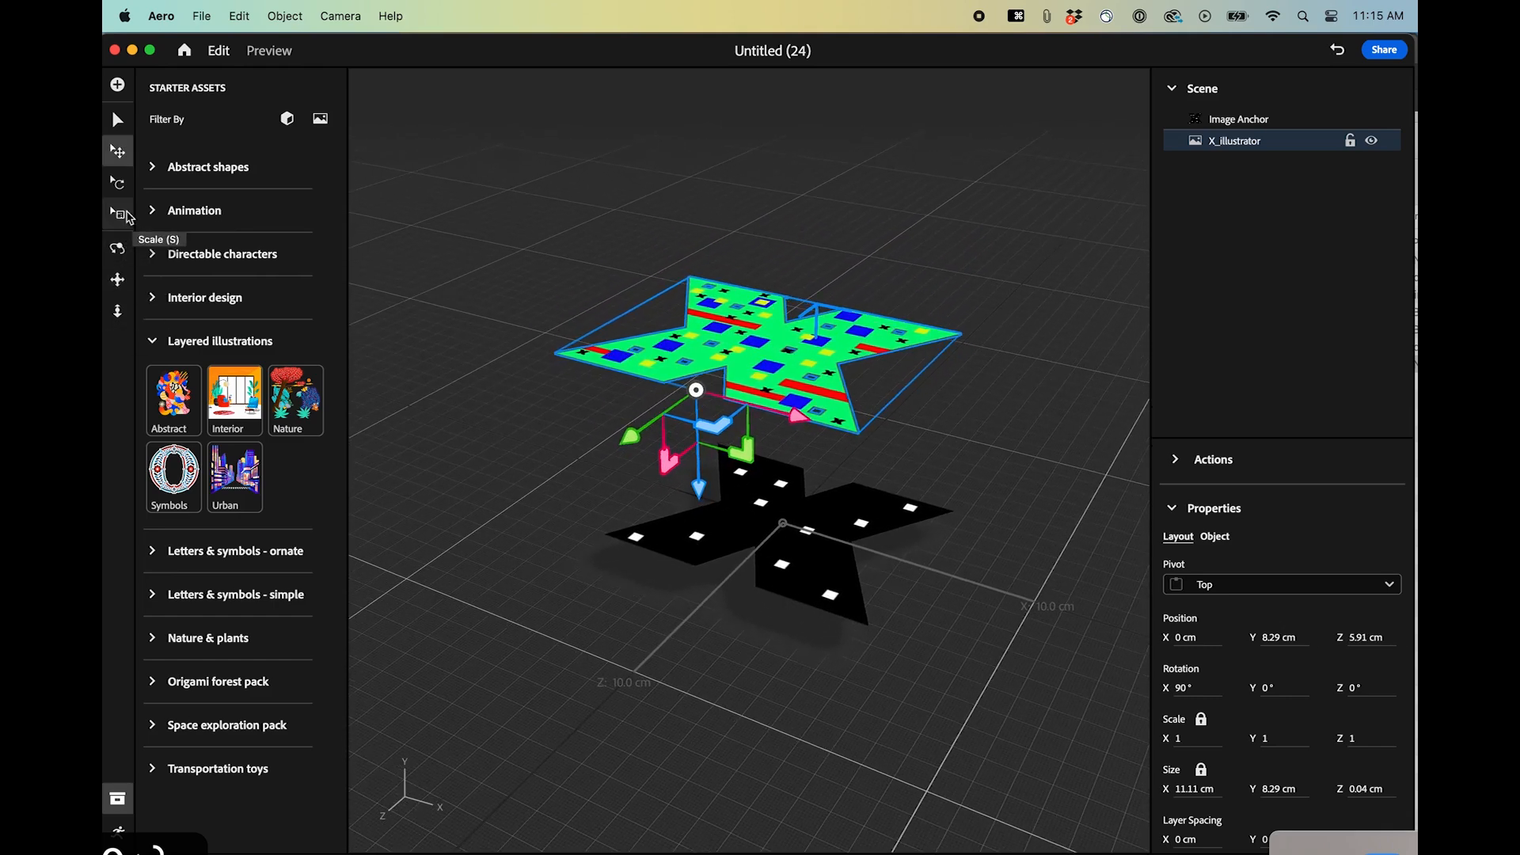
key(1)
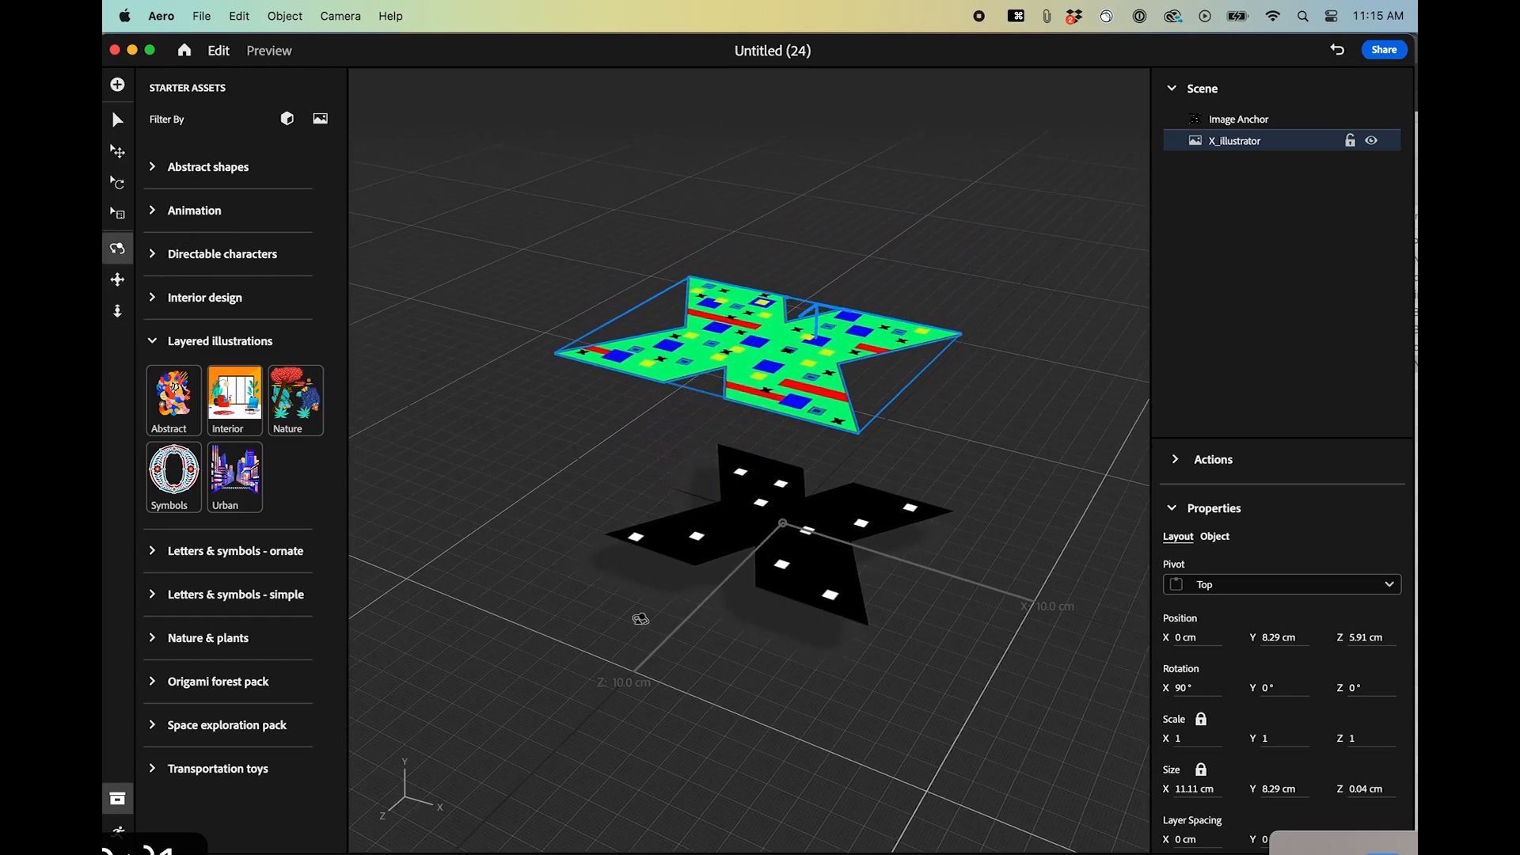
key(2)
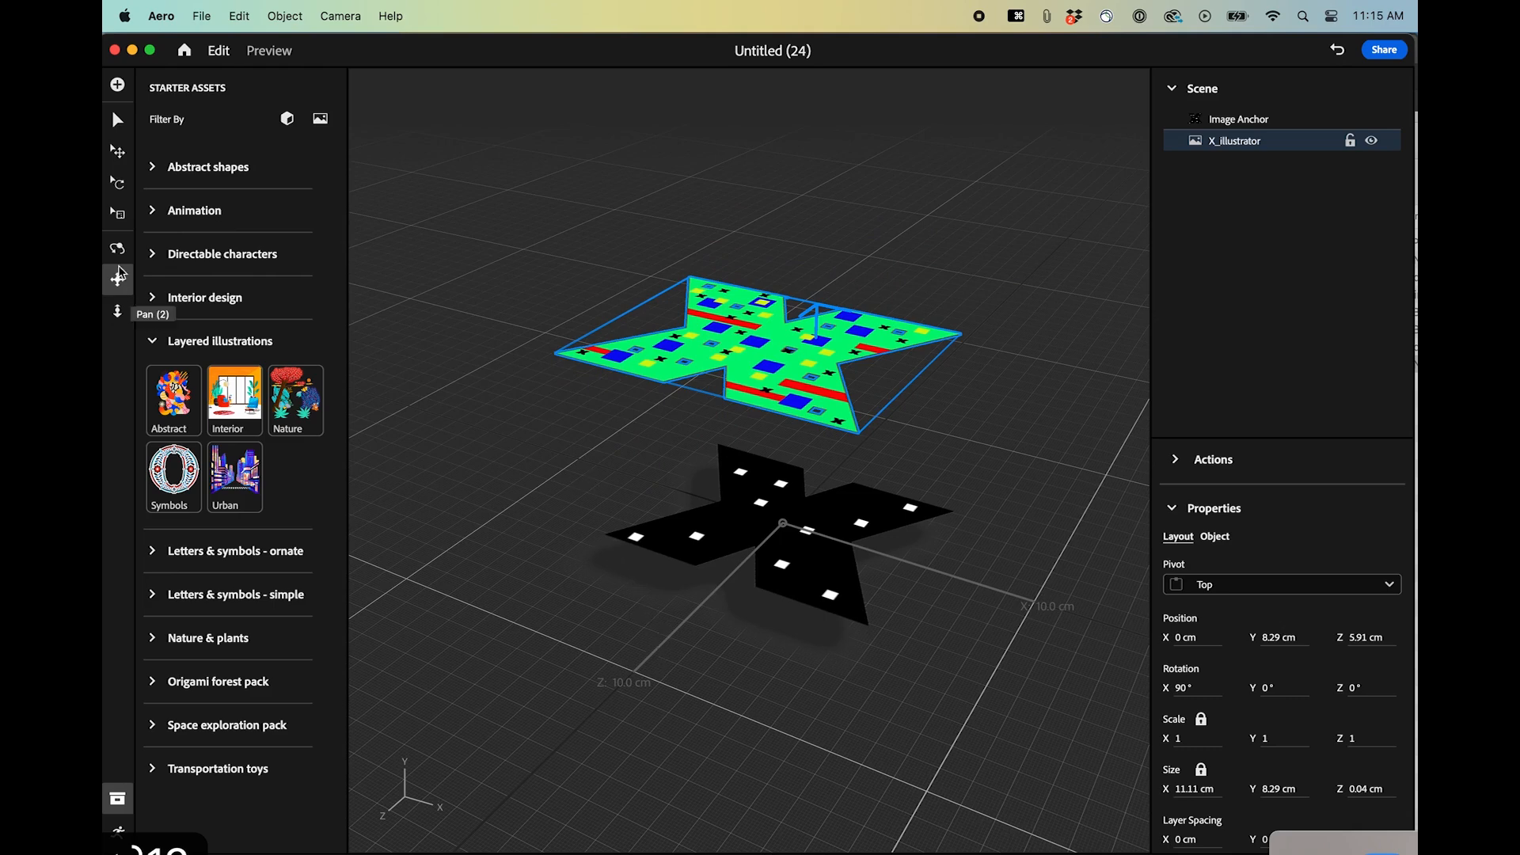
drag(569, 502, 893, 656)
key(1)
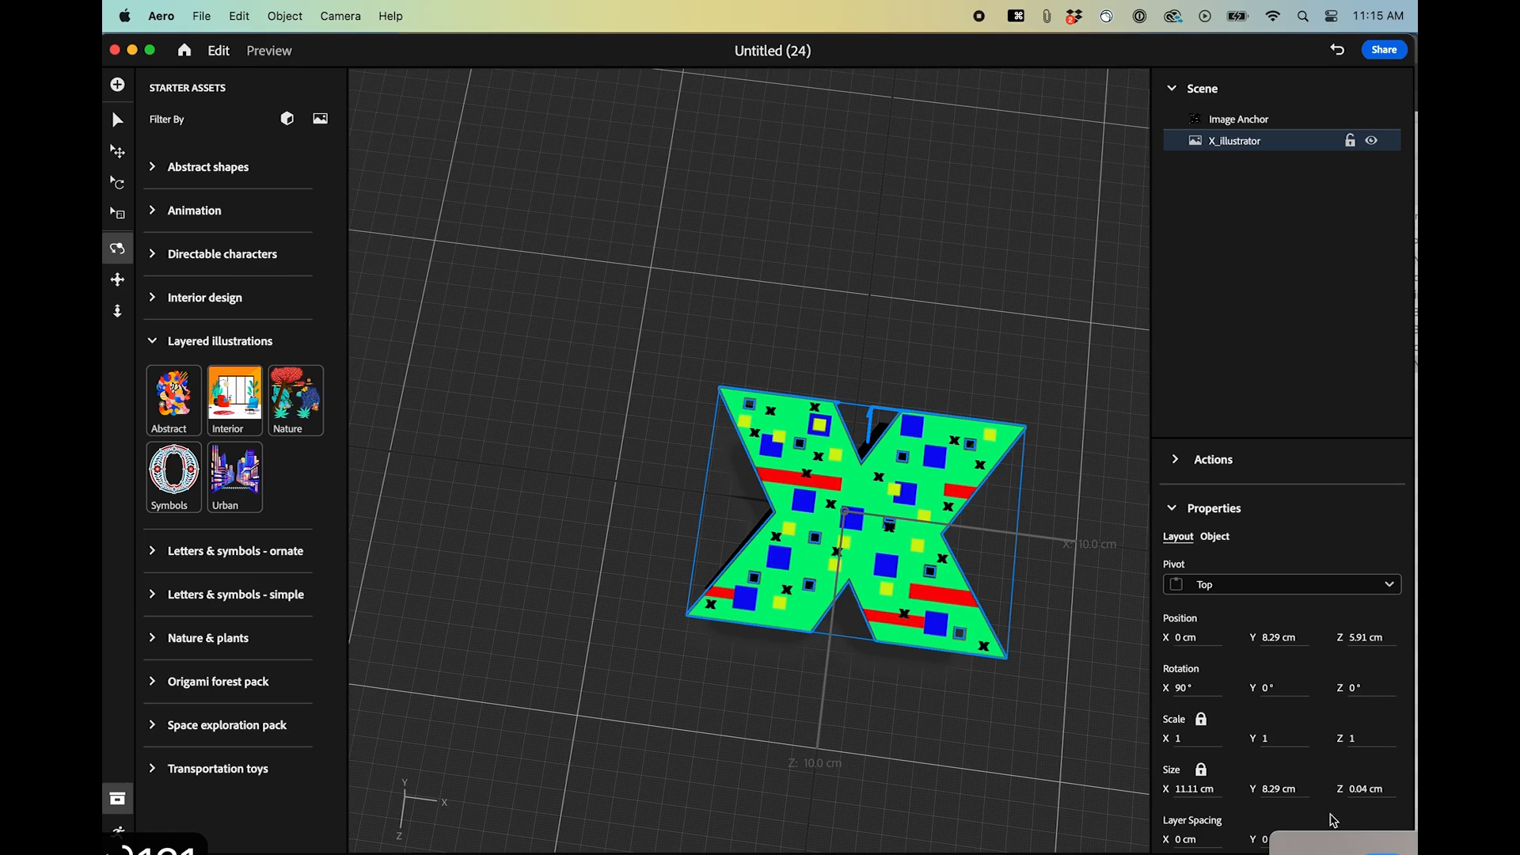
click(1369, 643)
mouse_move(1360, 639)
mouse_down()
mouse_move(1180, 622)
mouse_move(1172, 639)
mouse_move(1356, 641)
mouse_up()
scroll(844, 662, down, 1)
drag(845, 662, 687, 546)
click(1363, 642)
drag(1271, 641, 1294, 643)
Spread the X's layers with a Z layer spacing of -3.6 cm and raise the artwork to Y 8.8 cm
mouse_move(1346, 852)
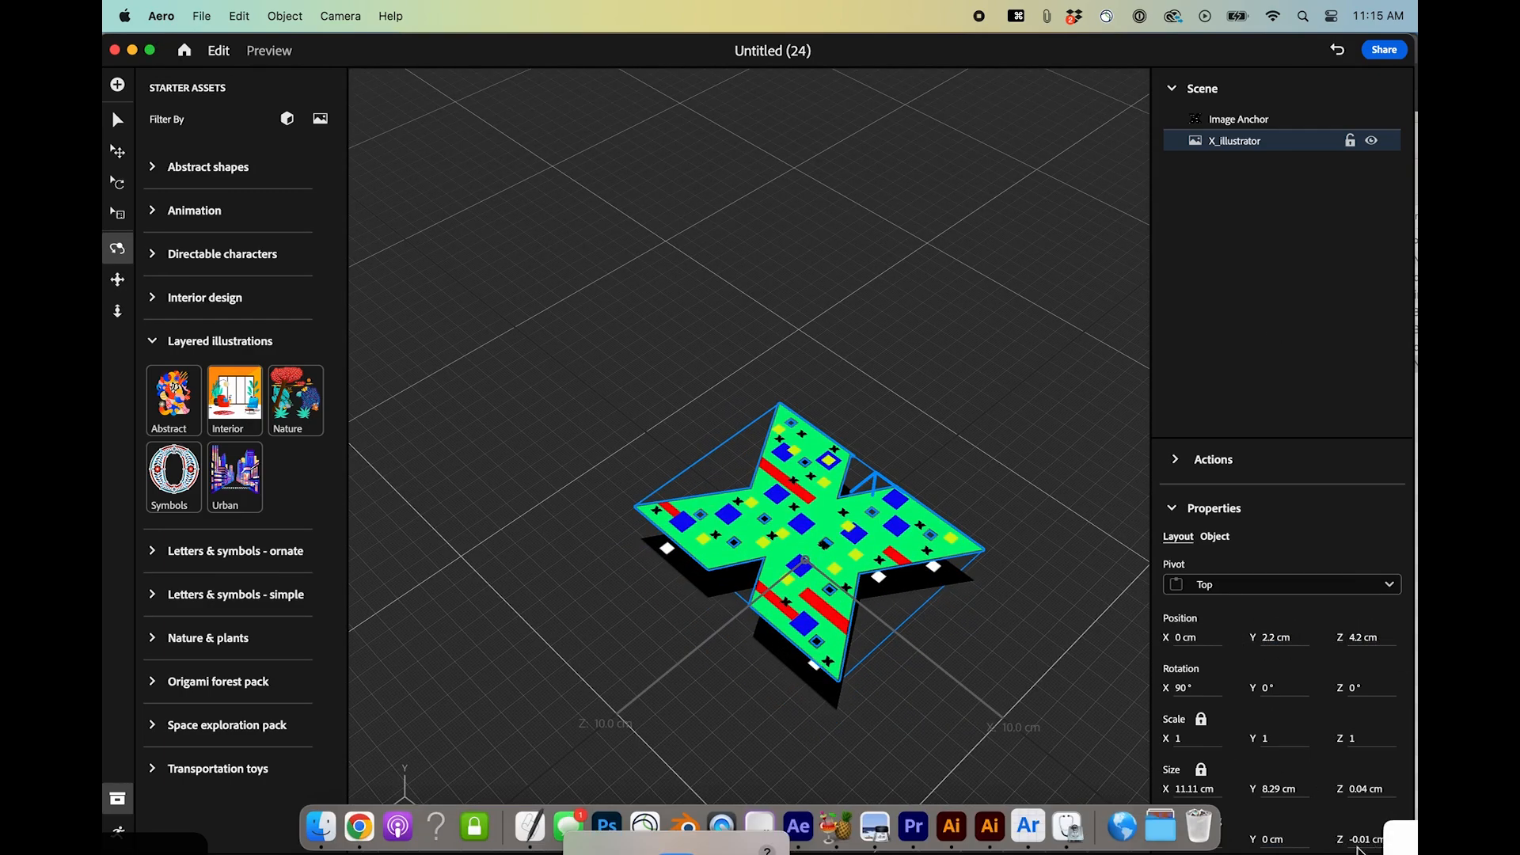
drag(1363, 846, 1337, 846)
drag(1278, 644, 1327, 638)
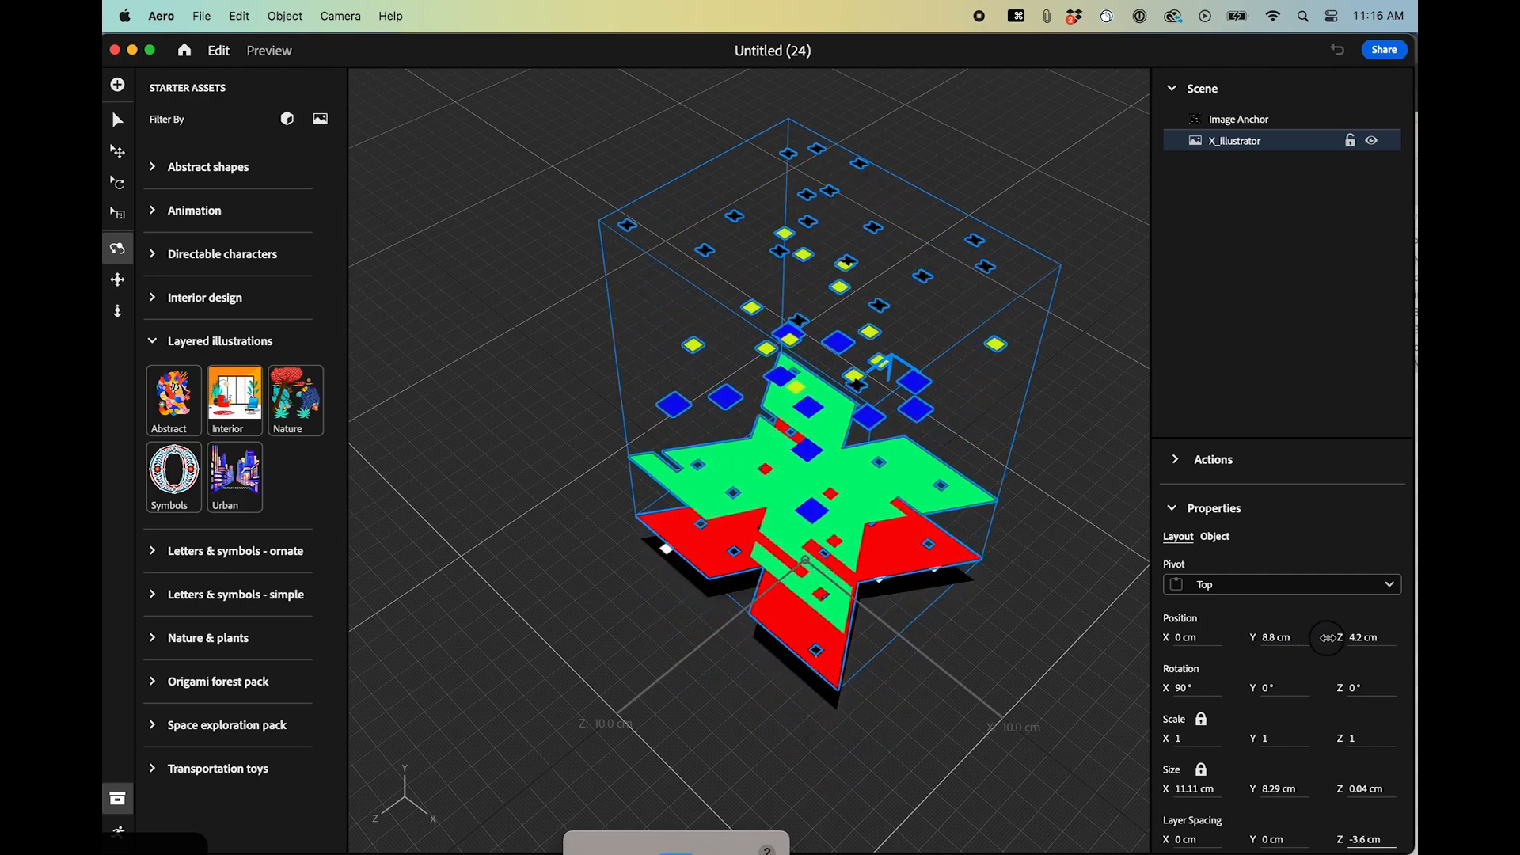
Preview the scene and examine the separated layers from different angles
drag(975, 546, 1012, 623)
mouse_move(914, 657)
mouse_down()
mouse_move(784, 520)
mouse_move(910, 657)
mouse_up()
click(279, 55)
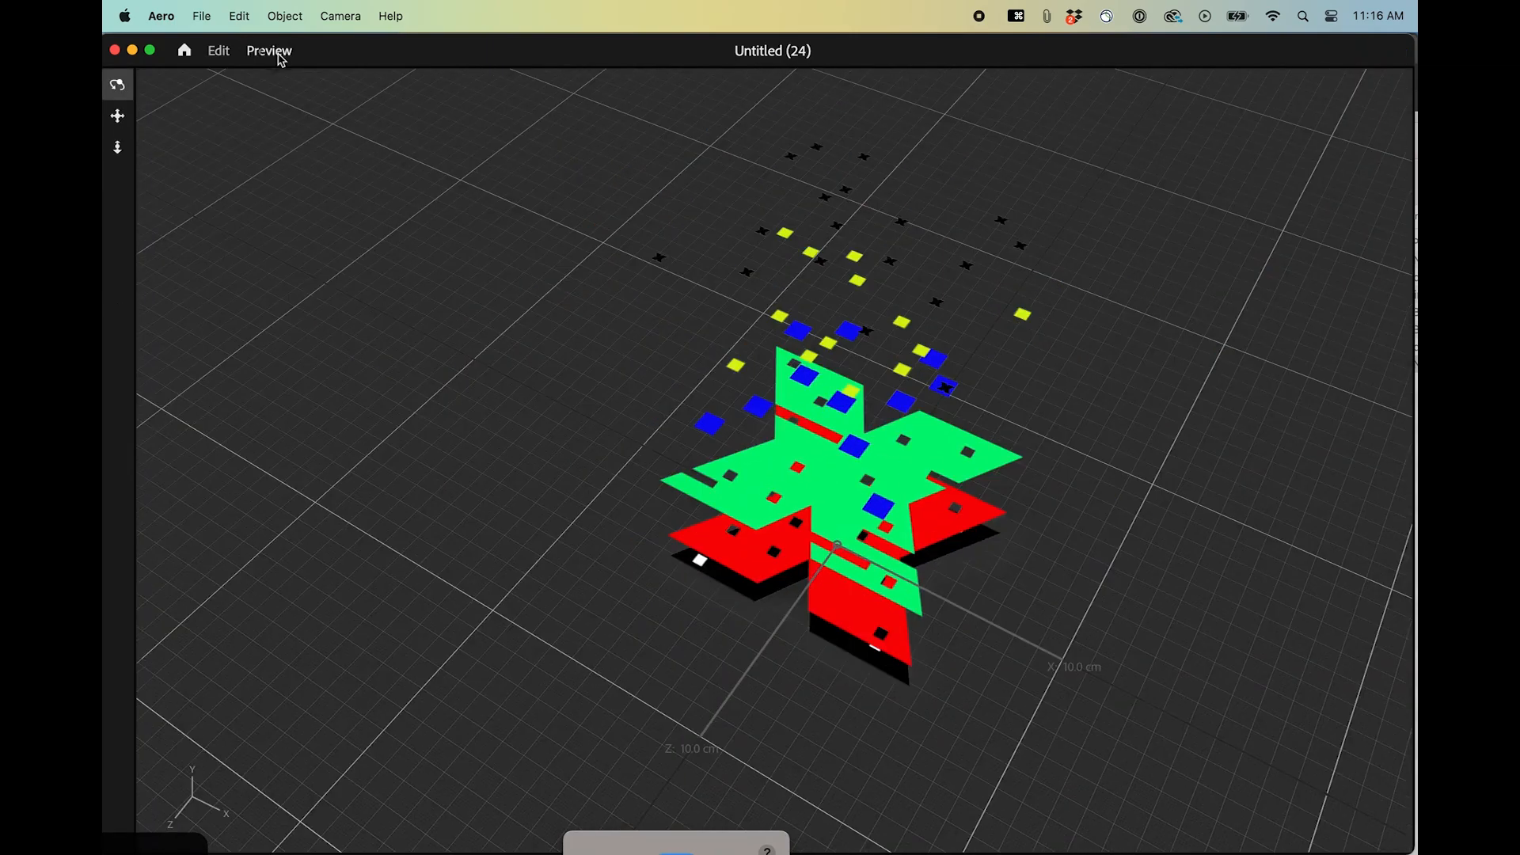
drag(917, 543, 895, 513)
Tighten the Z layer spacing to -0.7 cm, lower the artwork to Y 2.9 cm, and preview the scene
click(220, 51)
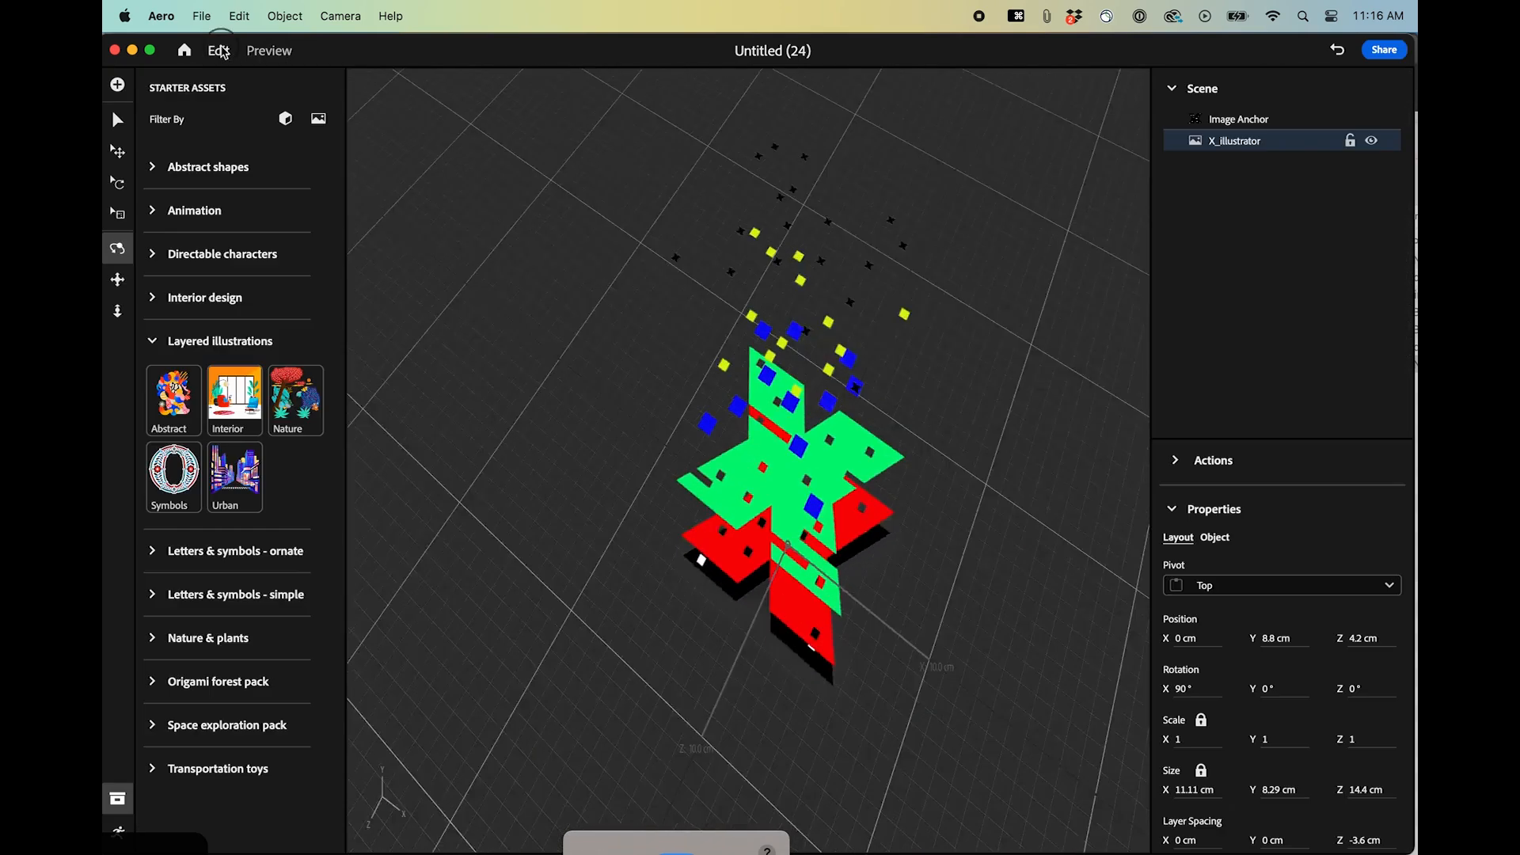
mouse_move(1363, 842)
mouse_down()
mouse_move(1382, 841)
mouse_move(1365, 842)
mouse_up()
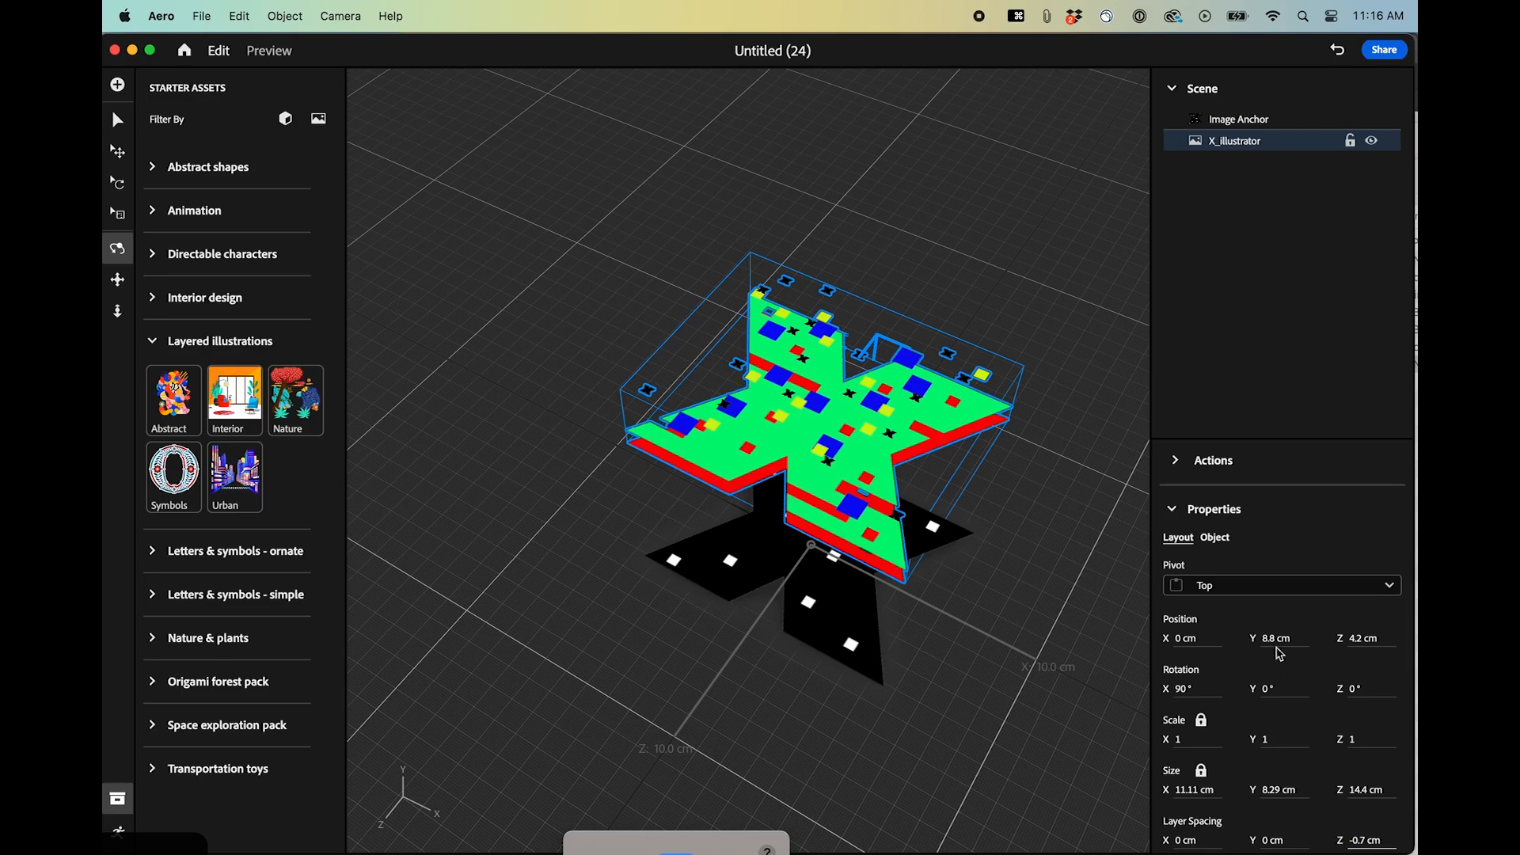
drag(1277, 641, 1233, 643)
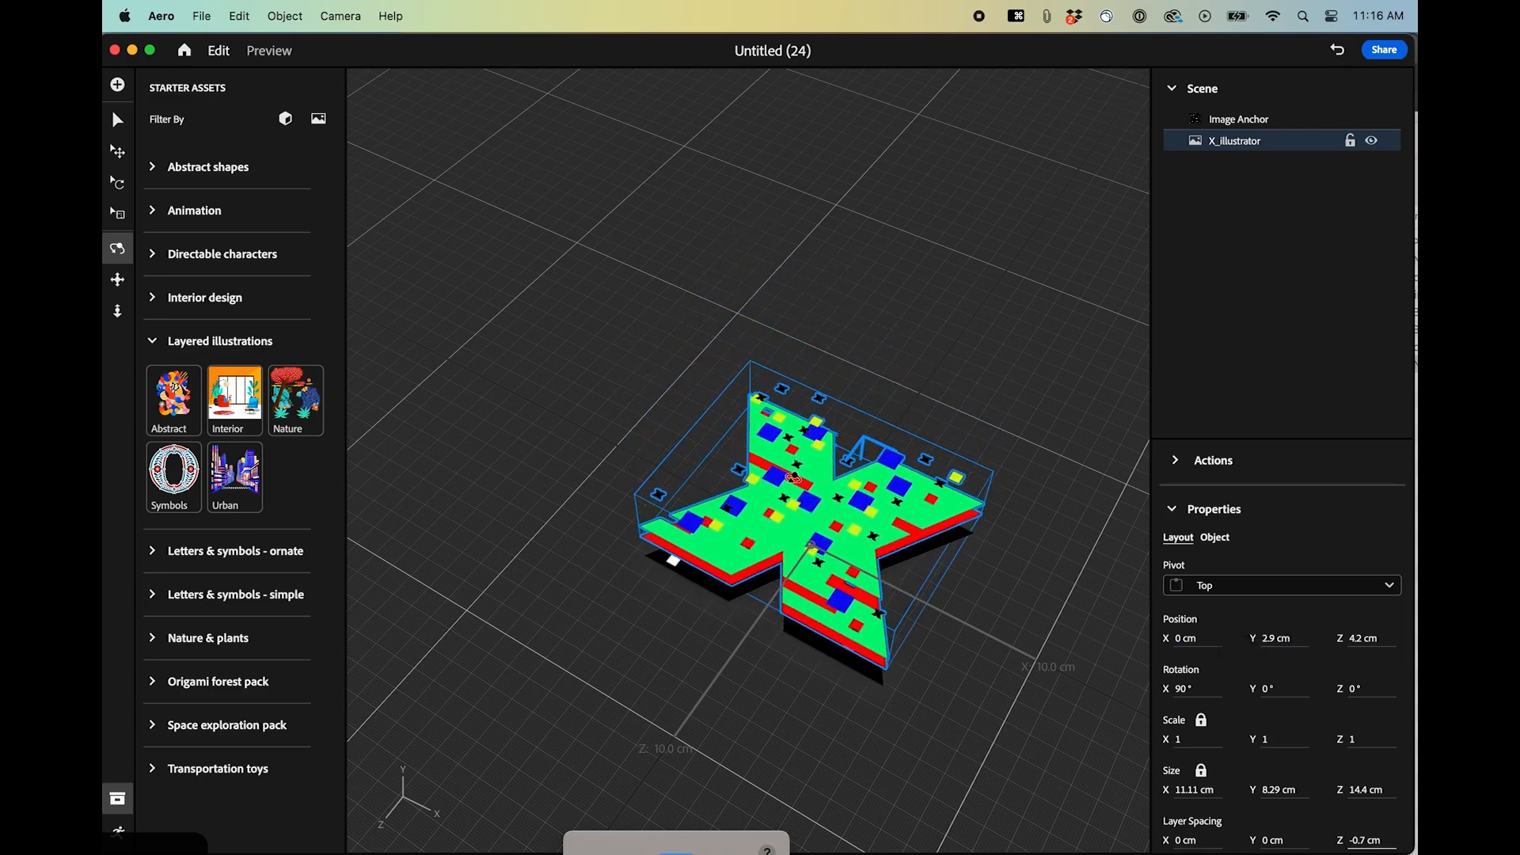
click(269, 51)
drag(678, 631, 697, 657)
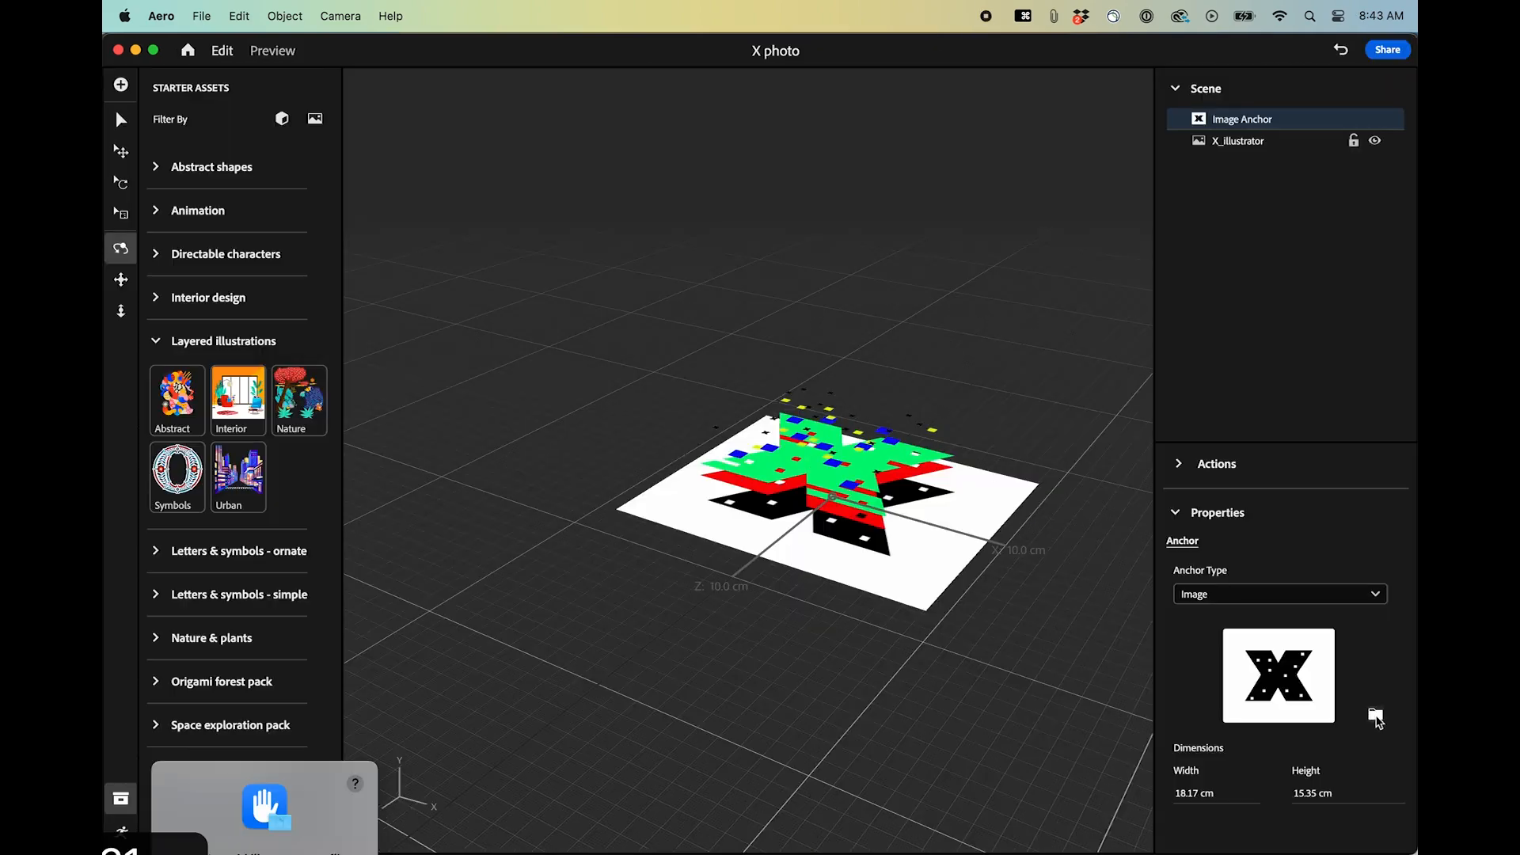
Replace the anchor image in the X photo project with the X_photo picture of the printed letter
click(1375, 715)
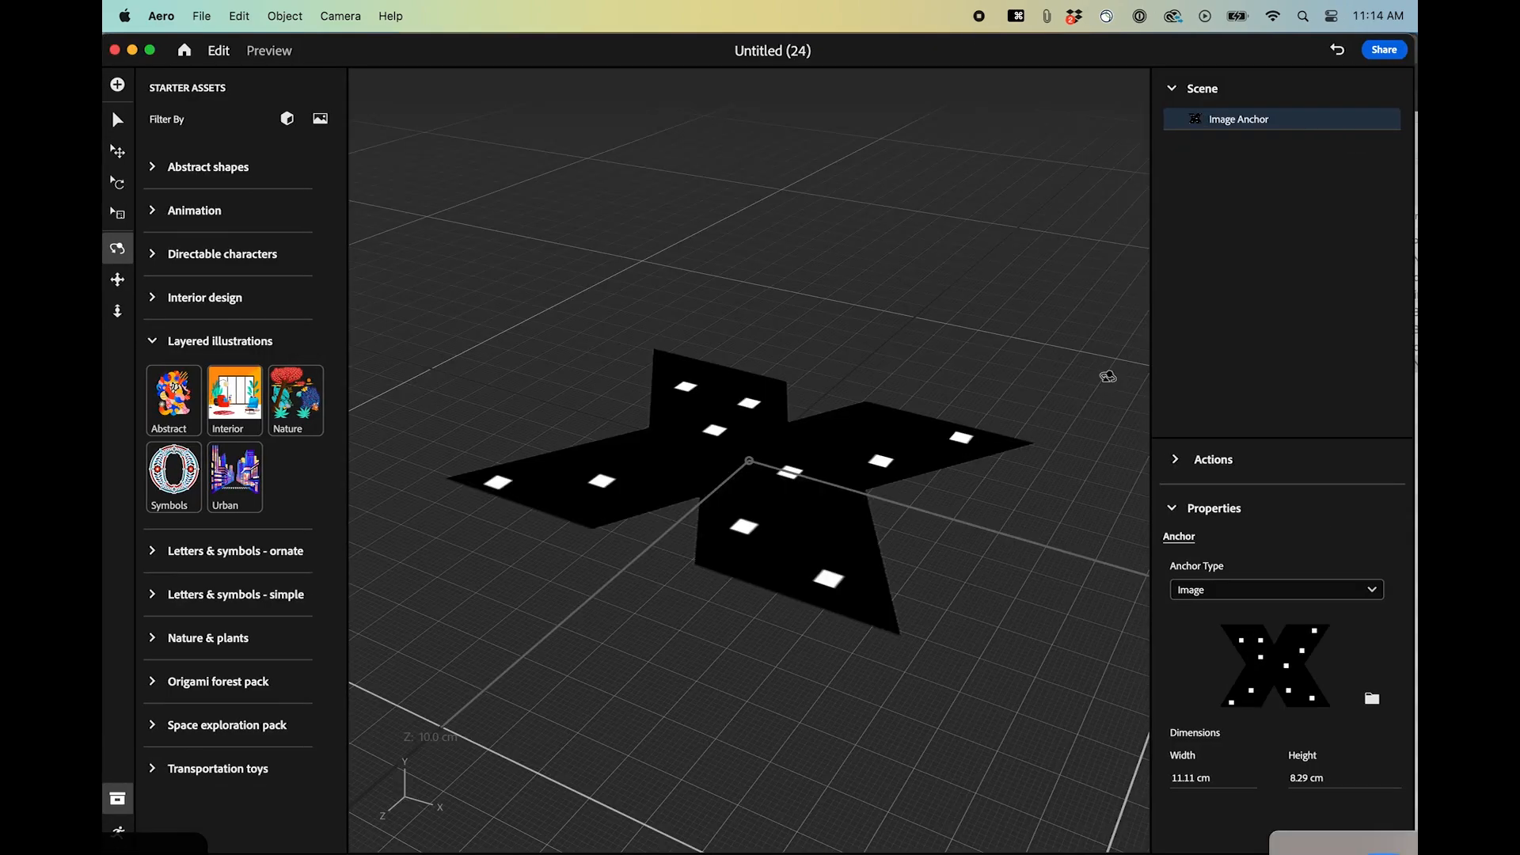
scroll(1107, 377, down, 1)
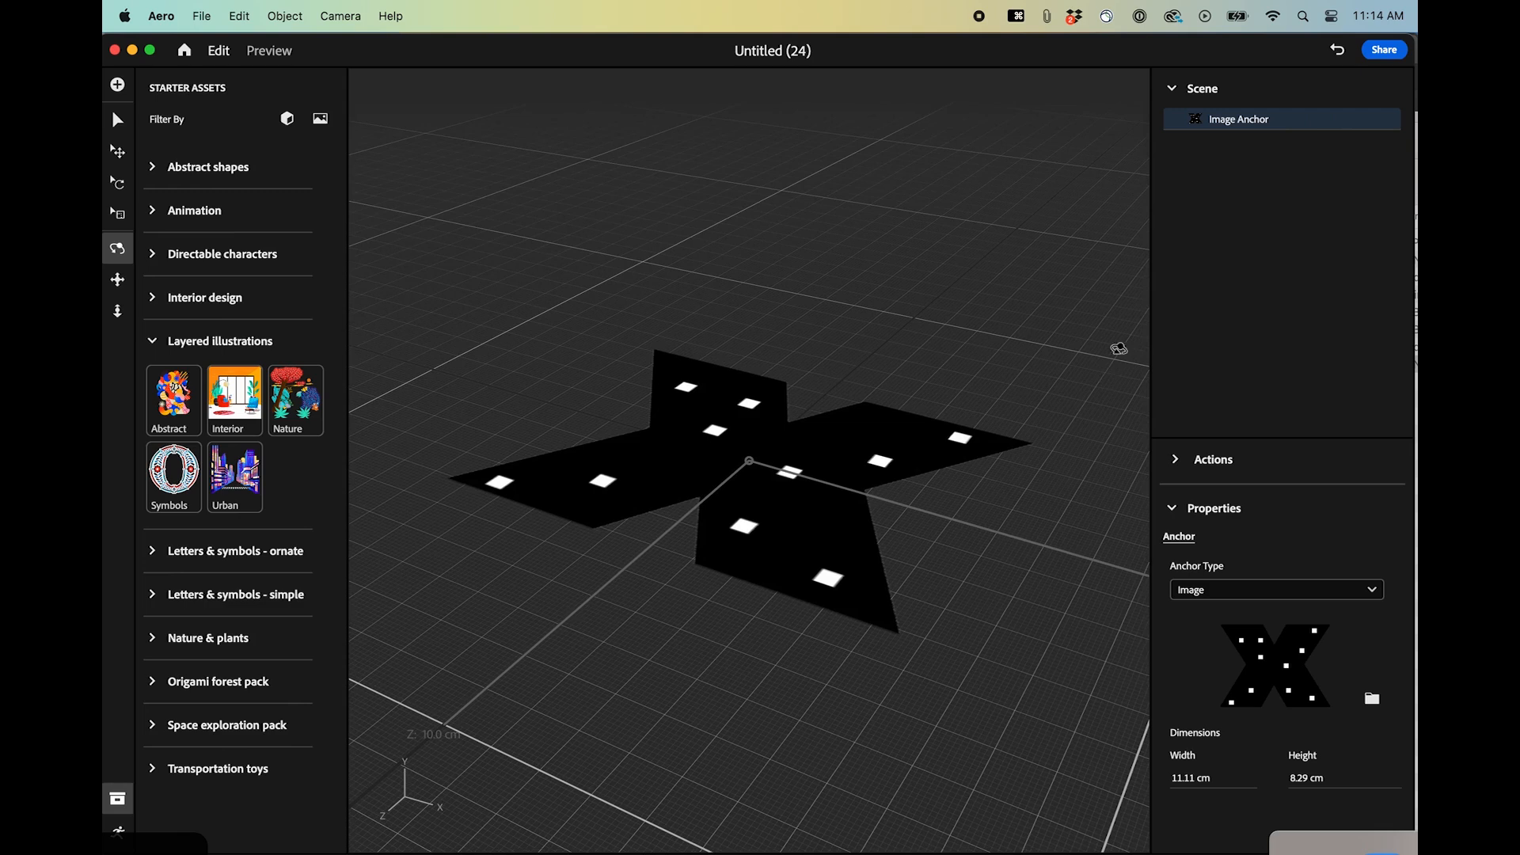
scroll(1129, 301, down, 1)
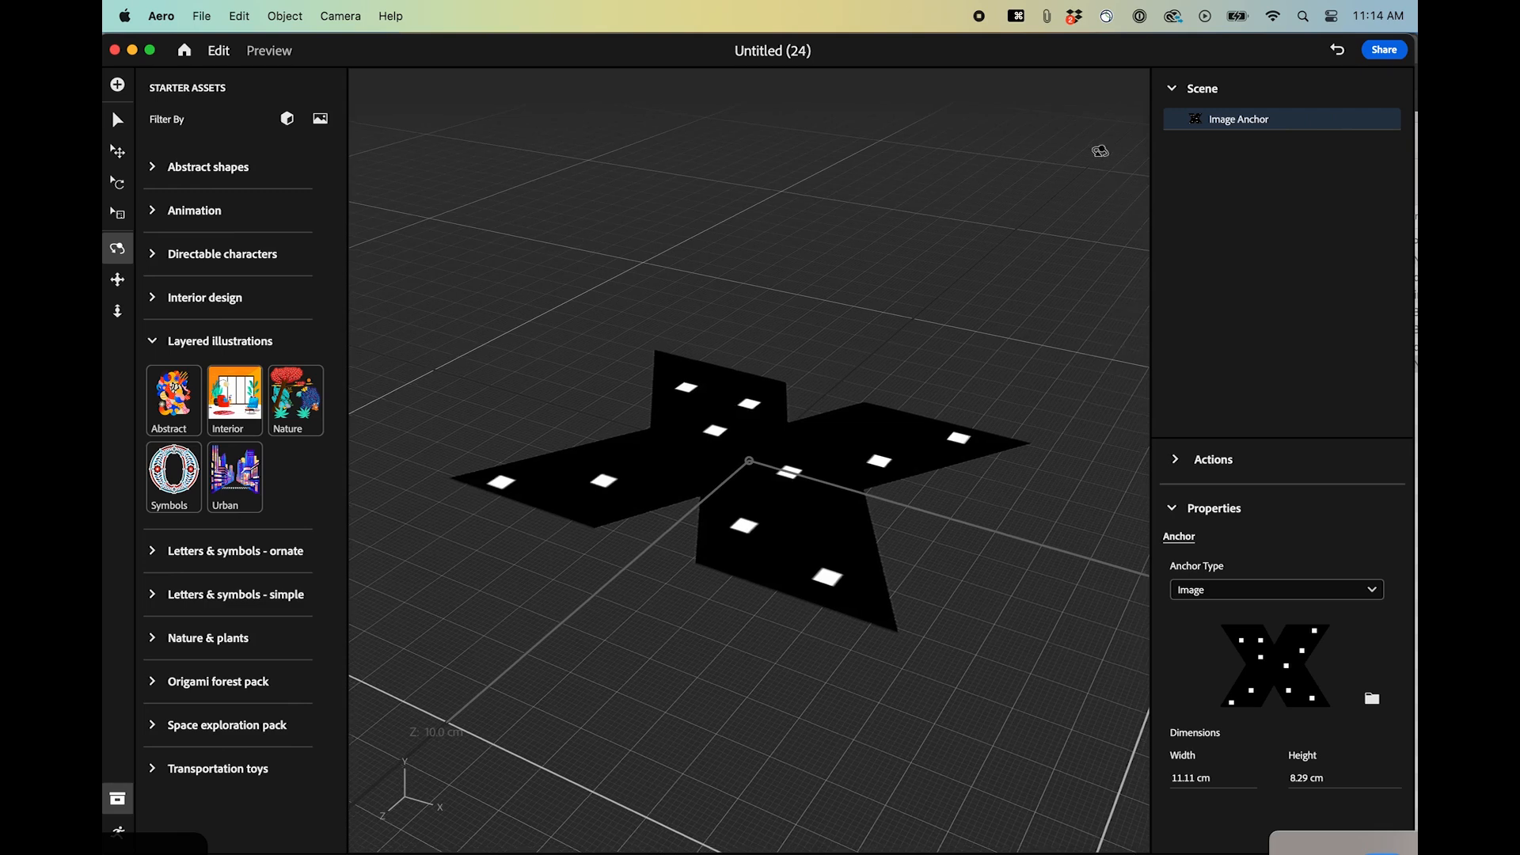
scroll(749, 460, down, 1)
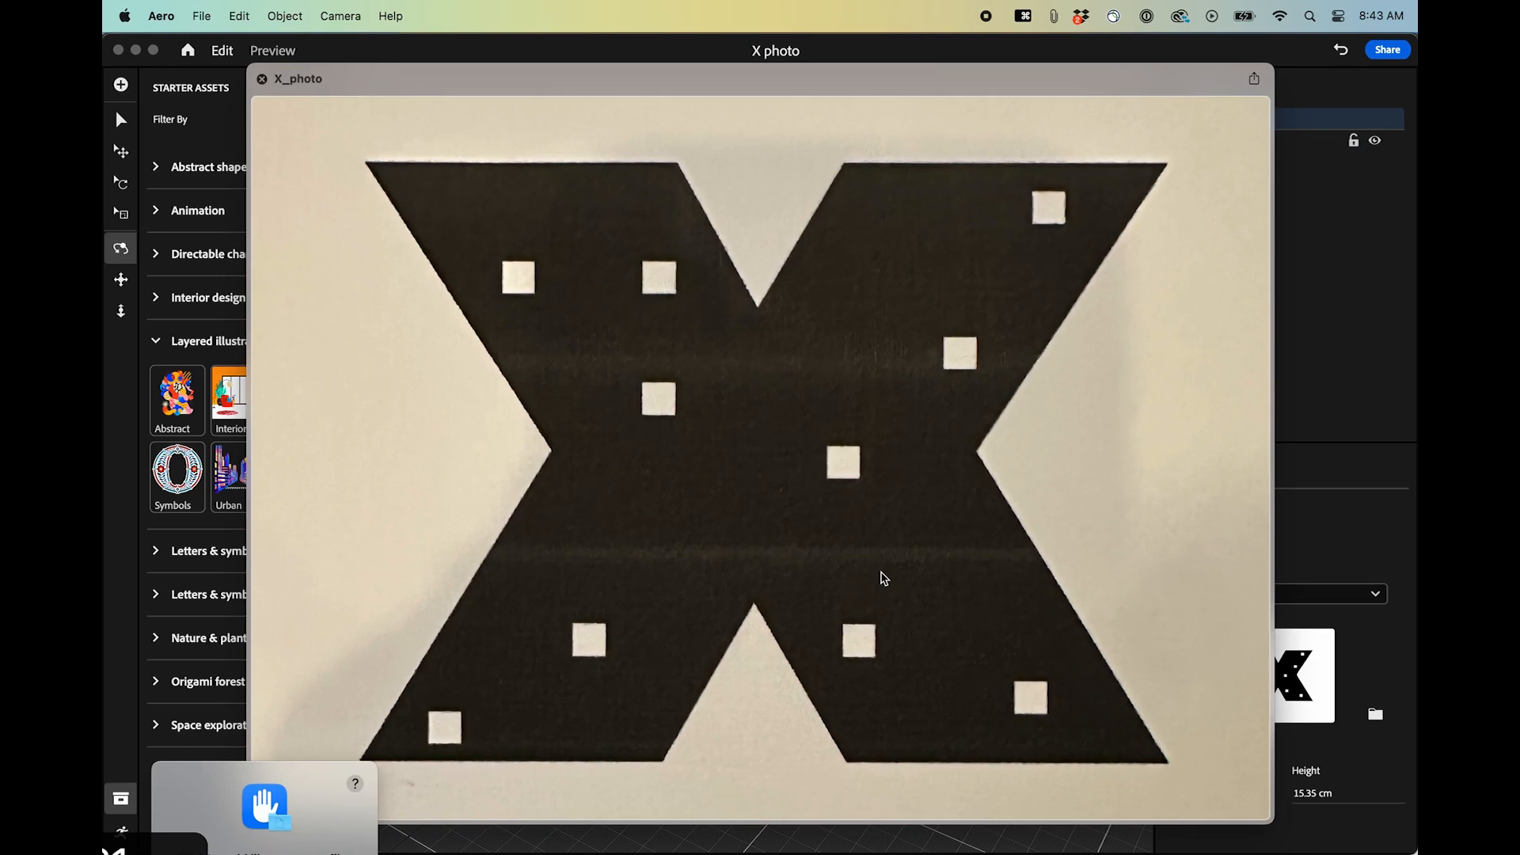
key(space)
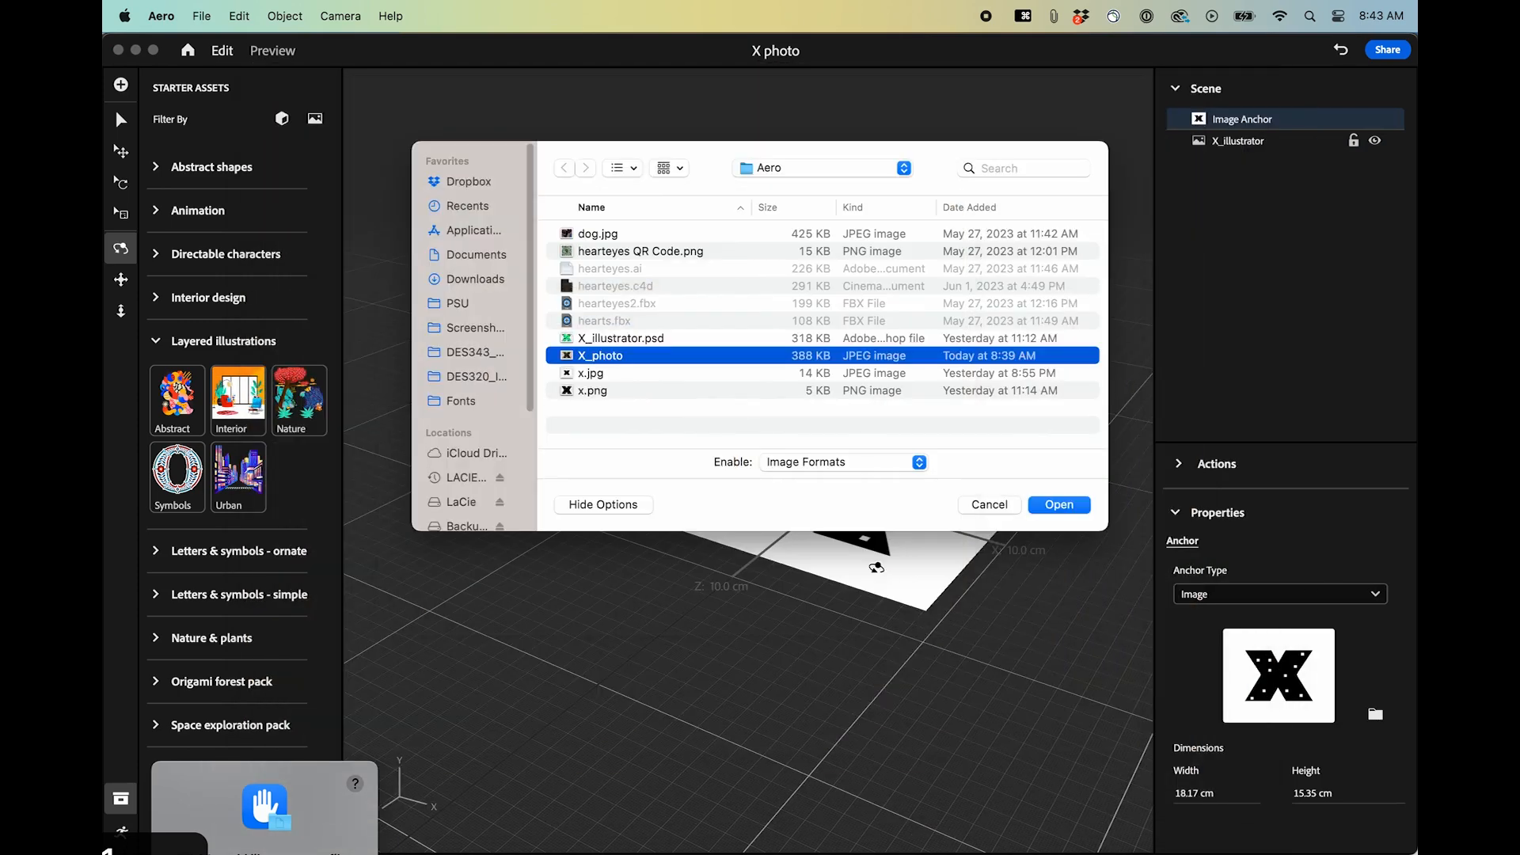
key(Return)
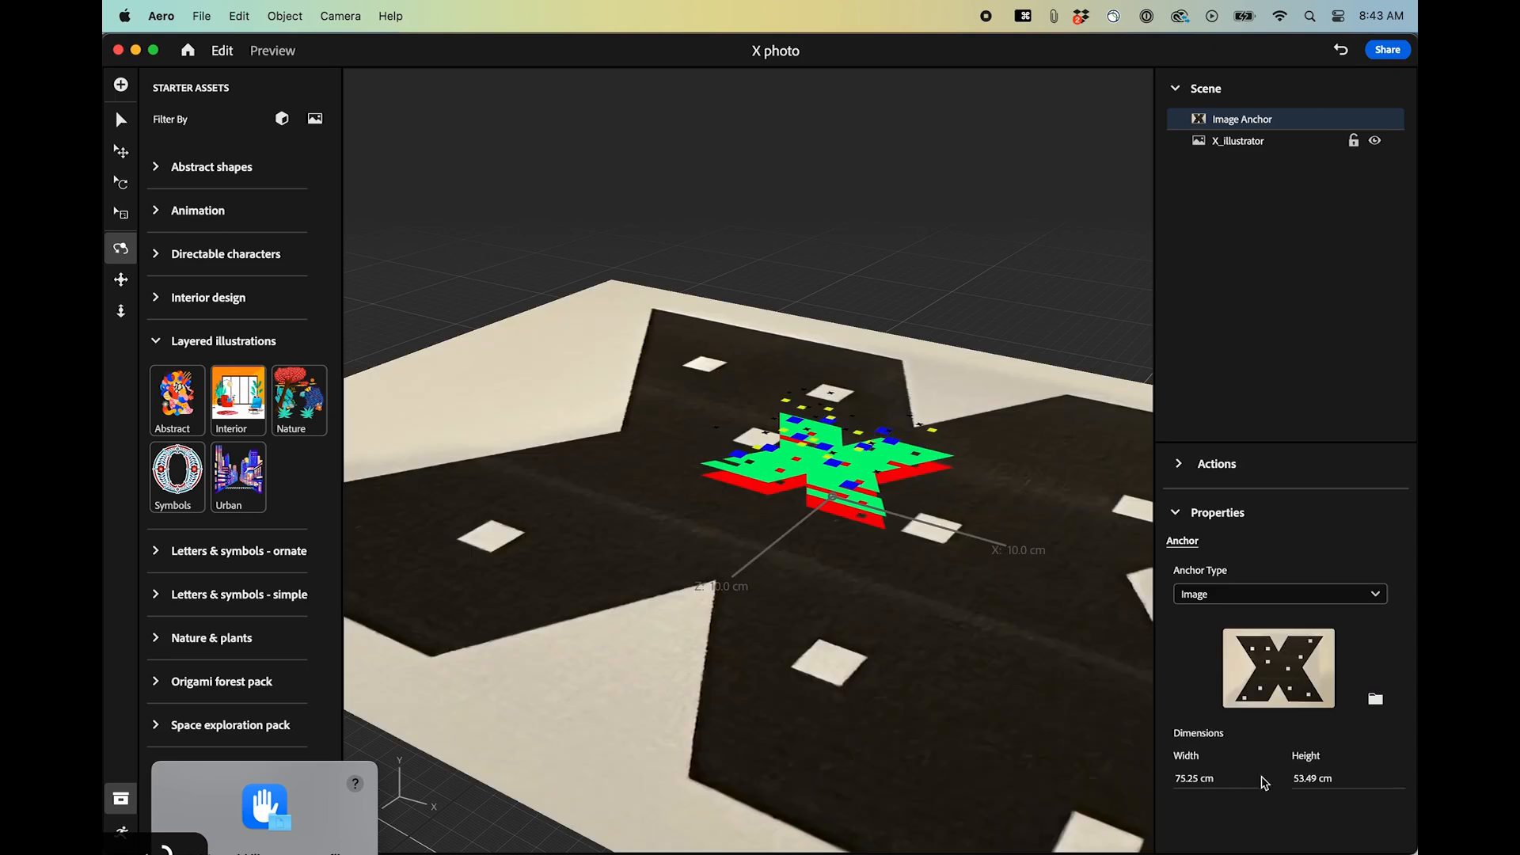
Set the anchor image width to 11.5 cm and inspect how the layered X lines up with it
click(1190, 779)
text(11)
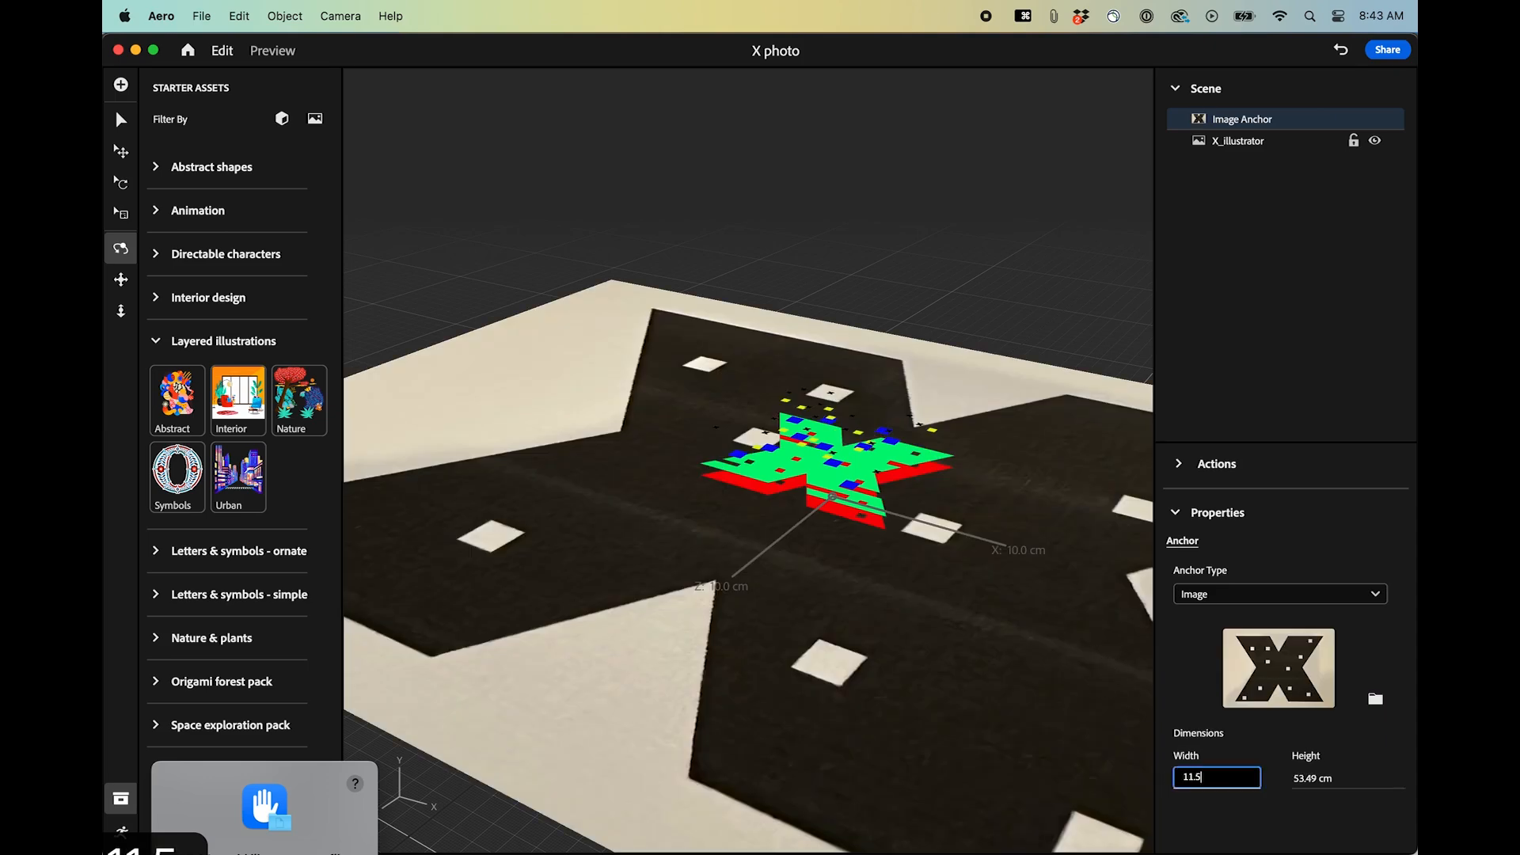
text(.5)
key(Return)
drag(892, 656, 805, 498)
scroll(874, 389, up, 10)
drag(778, 409, 888, 496)
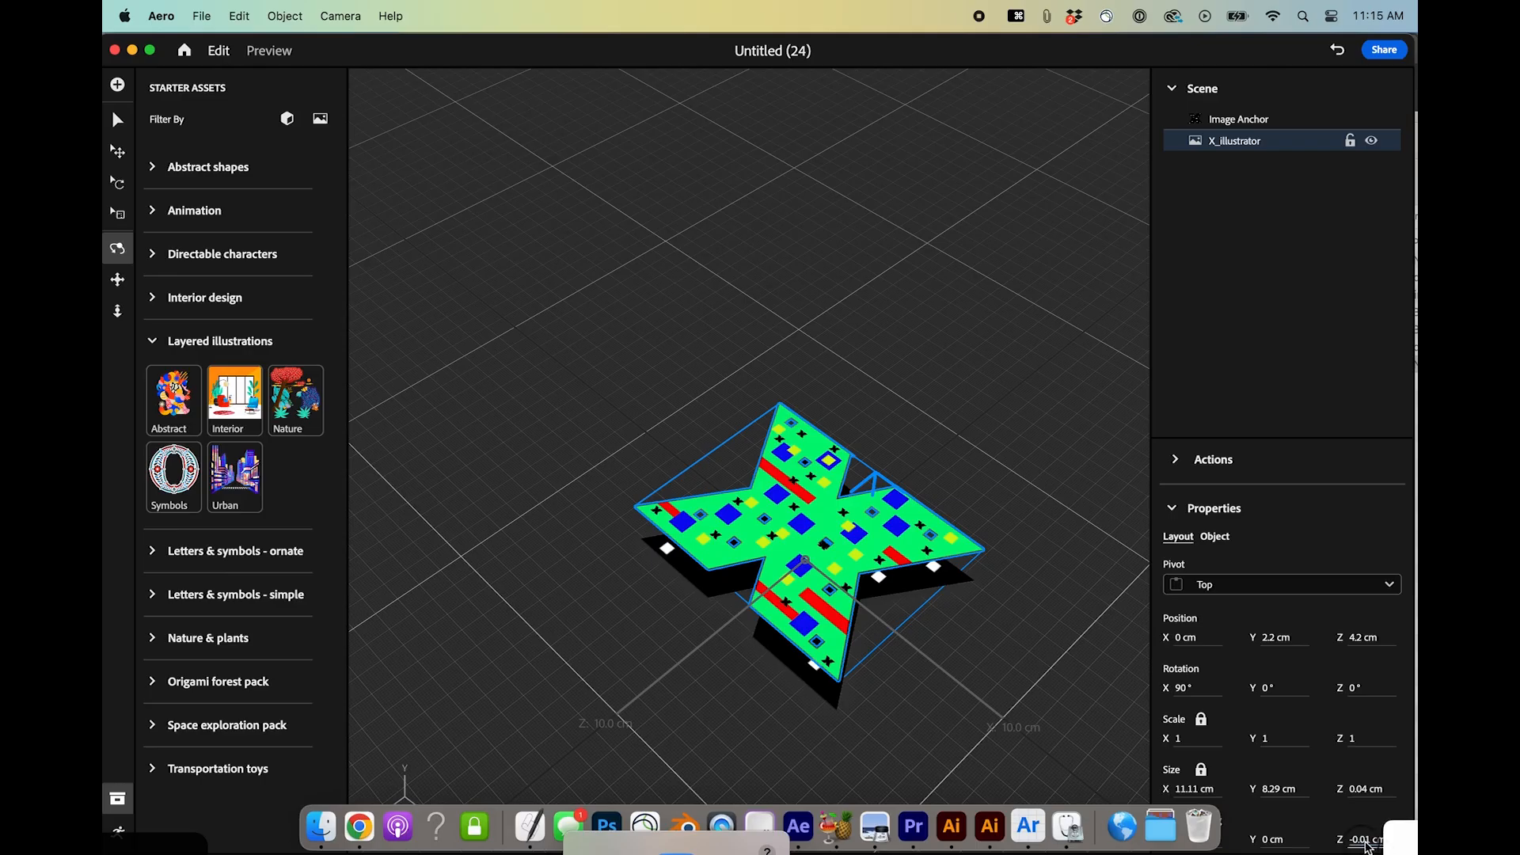
Set the Z layer spacing of X_illustrator to -3.6 cm and lift its bottom layer back above the anchor image
drag(1365, 845, 1333, 826)
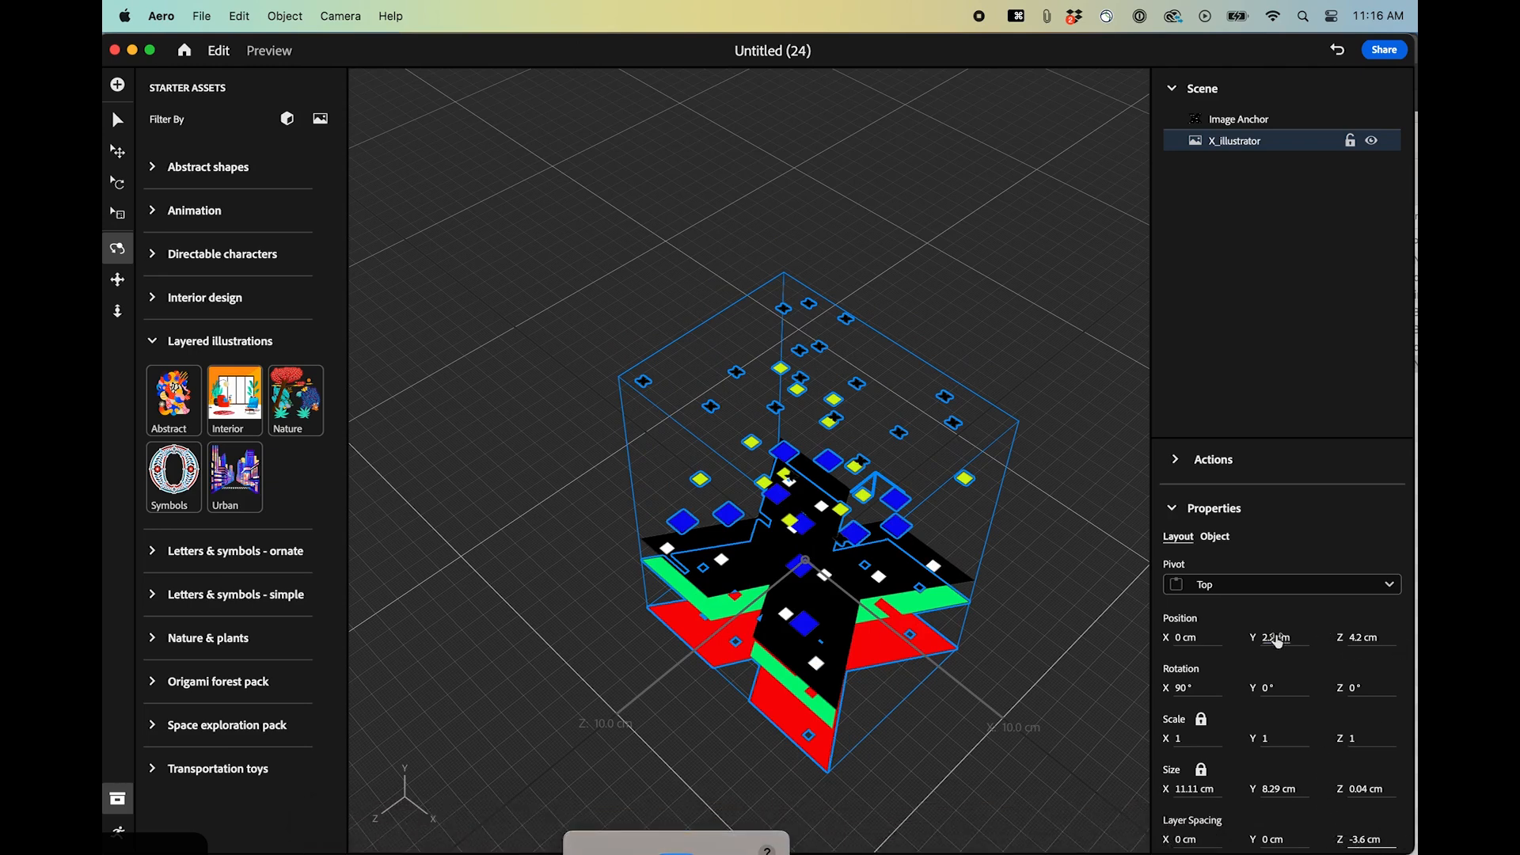
drag(1277, 643, 1327, 638)
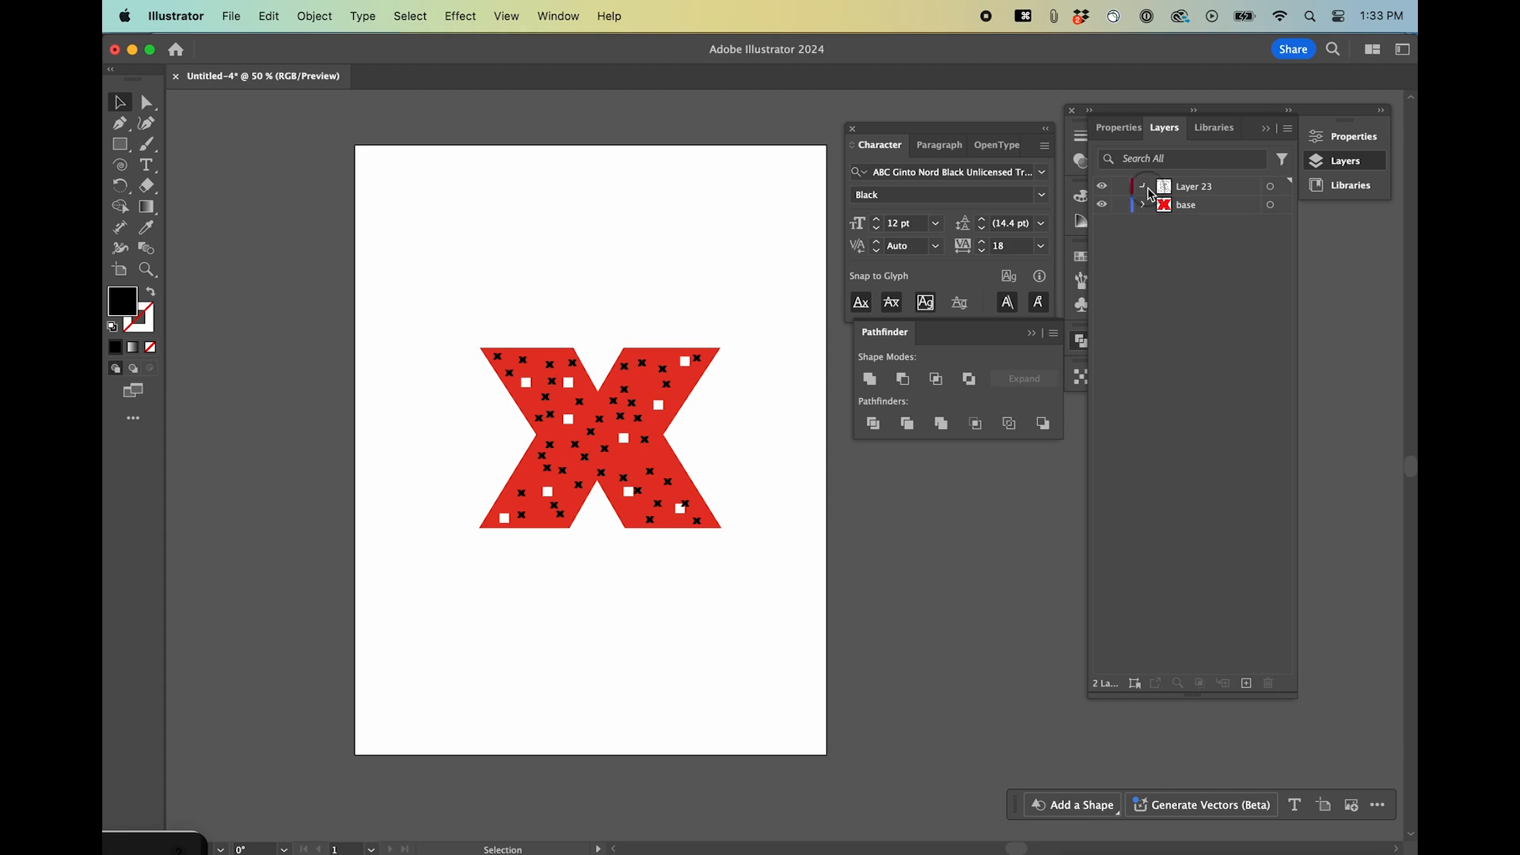
Try releasing the small X objects in Layer 23 to separate layers with Release to Layers (Sequence)
click(1144, 187)
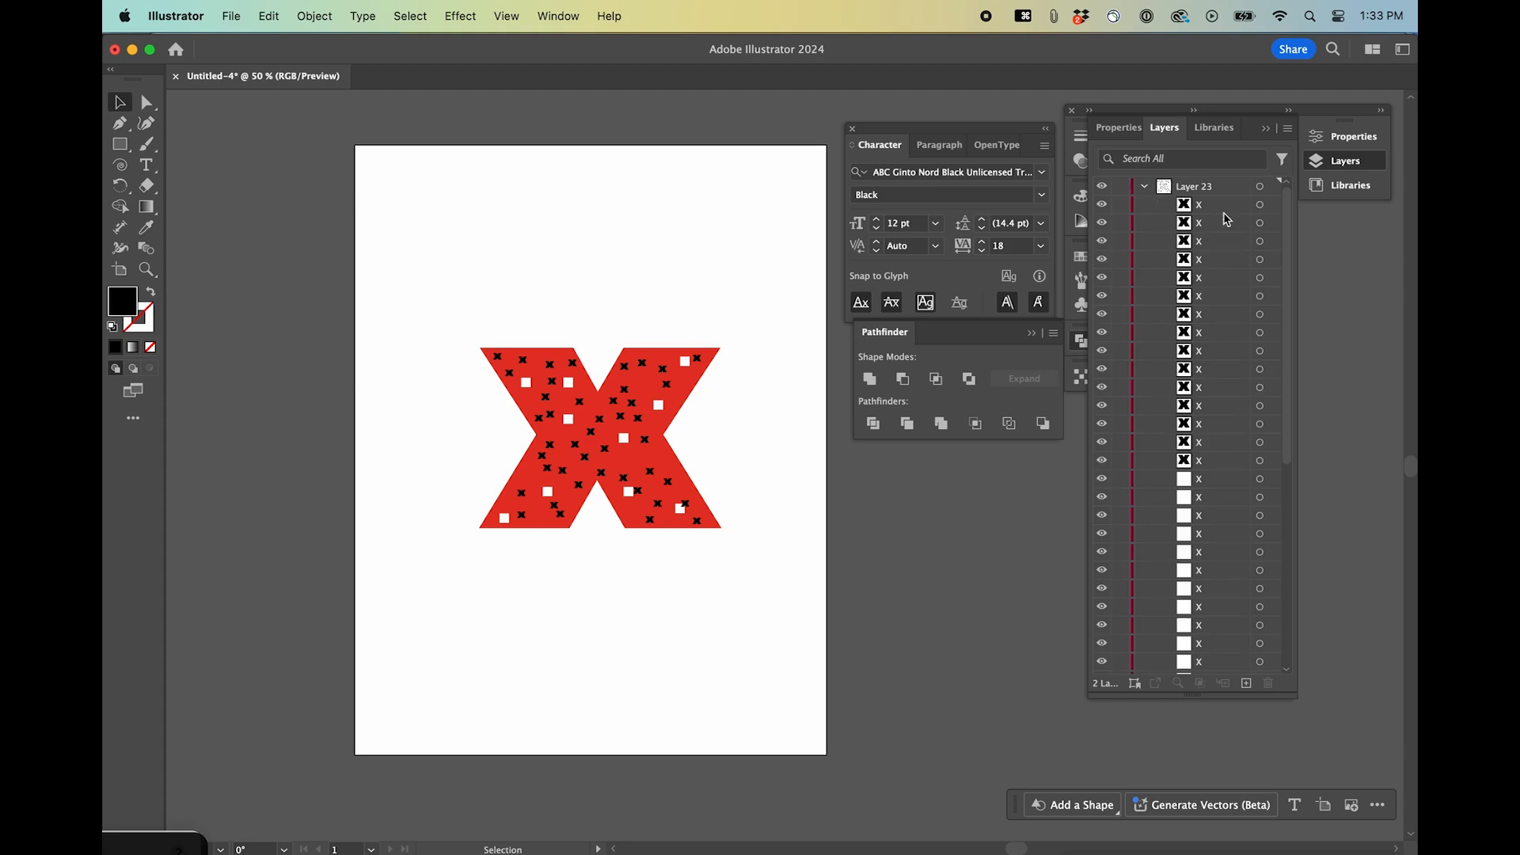
click(1216, 190)
click(1289, 131)
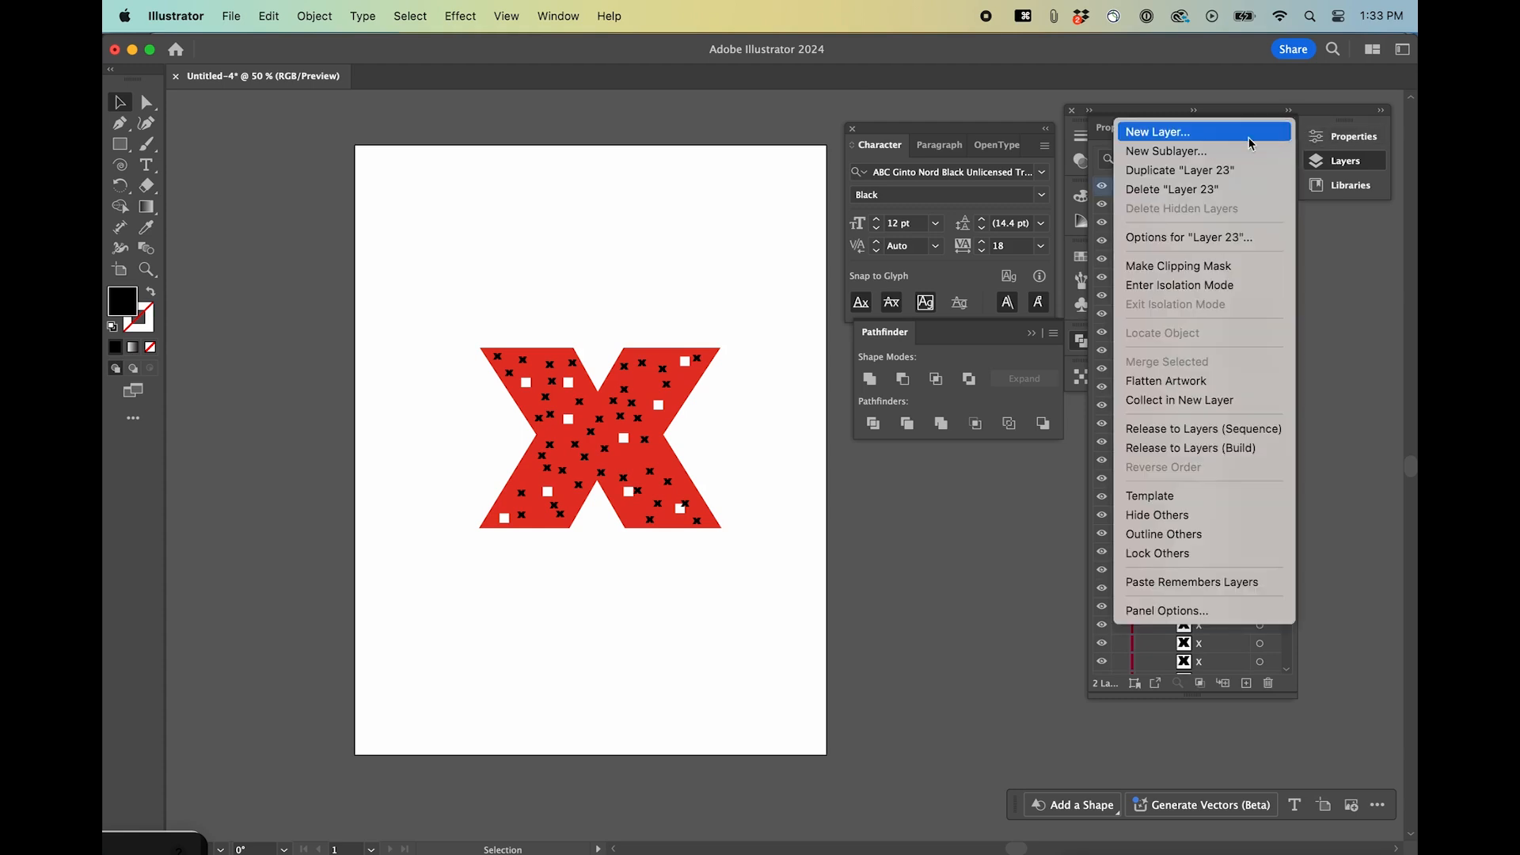
click(1229, 432)
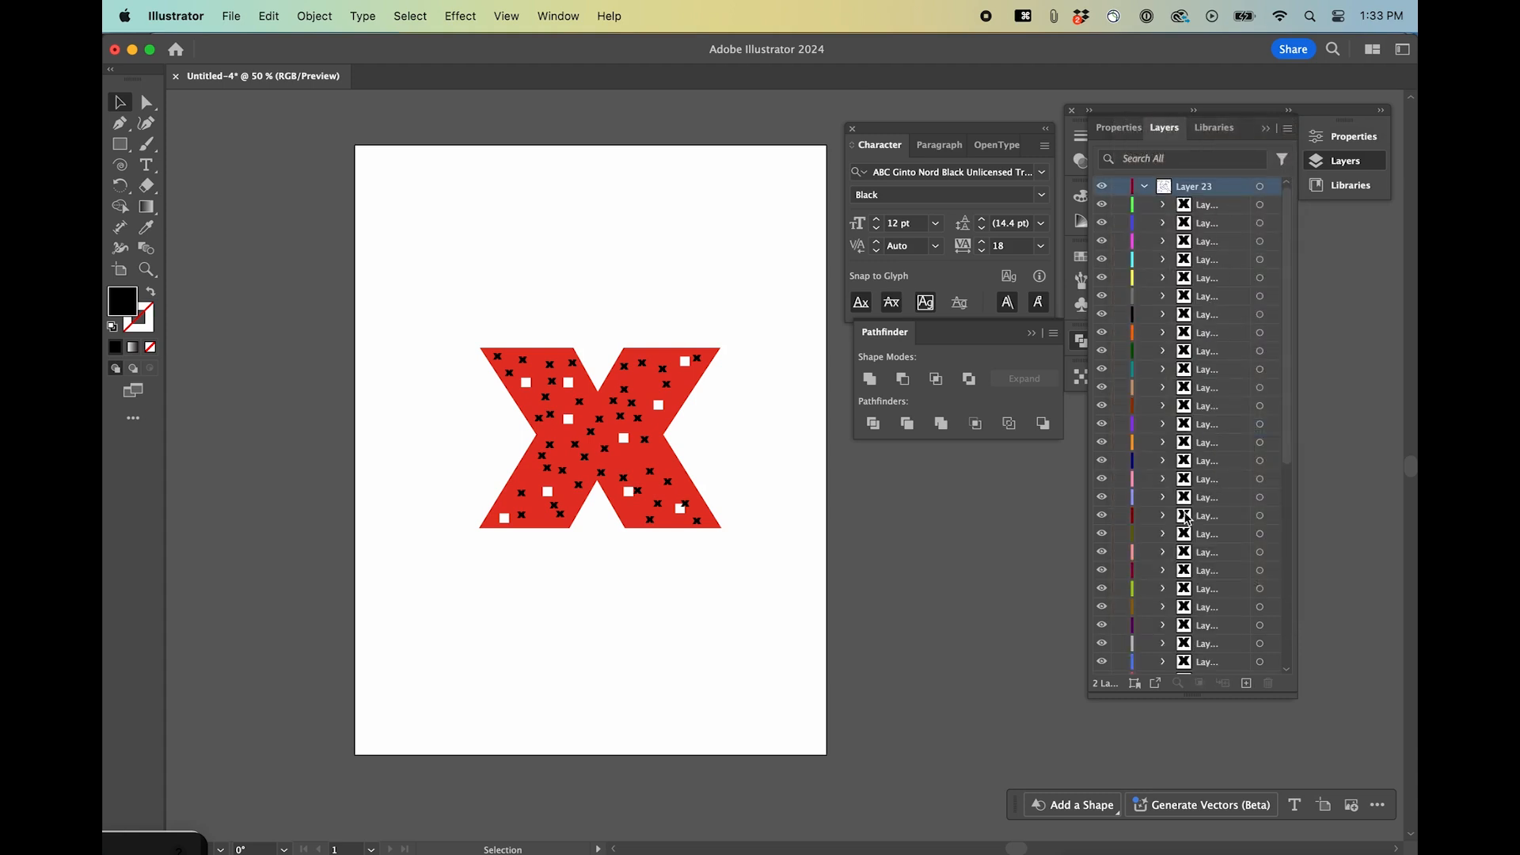
click(1288, 129)
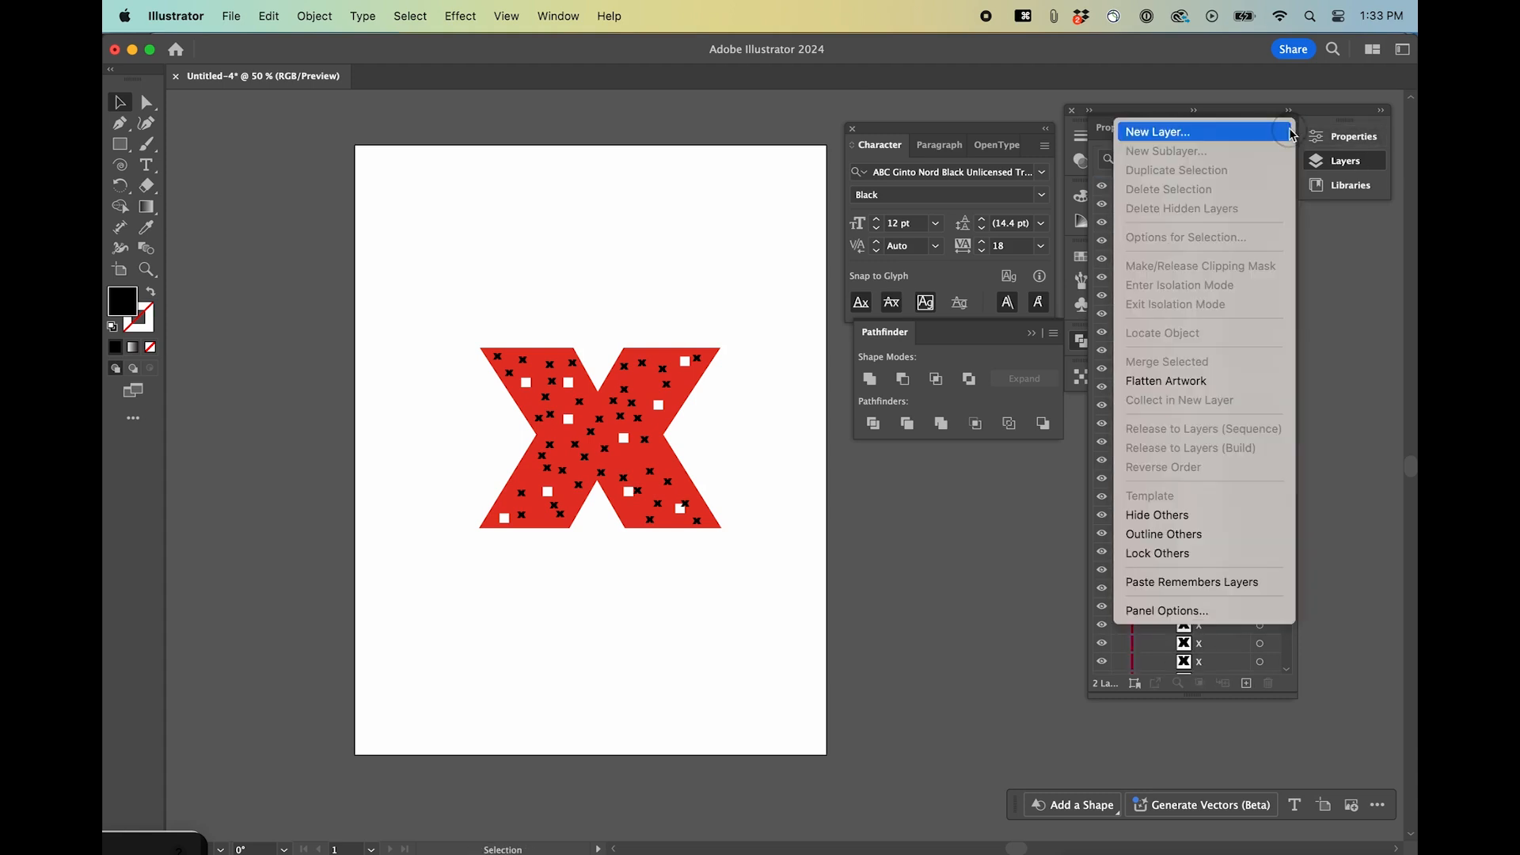
click(1058, 442)
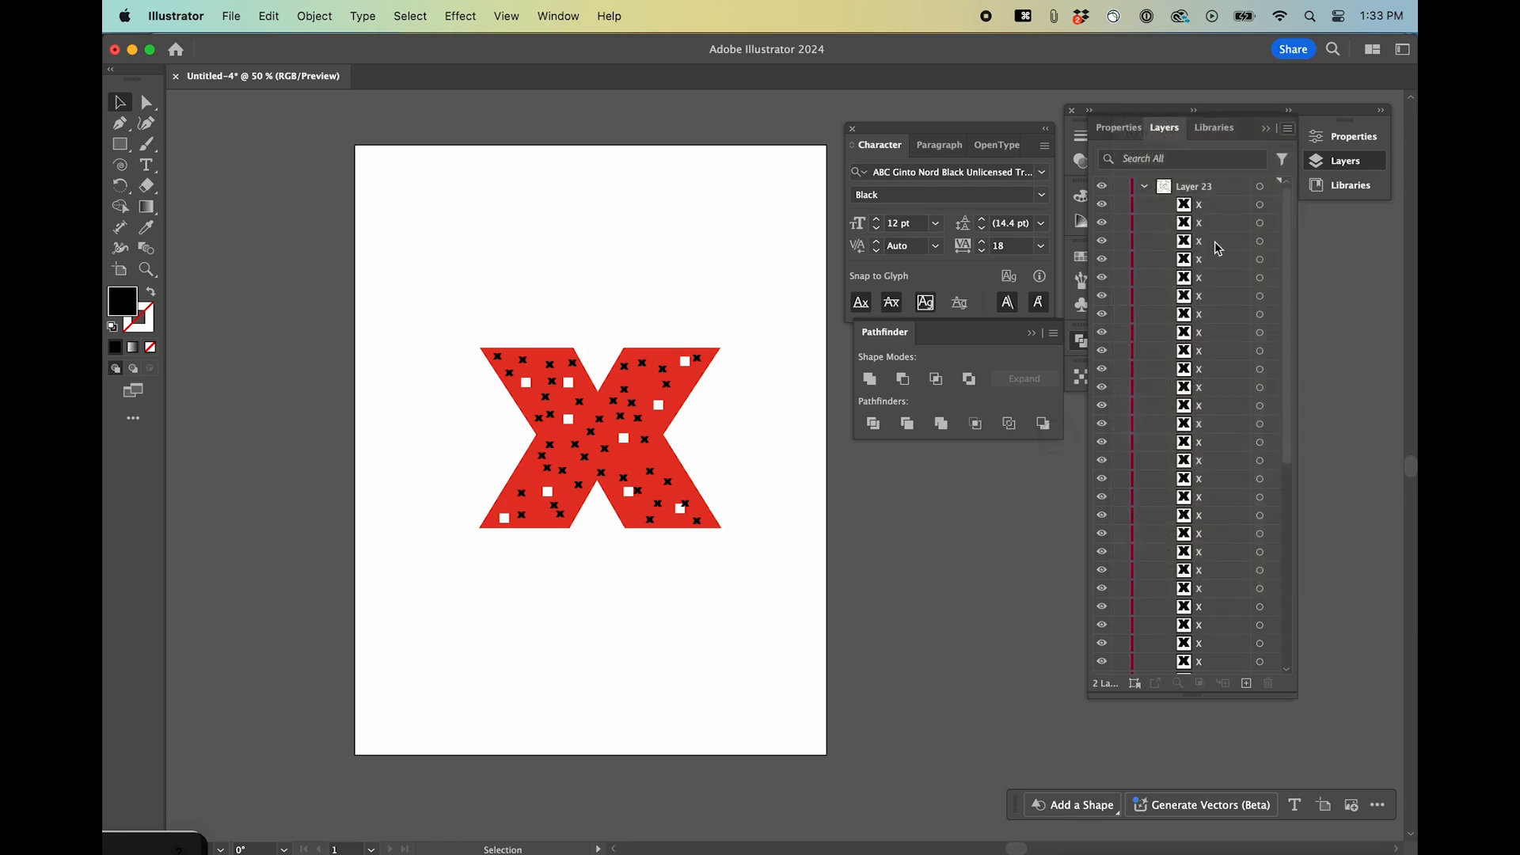
Try Release to Layers (Build) on Layer 23 so that its sublayers accumulate the small X objects
click(1209, 190)
click(1289, 128)
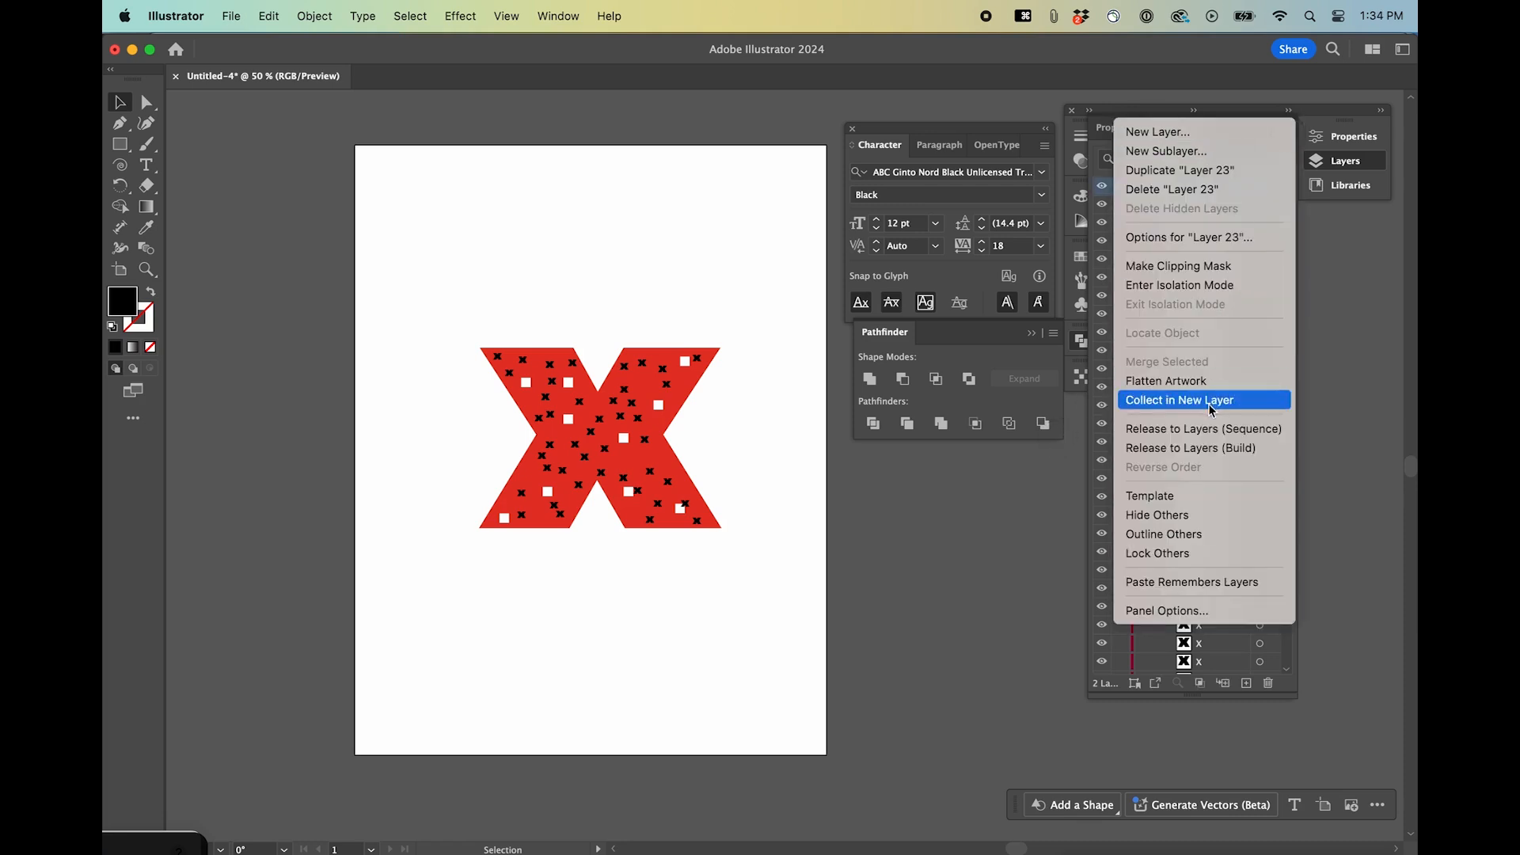
click(1209, 450)
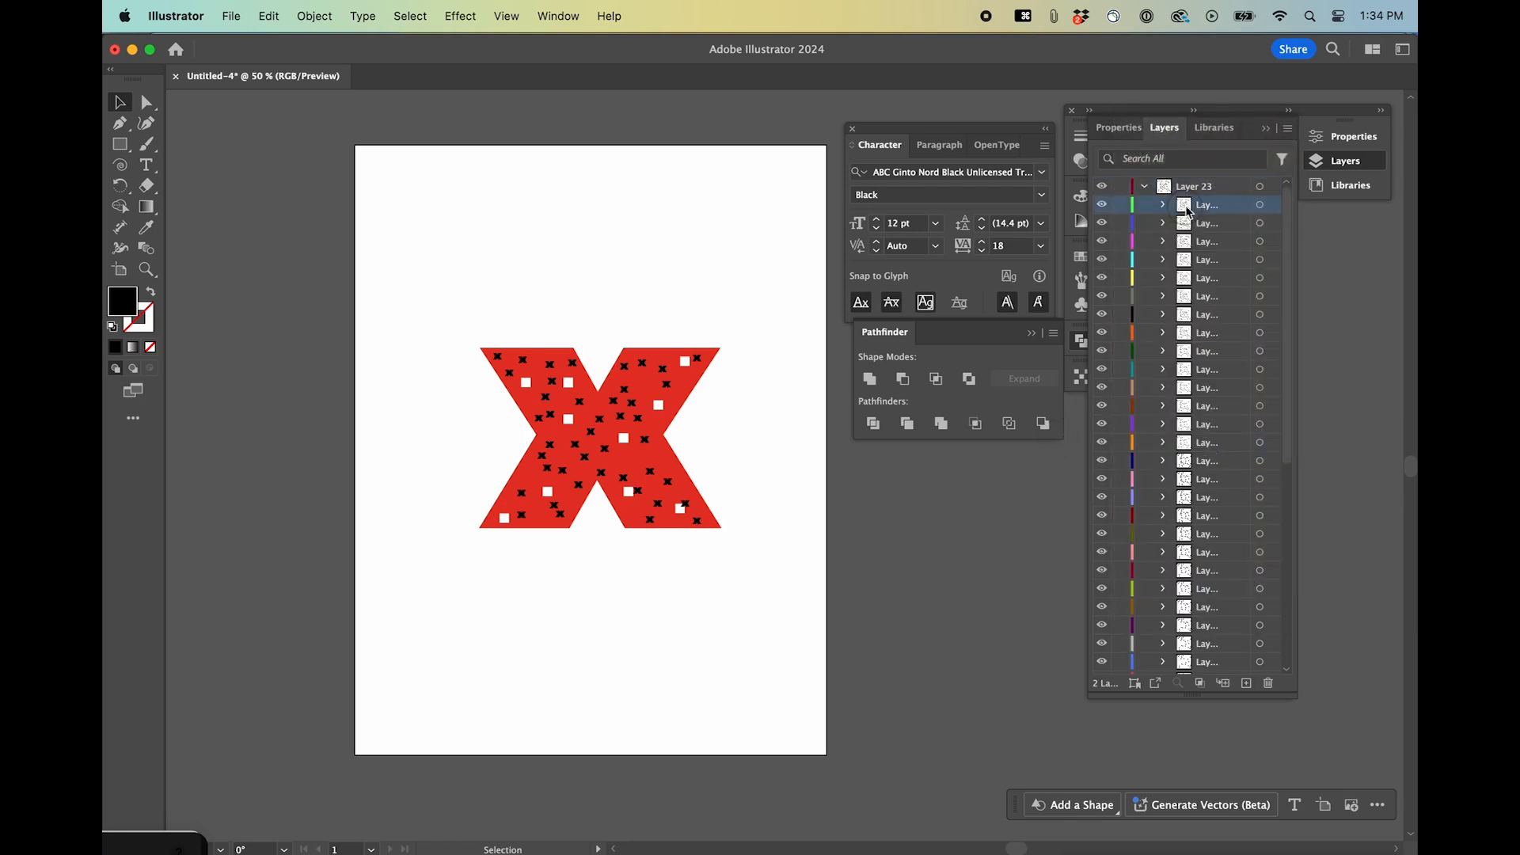
Target the first and the lowest four sublayers to check how the build accumulates the X objects, and undo the release
click(1261, 205)
scroll(1194, 582, down, 5)
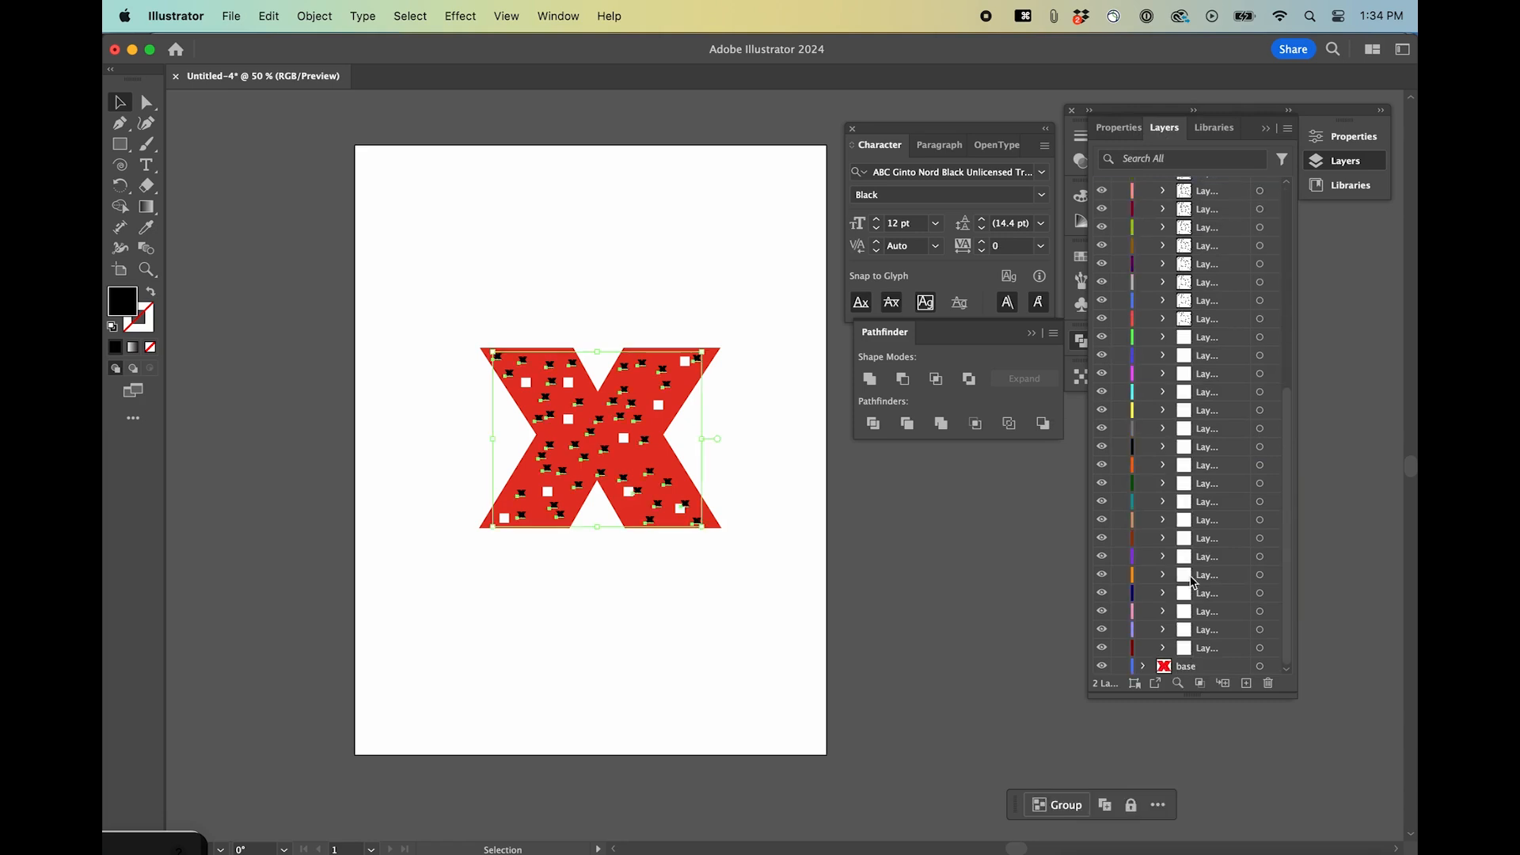
click(1260, 648)
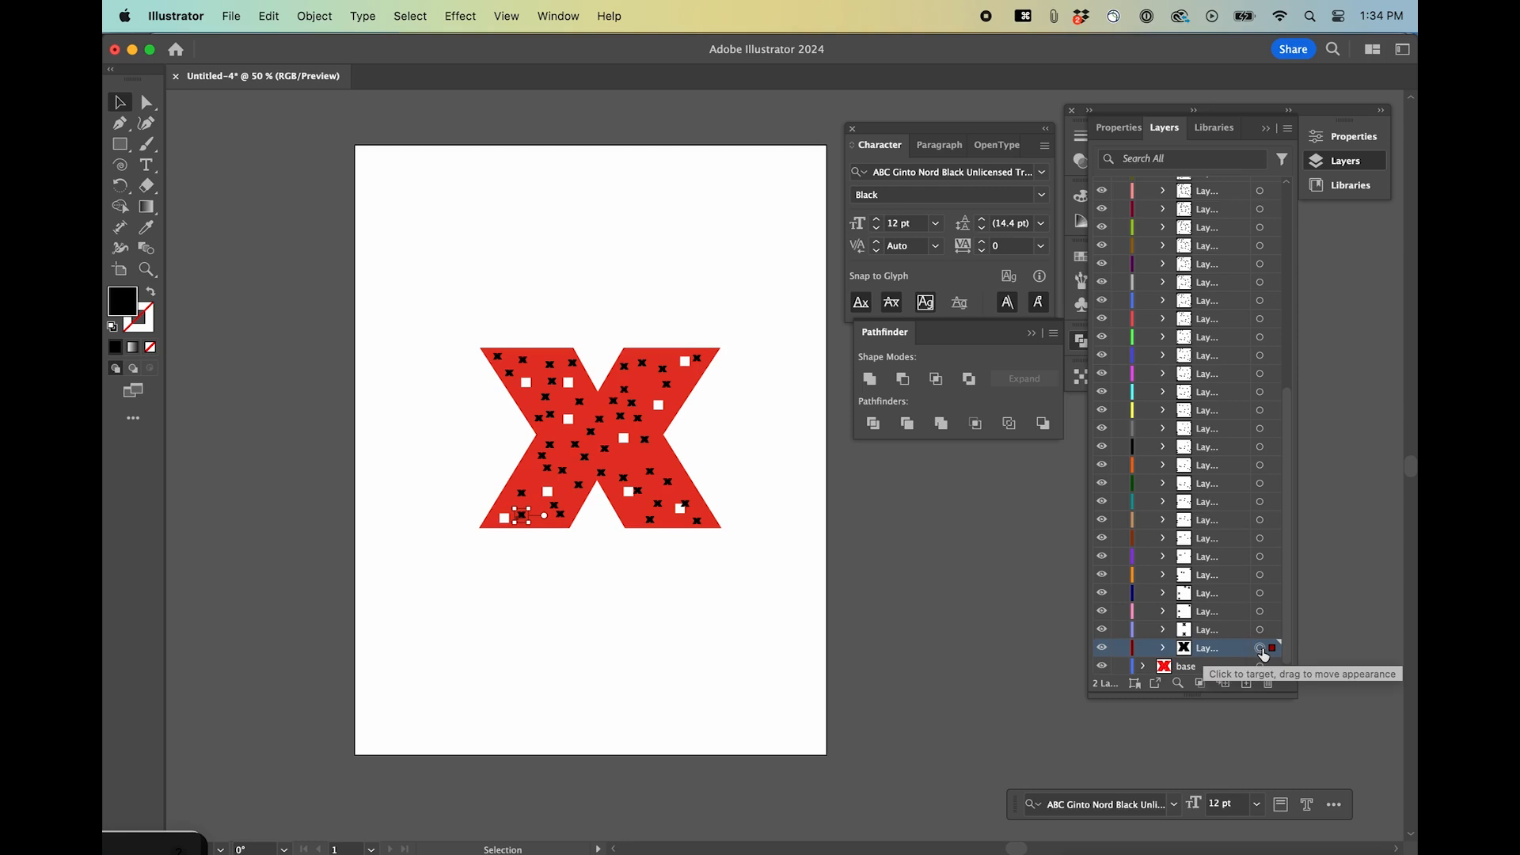
click(1259, 630)
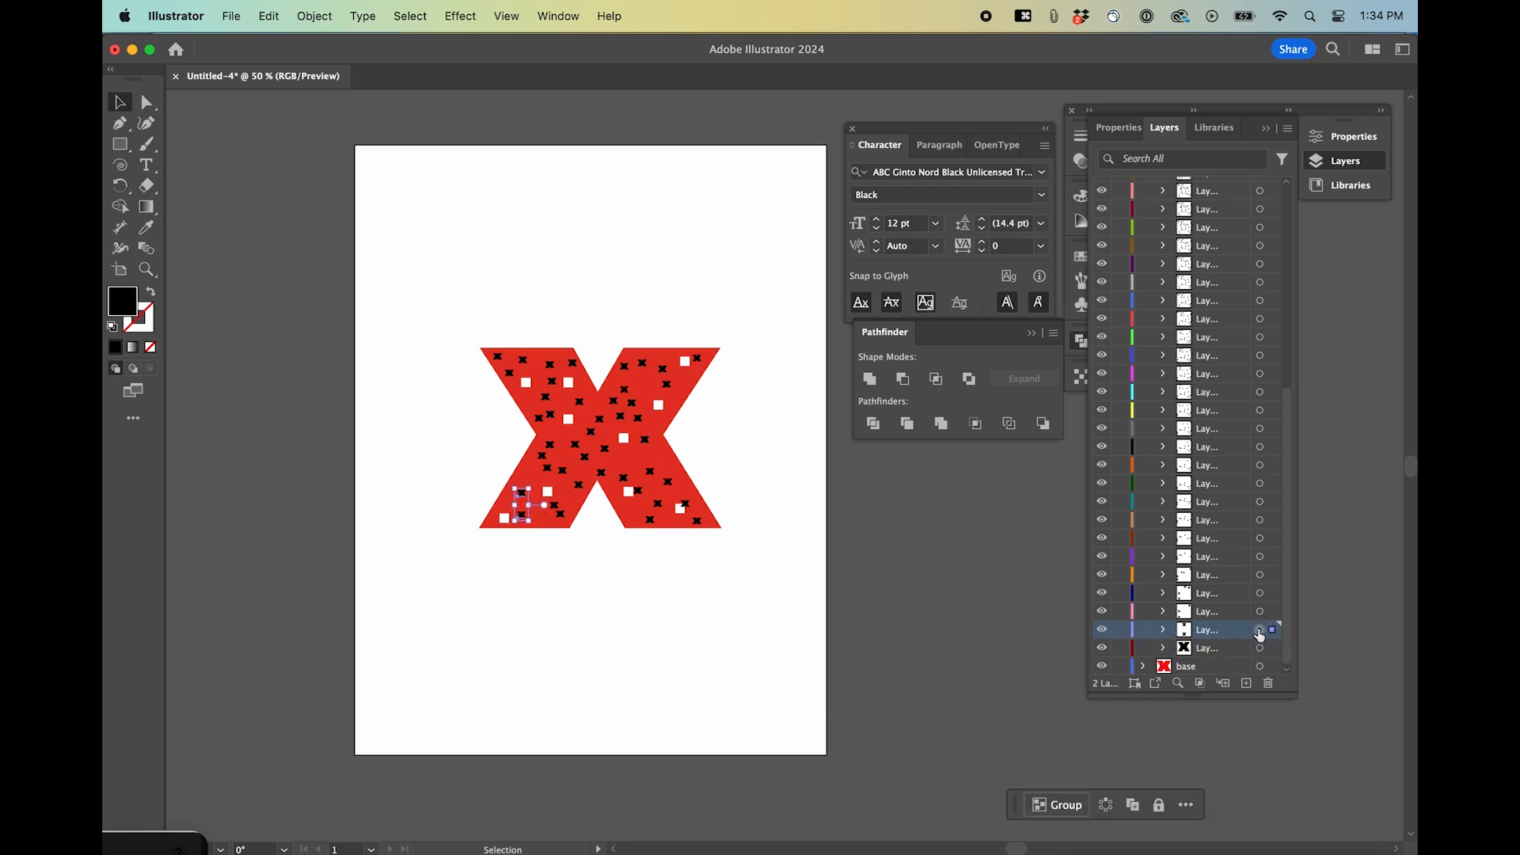
click(1260, 612)
click(1258, 594)
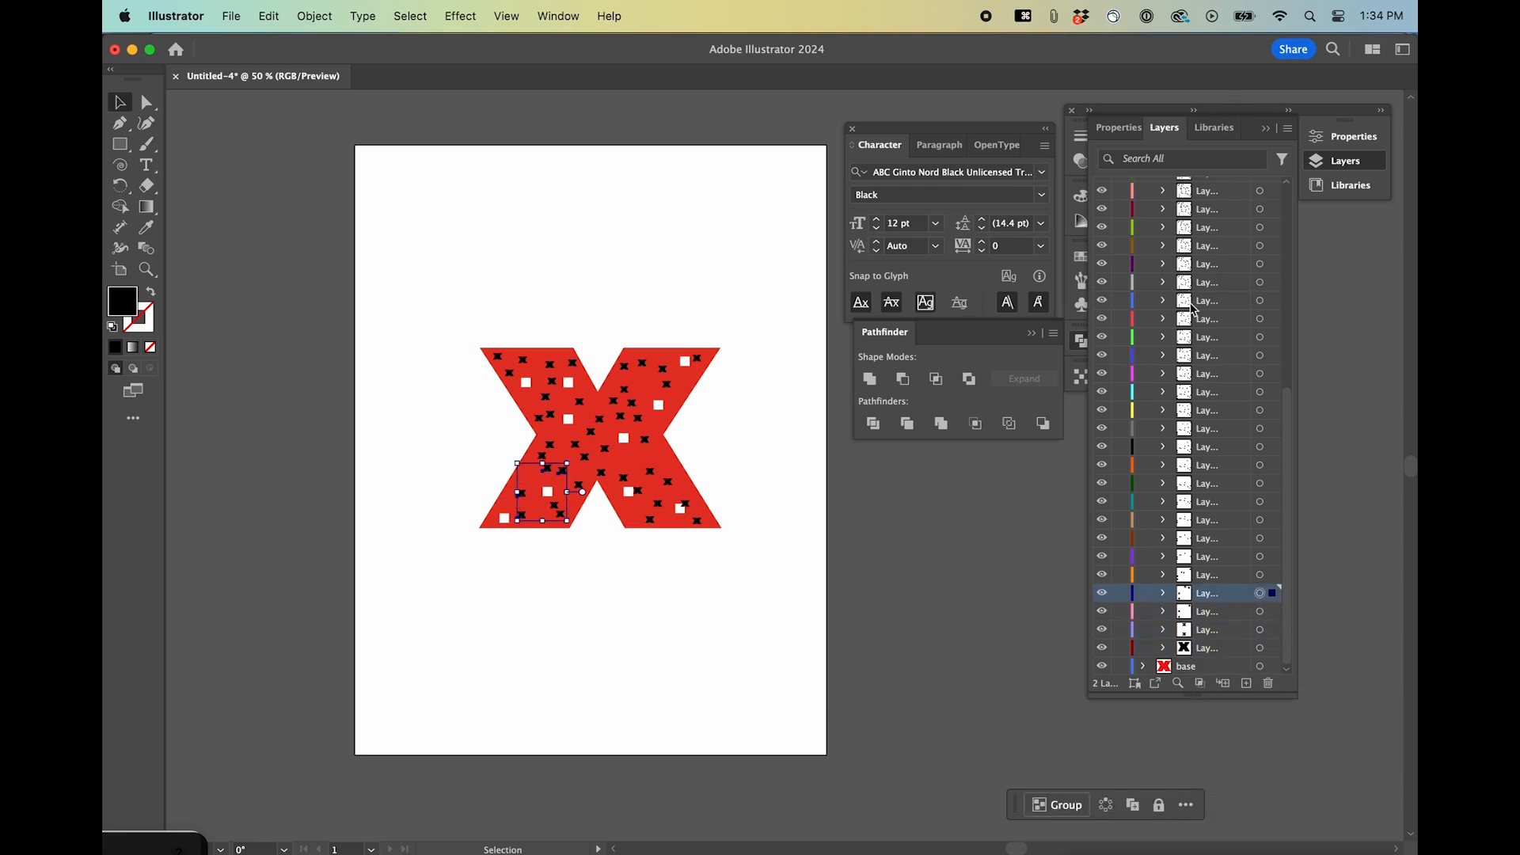
scroll(1192, 306, up, 10)
key(super+z)
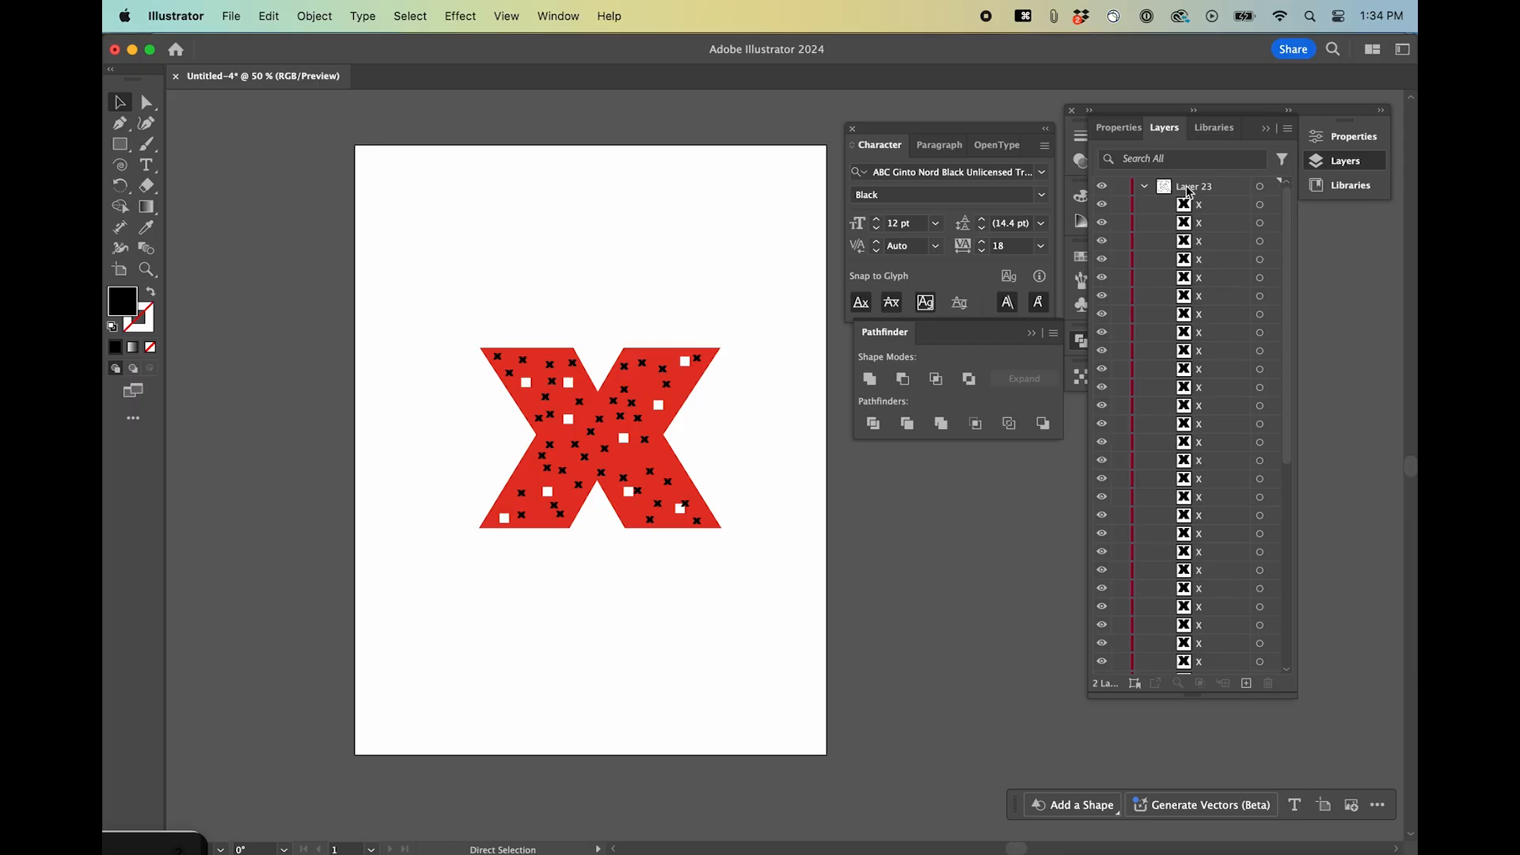
Release the small X objects in Layer 23 to individual sublayers in sequence
click(1186, 188)
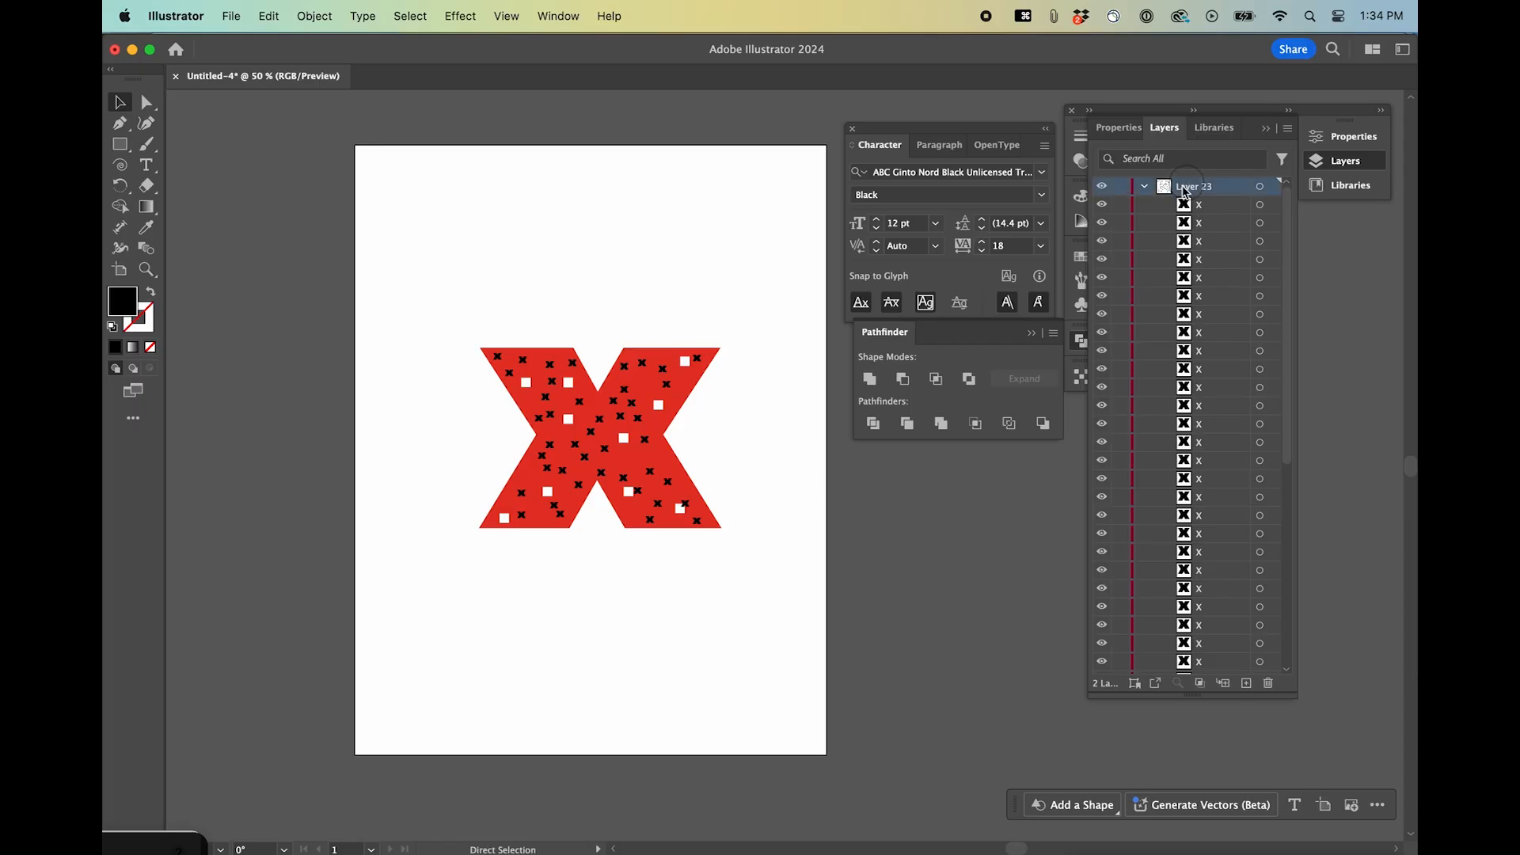
click(1288, 129)
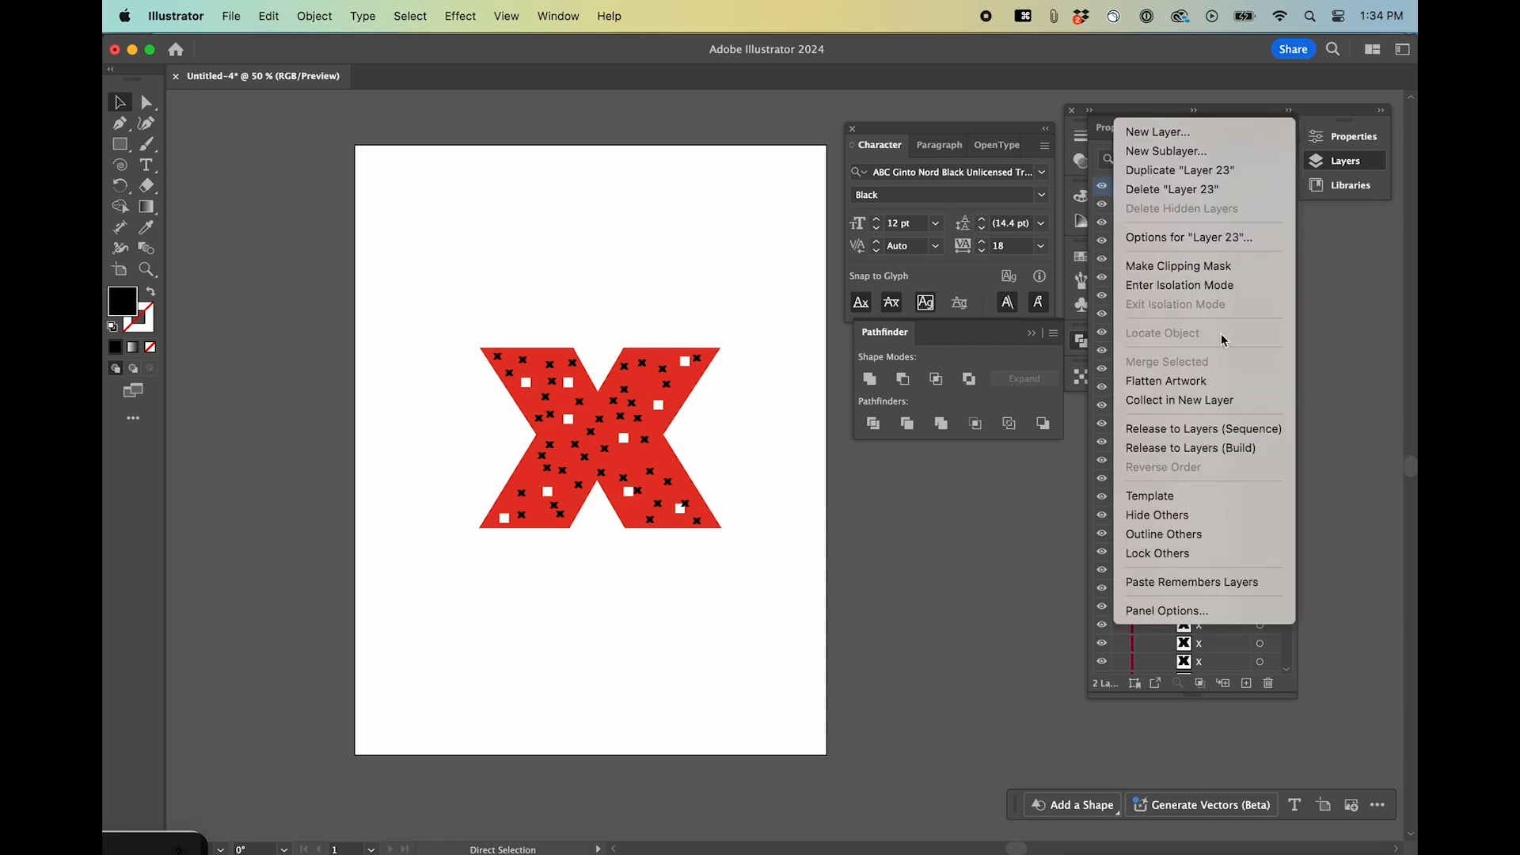
click(1195, 428)
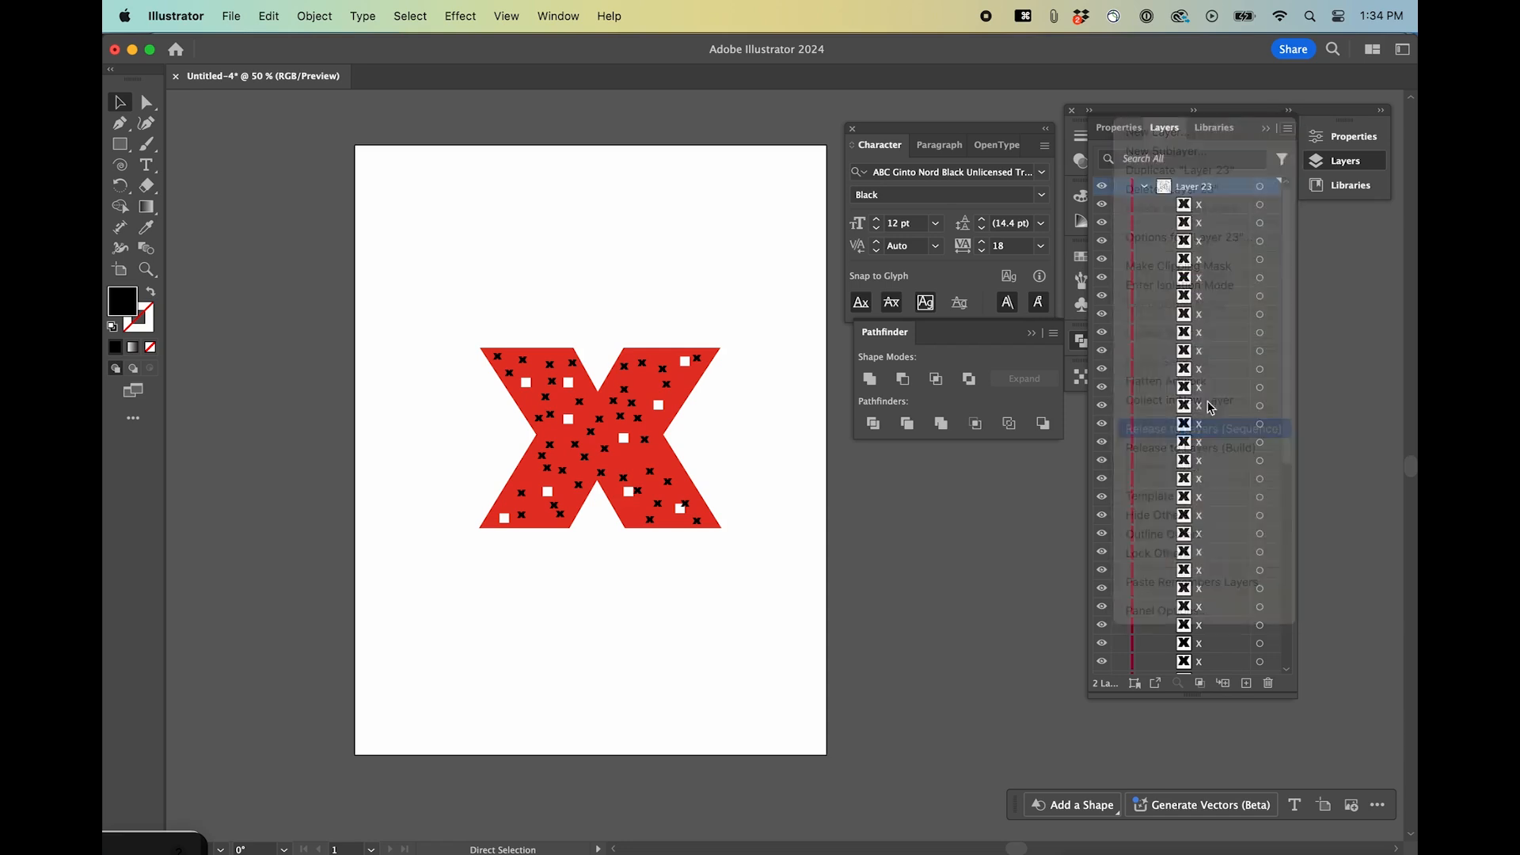
Select all the released sublayers and move them out of Layer 23 to the top level of the layer stack
scroll(1206, 640, down, 10)
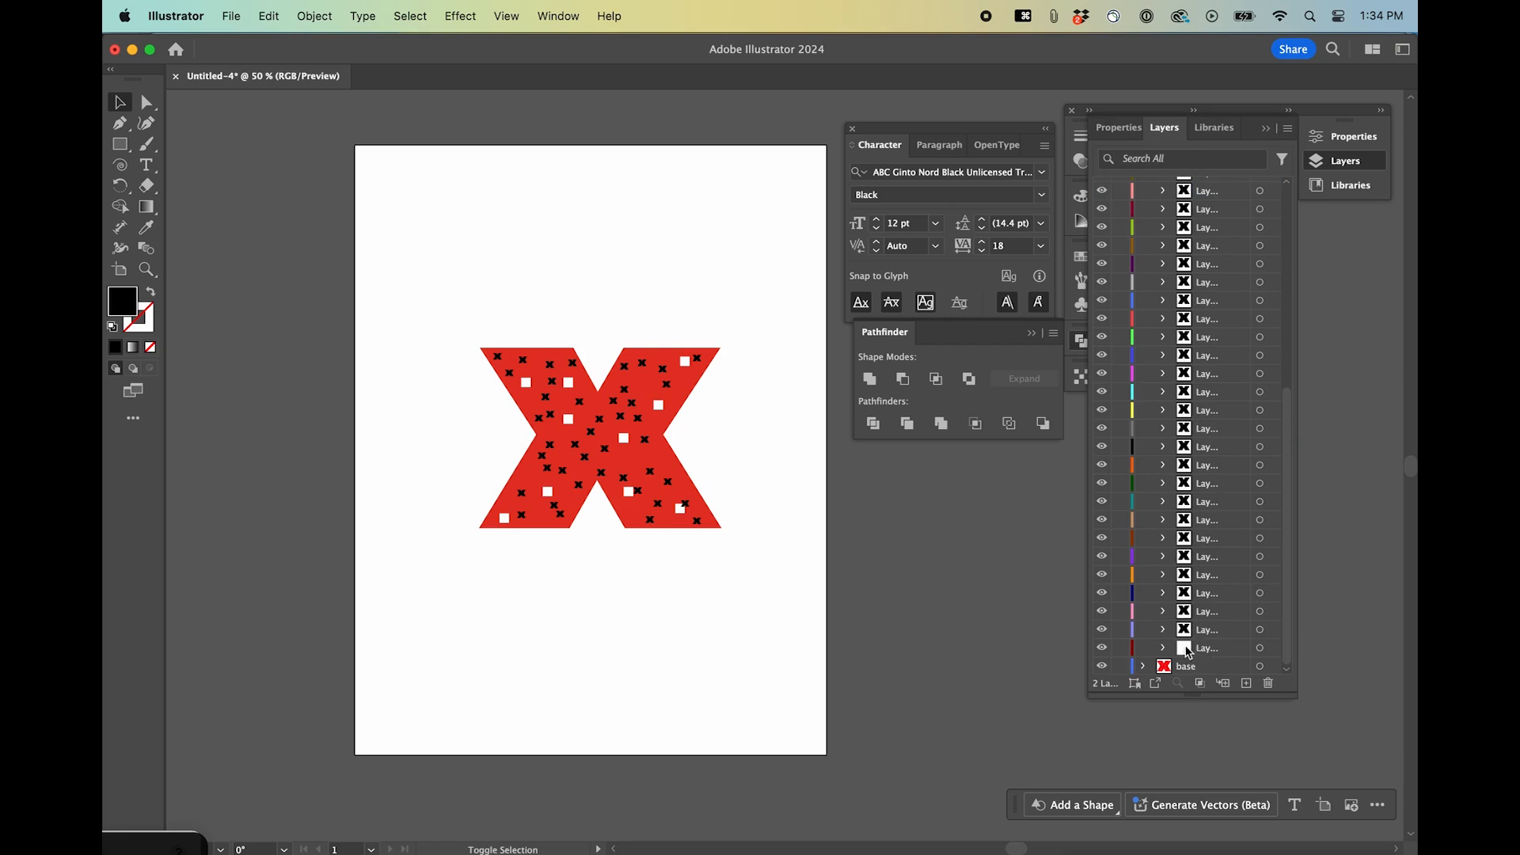
shift+click(1185, 650)
scroll(1200, 370, up, 10)
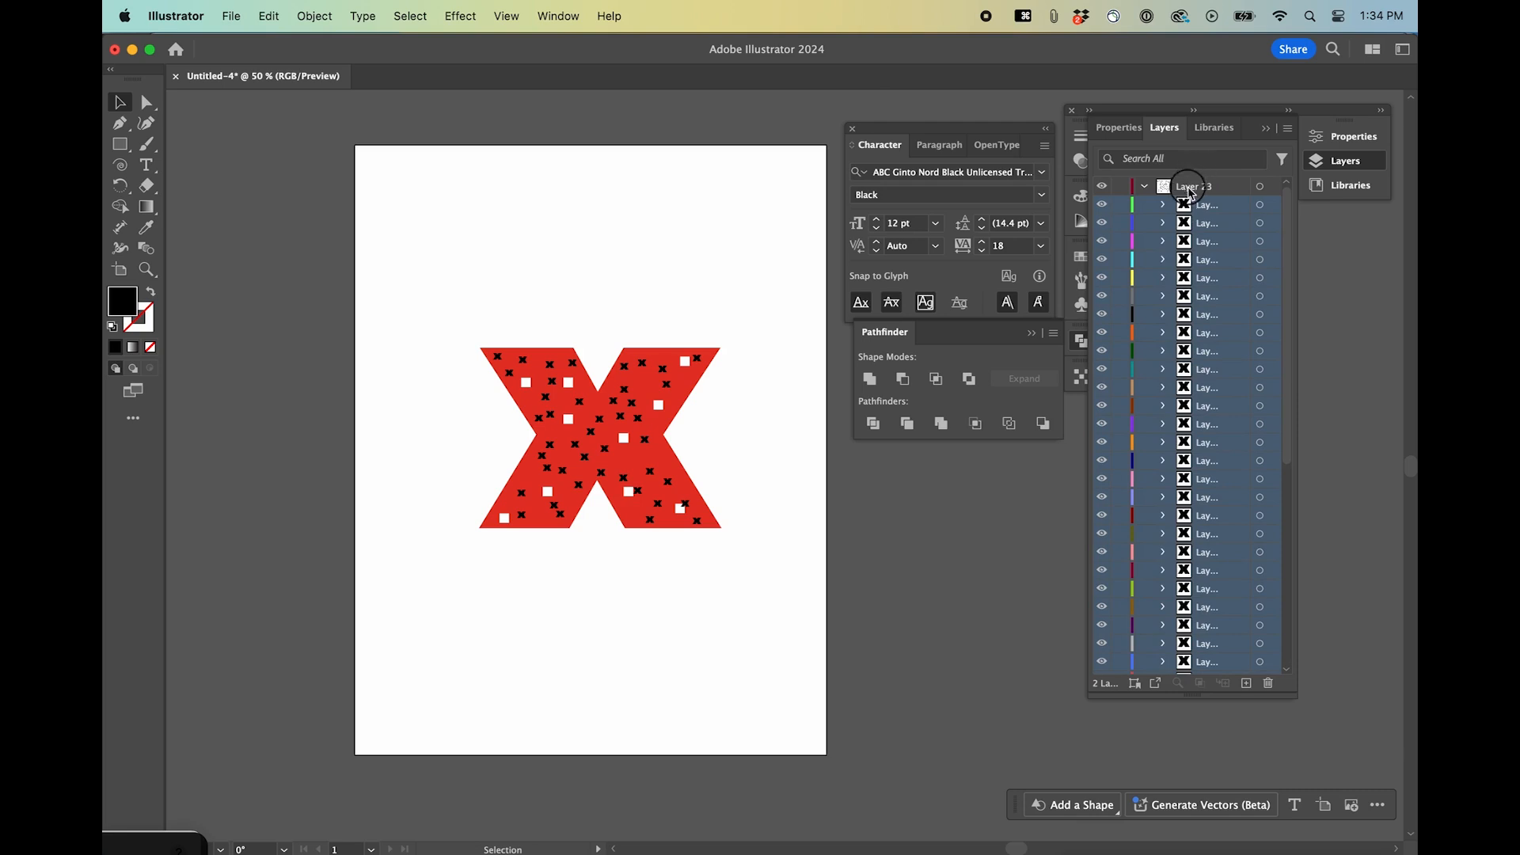
drag(1203, 201, 1213, 180)
Delete the emptied Layer 23 above the base layer
scroll(1164, 609, down, 10)
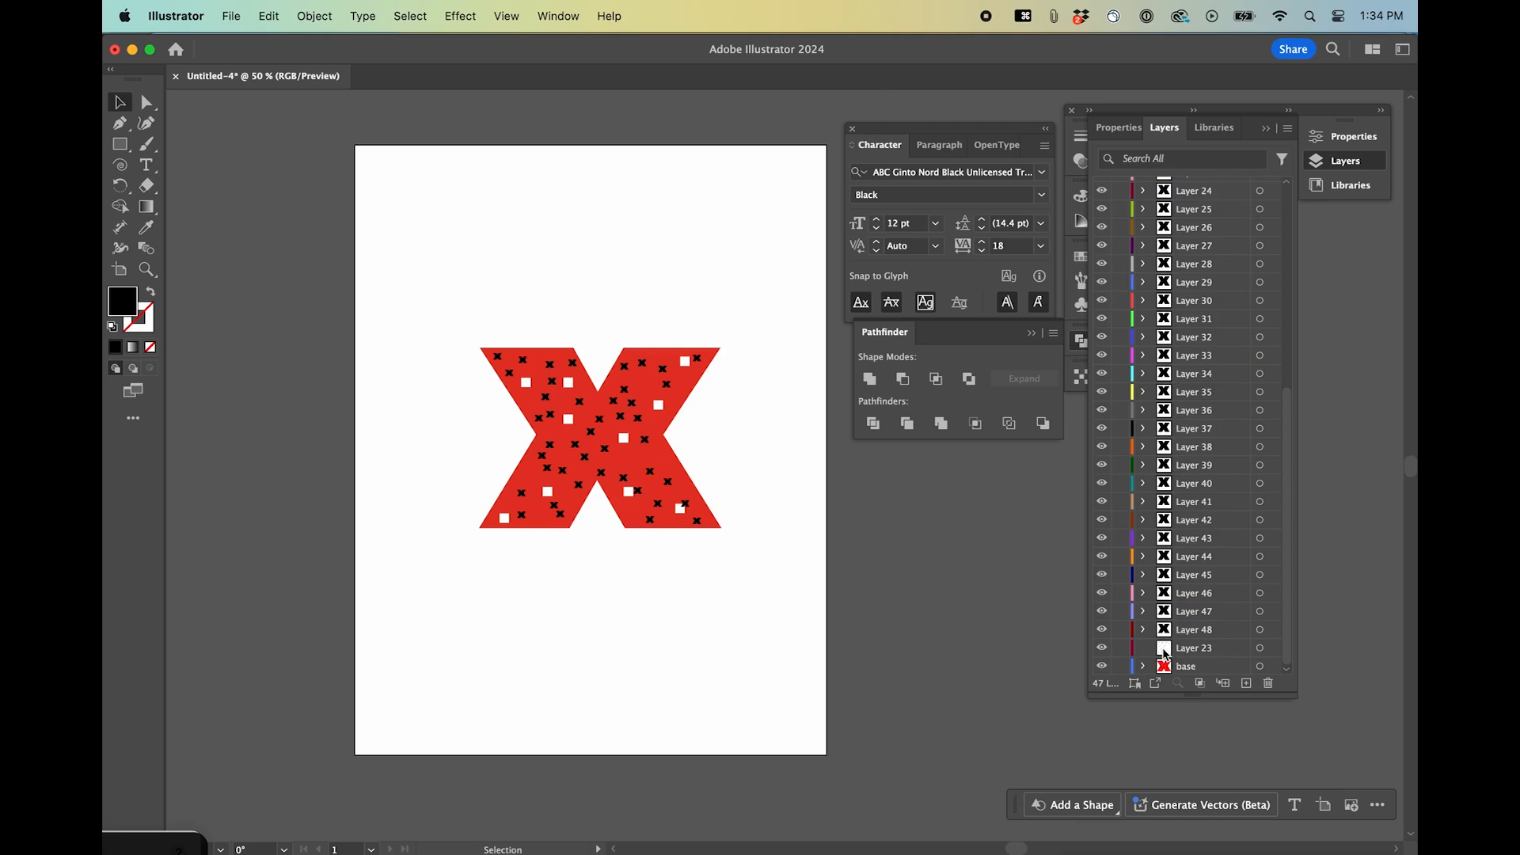
click(1184, 649)
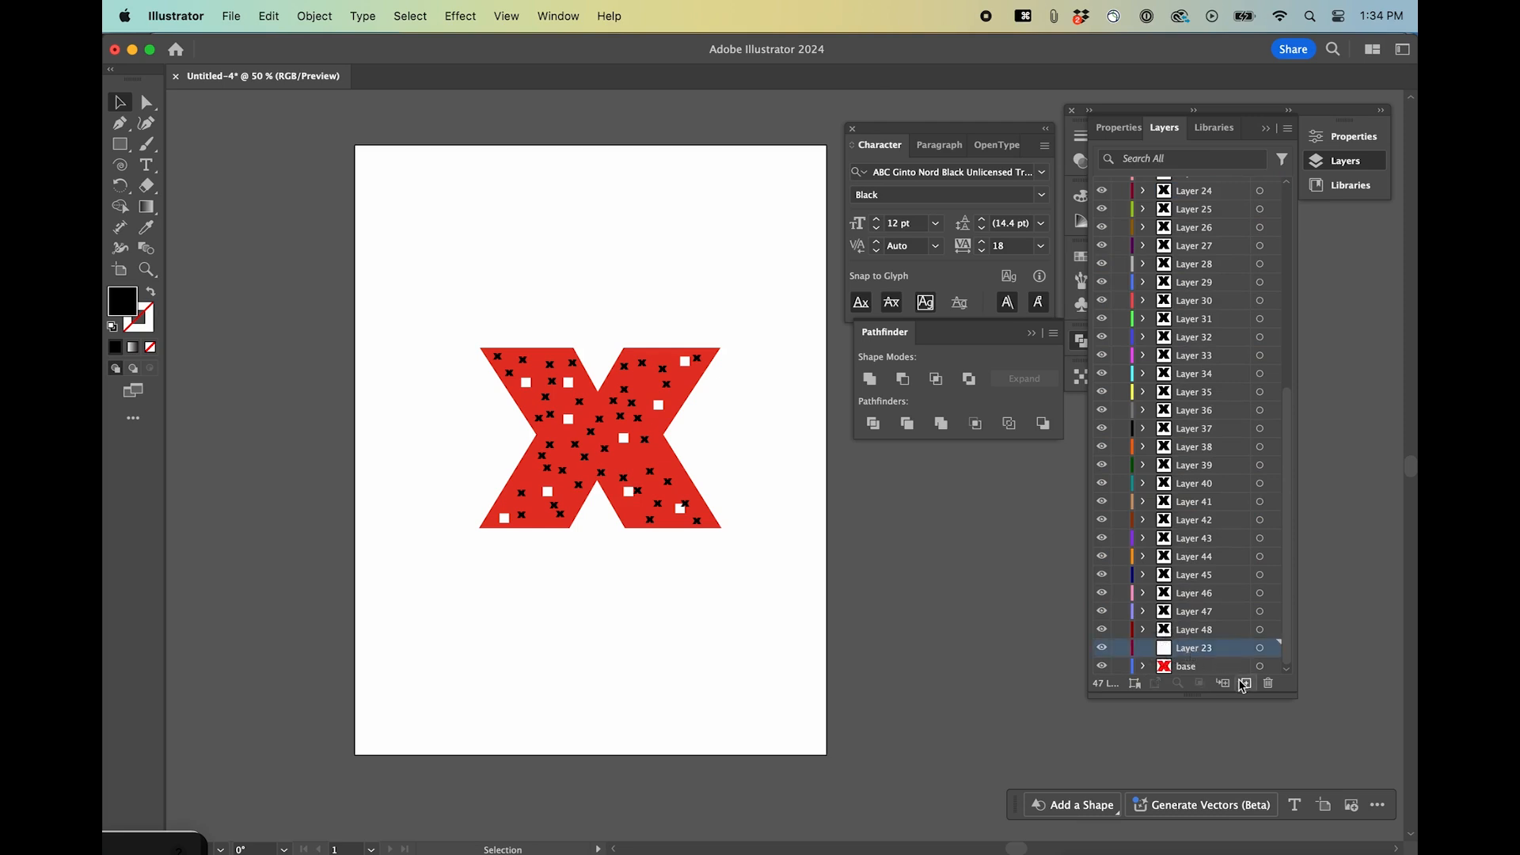
click(1268, 684)
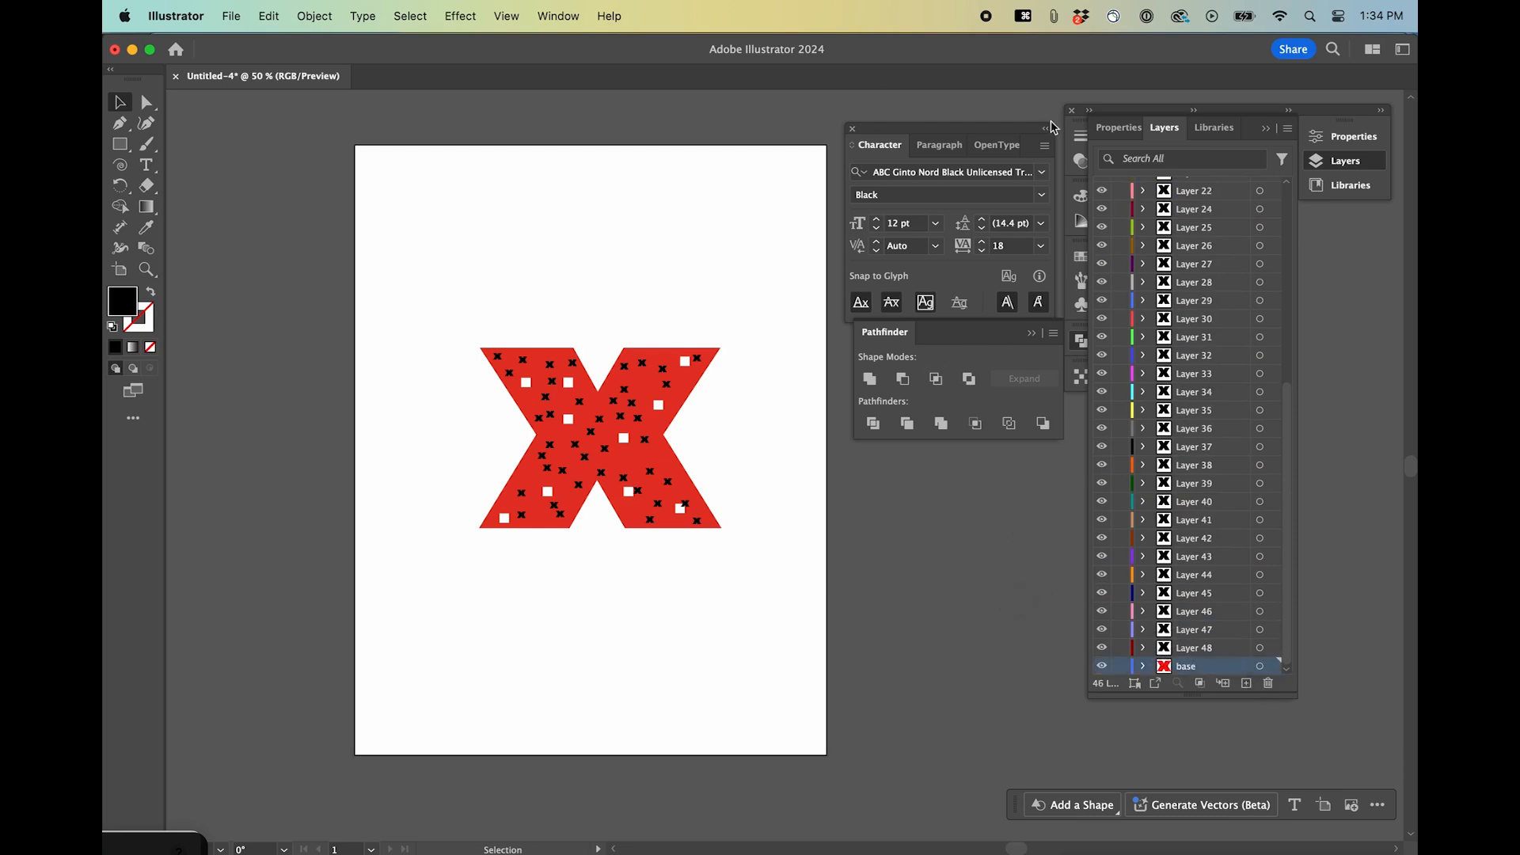
Switch to the X photo project in Adobe Aero and set the Z layer spacing of x marks 2 to -0.1 cm
key(super+Tab)
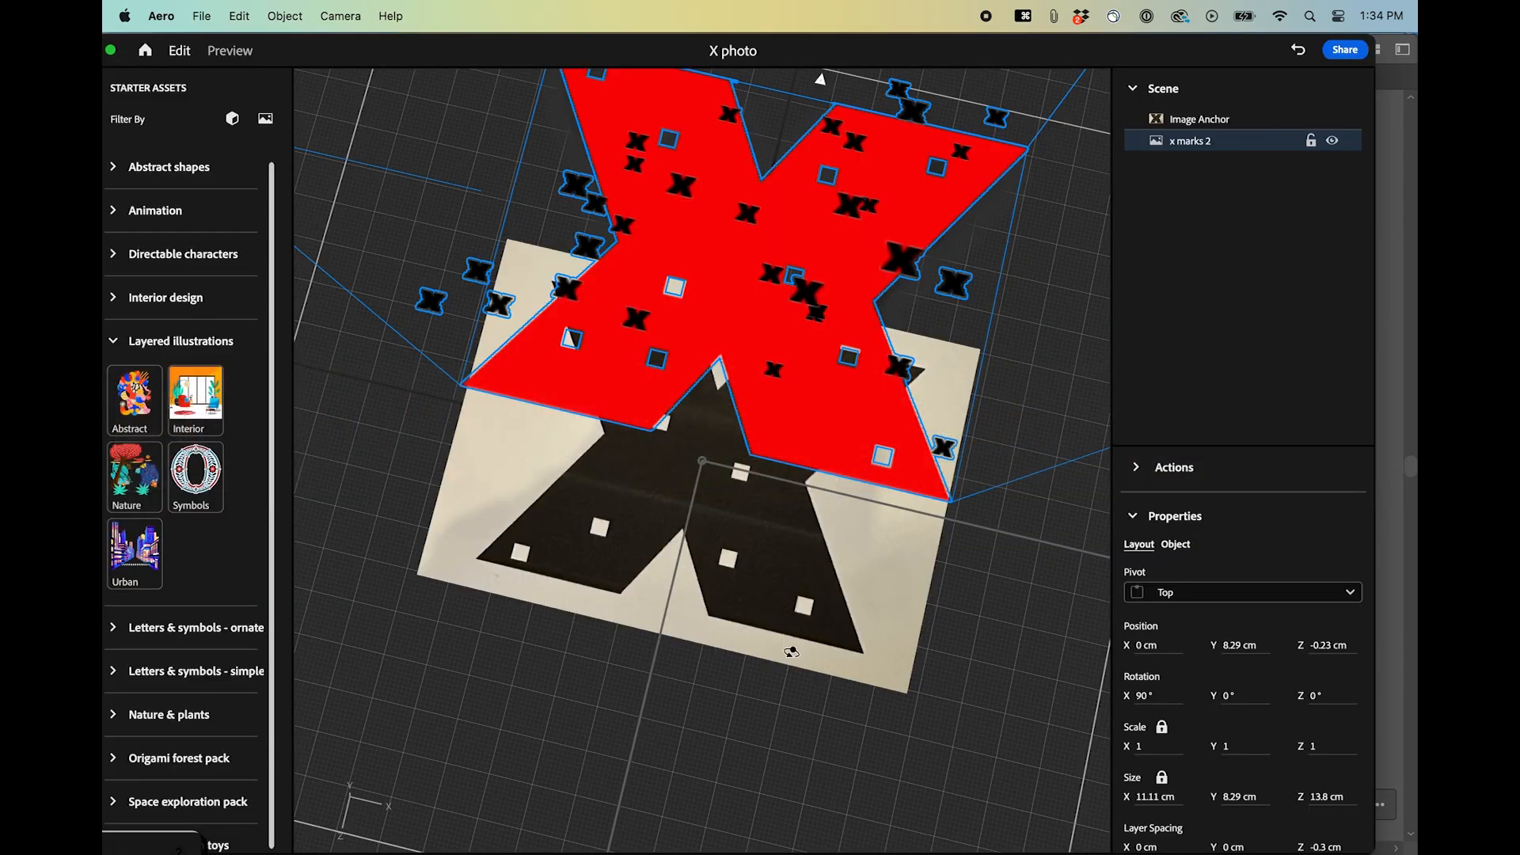
mouse_move(791, 653)
mouse_down()
mouse_move(752, 644)
mouse_move(849, 459)
mouse_move(681, 435)
mouse_move(829, 371)
mouse_move(810, 434)
mouse_move(926, 425)
mouse_up()
scroll(850, 459, down, 10)
scroll(821, 380, down, 8)
scroll(820, 382, up, 10)
drag(1319, 847, 1322, 844)
Preview the X photo scene and examine the layered X above the anchor image from several angles
drag(820, 410, 760, 437)
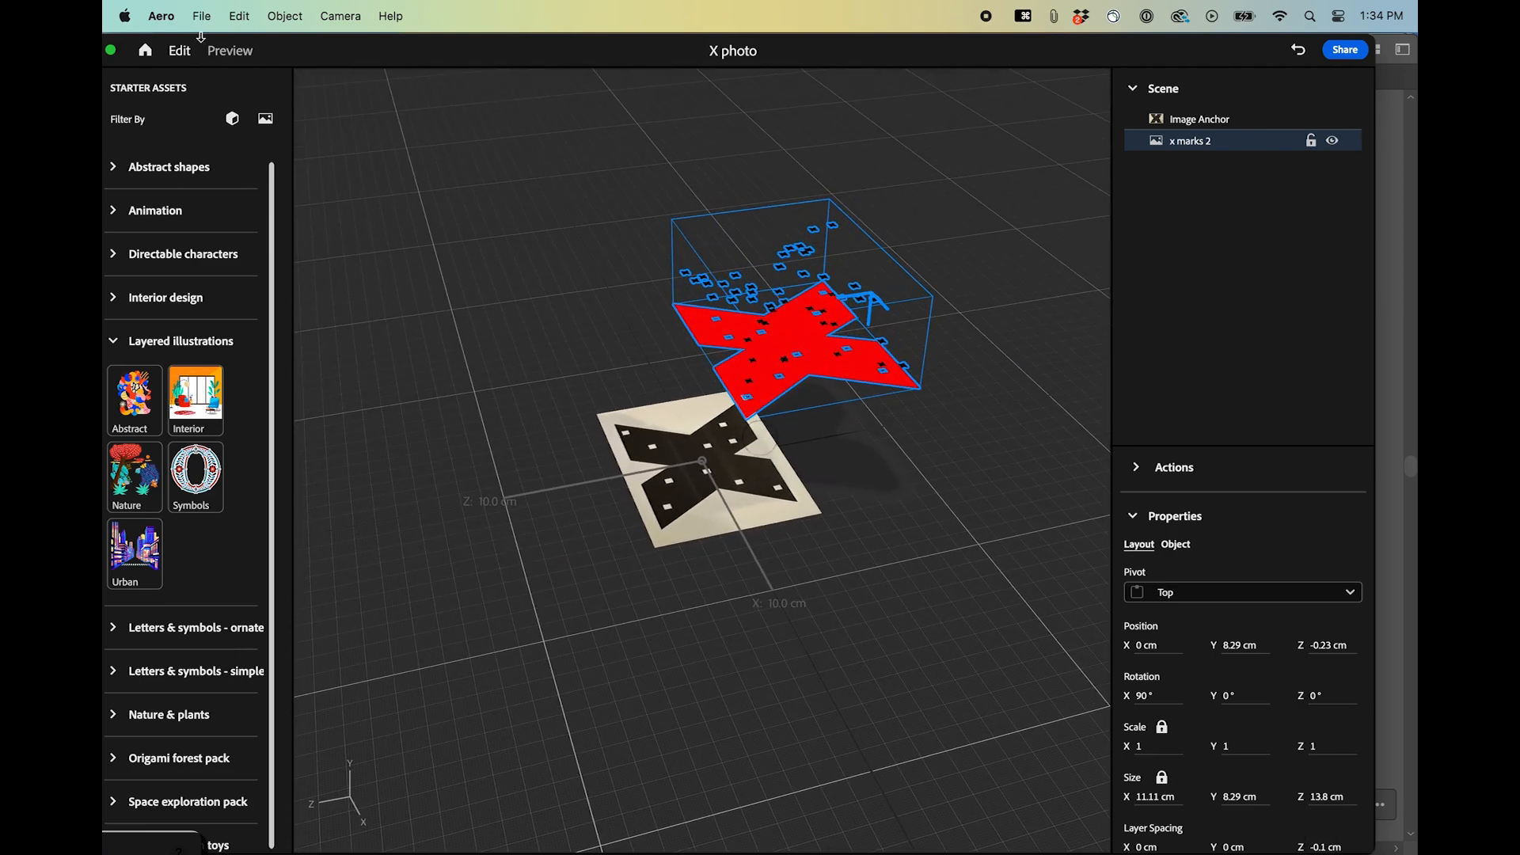
click(229, 50)
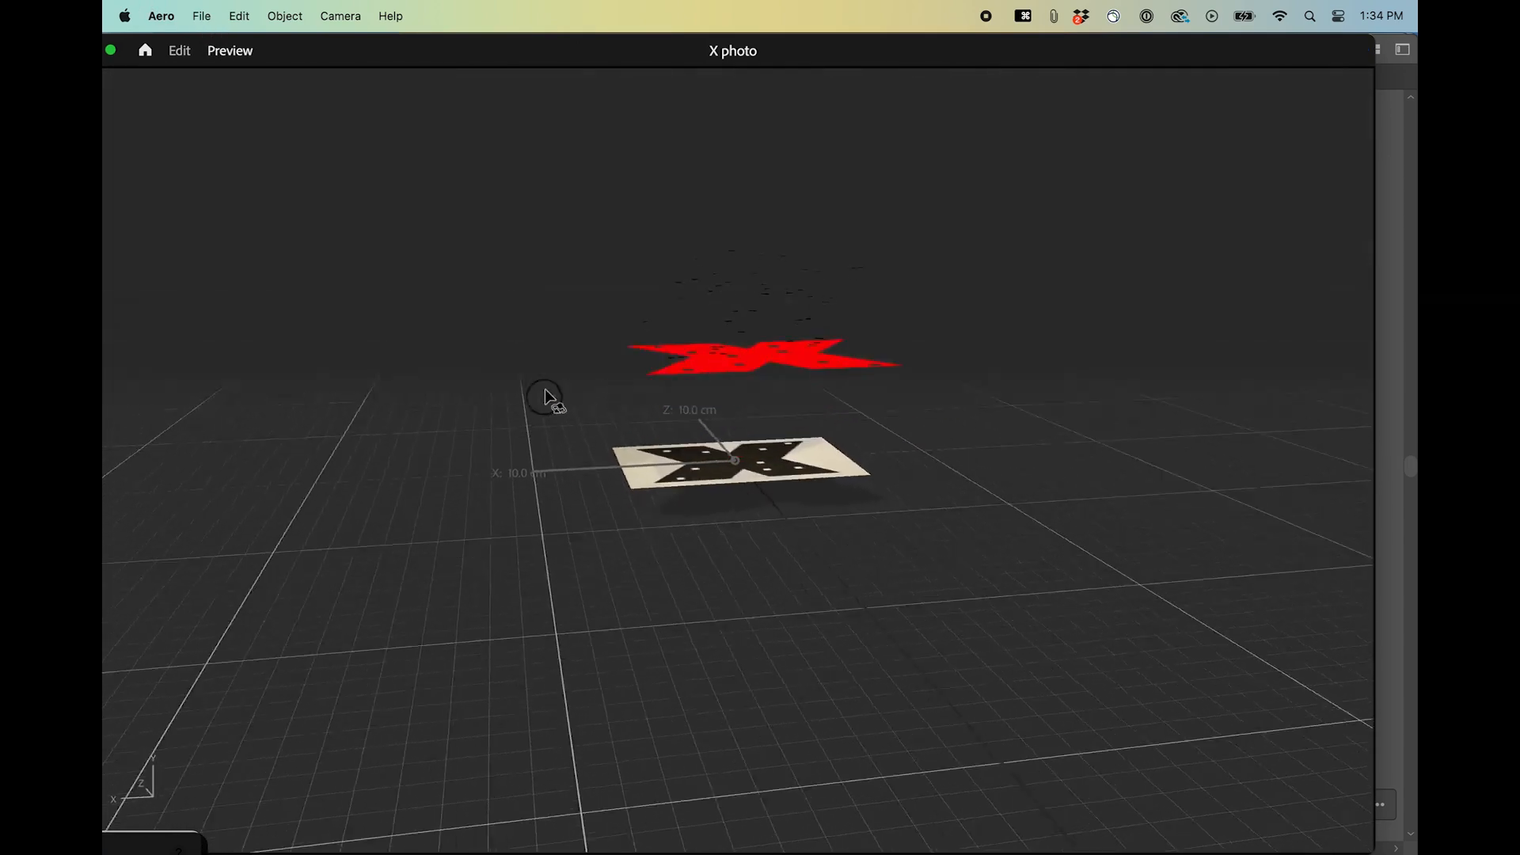
drag(449, 397, 1015, 527)
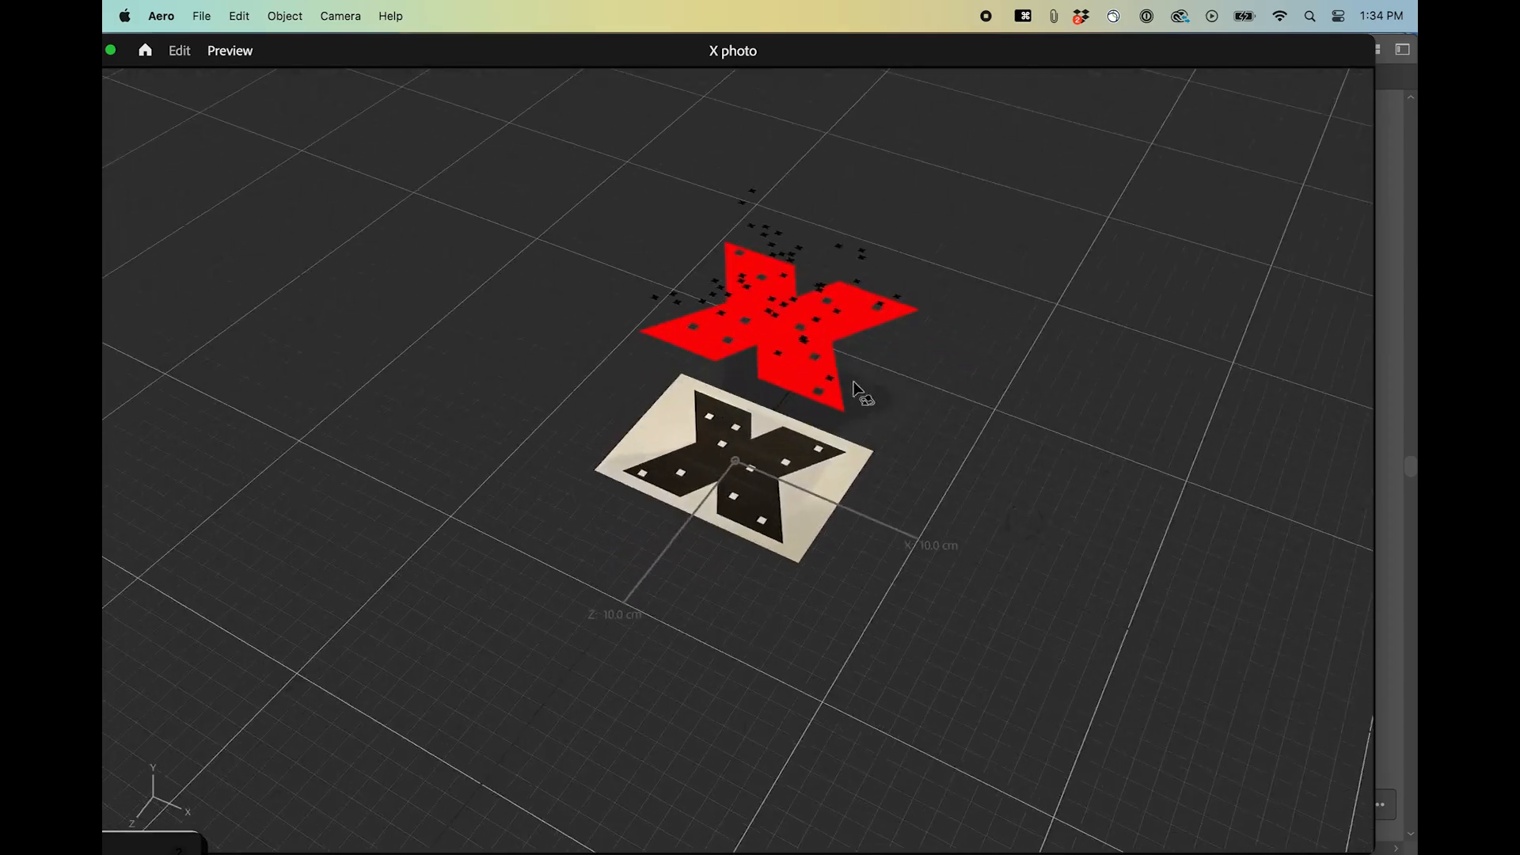